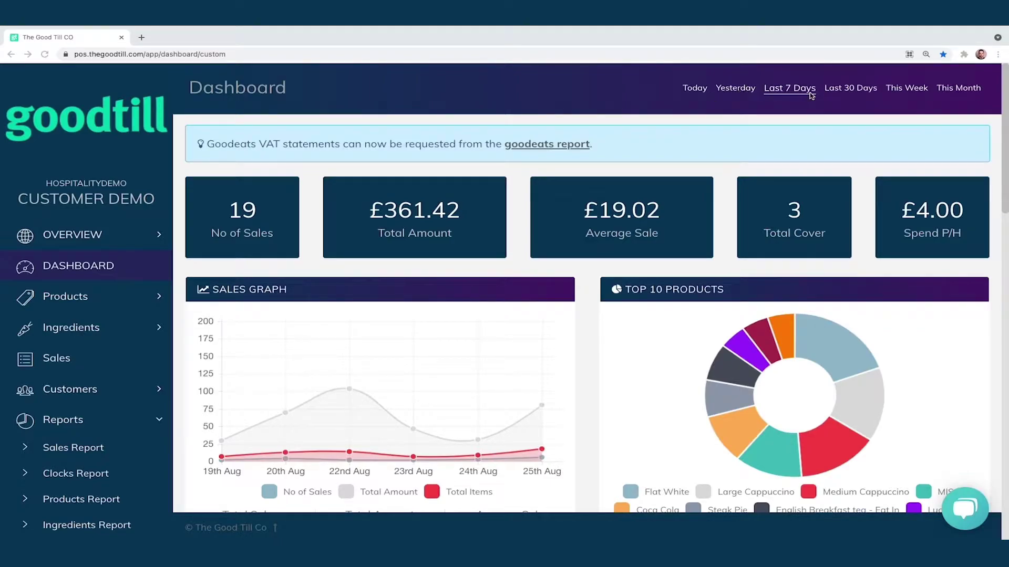
Step: Switch the dashboard to Last 30 Days and review its 85 sales totalling £1,287.10
{"action": "left_click", "coordinate": [851, 92]}
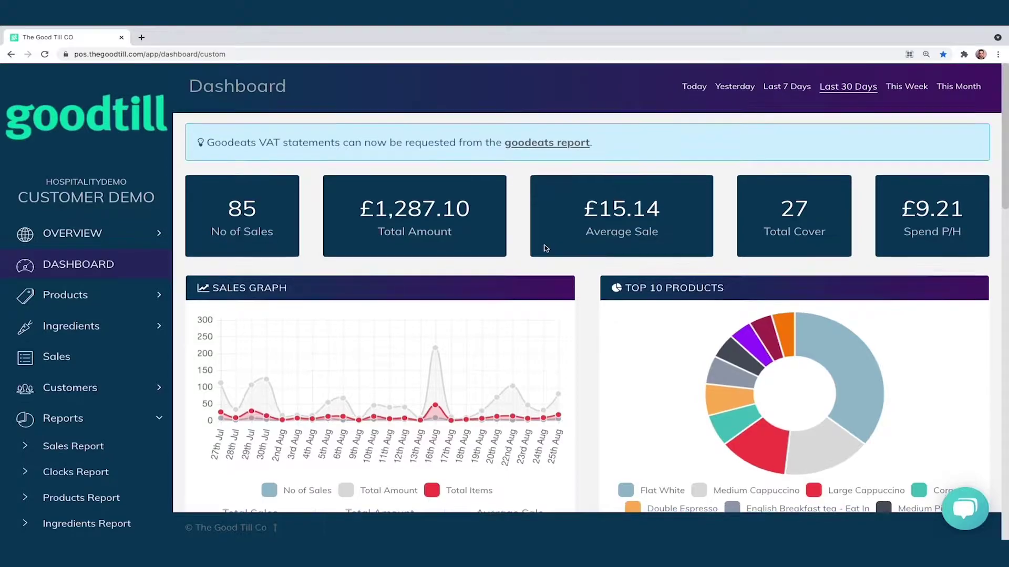
{"action": "scroll", "coordinate": [547, 247], "scroll_direction": "down", "scroll_amount": 1}
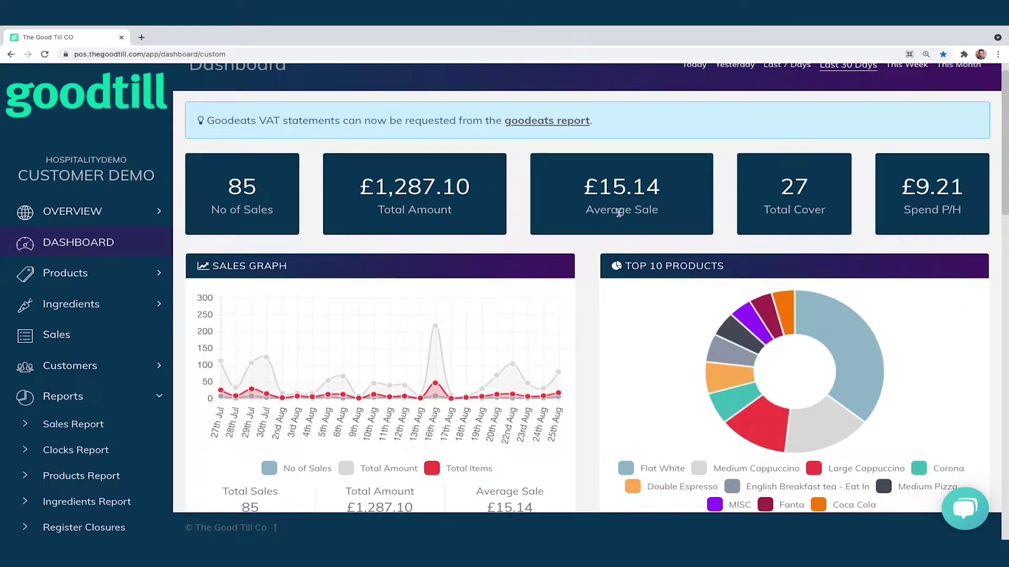
{"action": "scroll", "coordinate": [620, 214], "scroll_direction": "down", "scroll_amount": 2}
{"action": "scroll", "coordinate": [616, 247], "scroll_direction": "down", "scroll_amount": 3}
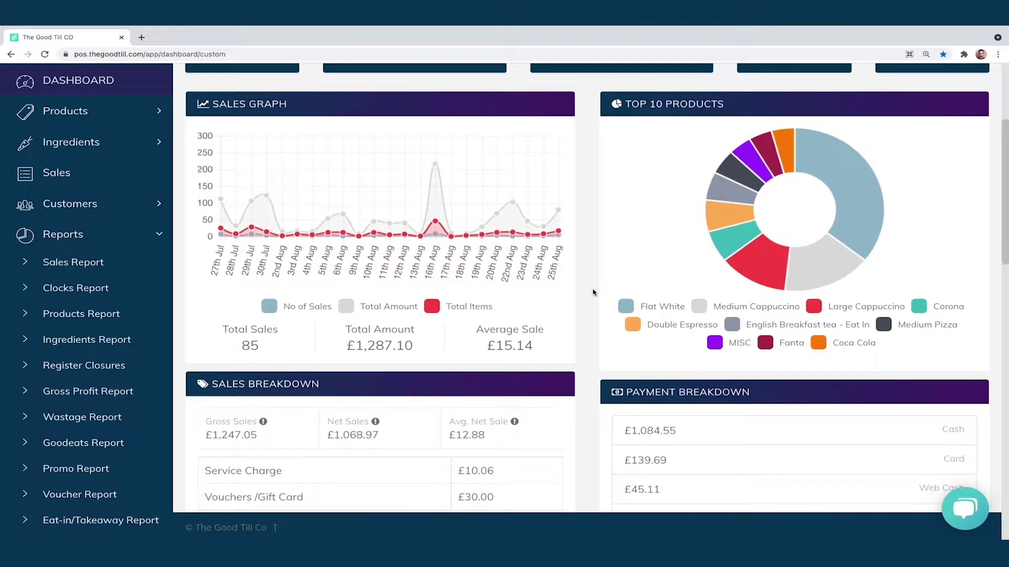
{"action": "scroll", "coordinate": [593, 292], "scroll_direction": "down", "scroll_amount": 3}
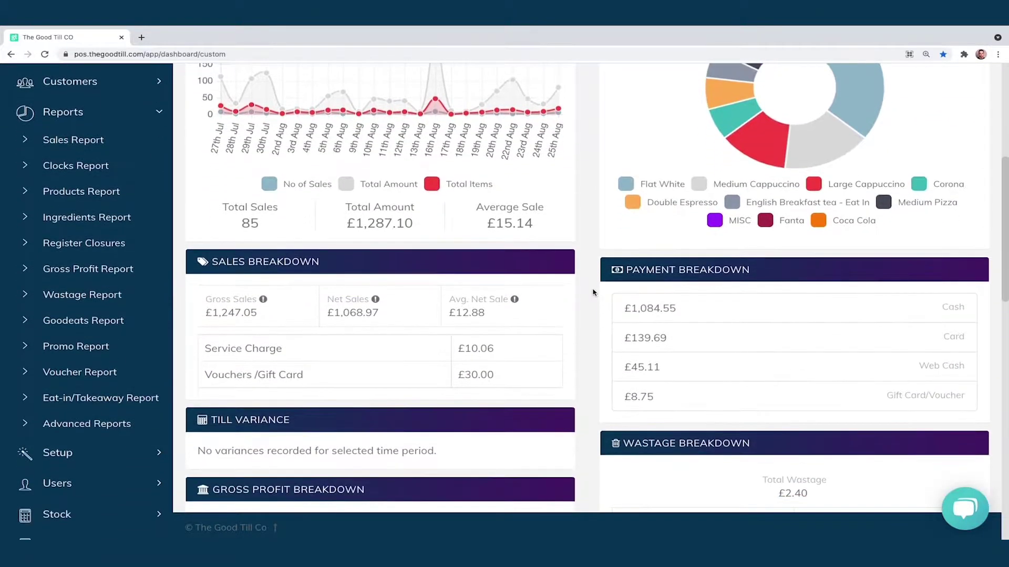
{"action": "scroll", "coordinate": [591, 309], "scroll_direction": "down", "scroll_amount": 1}
{"action": "scroll", "coordinate": [591, 309], "scroll_direction": "down", "scroll_amount": 1}
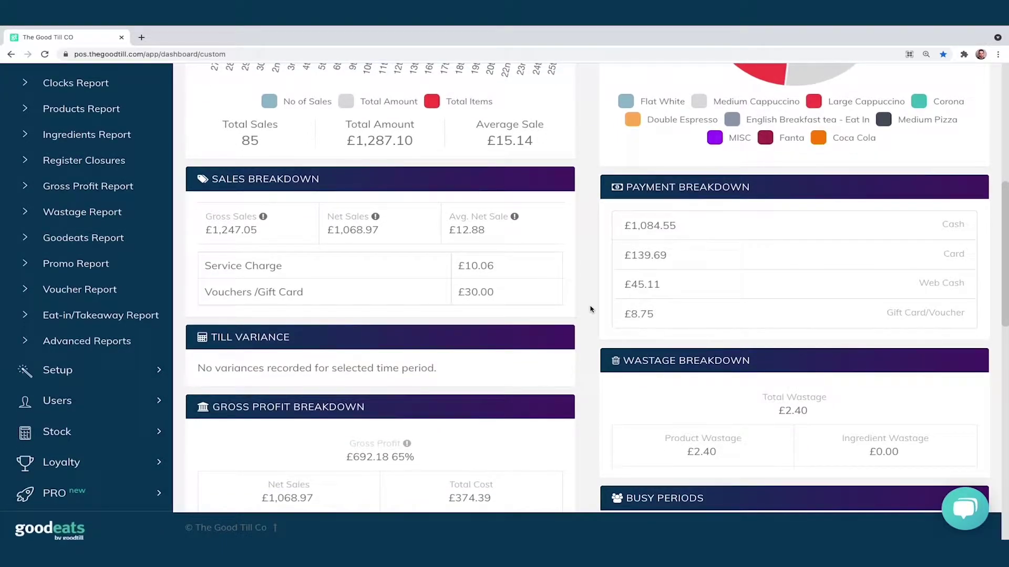
{"action": "scroll", "coordinate": [590, 309], "scroll_direction": "up", "scroll_amount": 5}
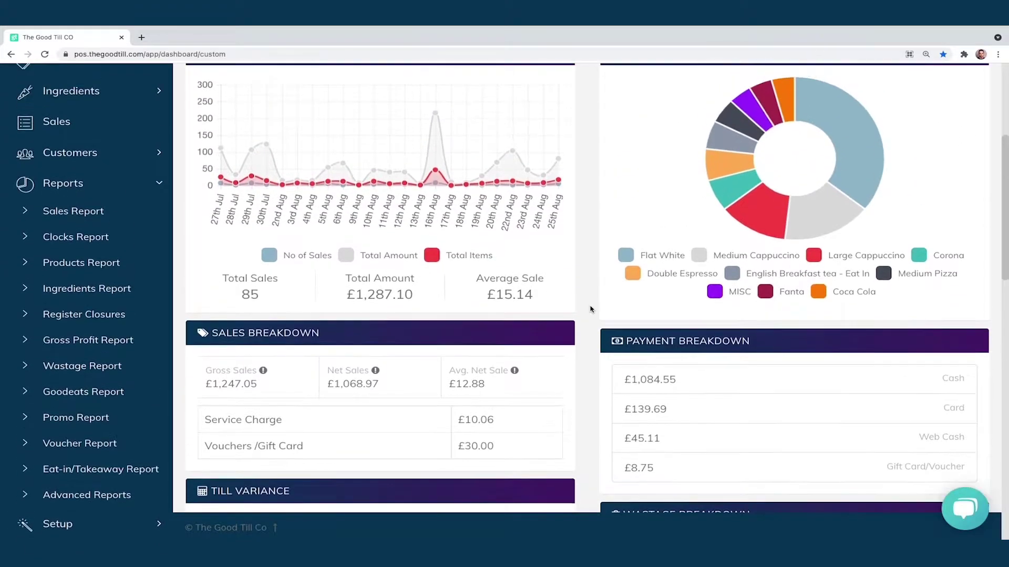
{"action": "scroll", "coordinate": [591, 309], "scroll_direction": "up", "scroll_amount": 4}
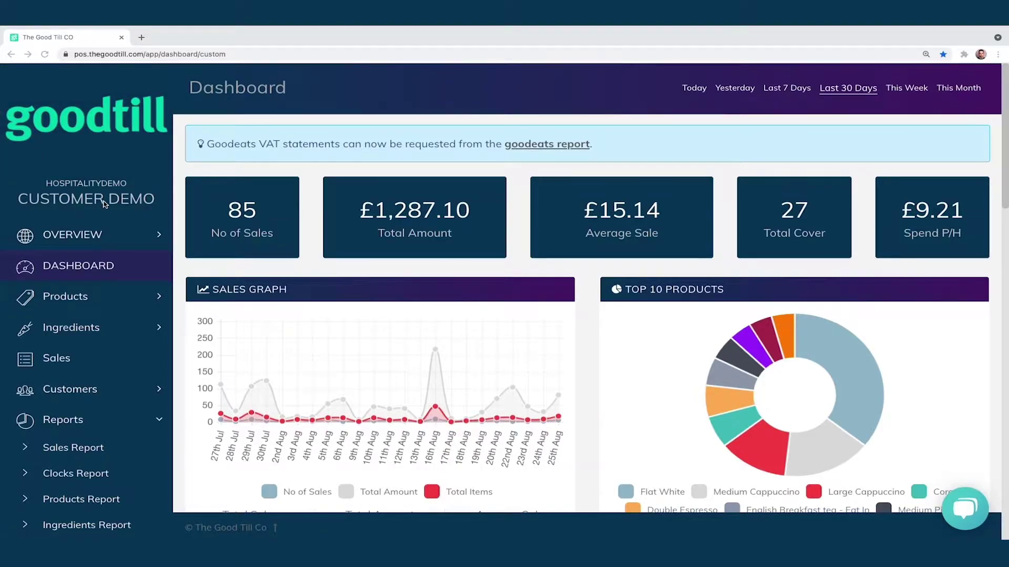
Step: Open the Consolidated Dashboard under OVERVIEW to see the last 7 days' sales per outlet
{"action": "left_click", "coordinate": [92, 241]}
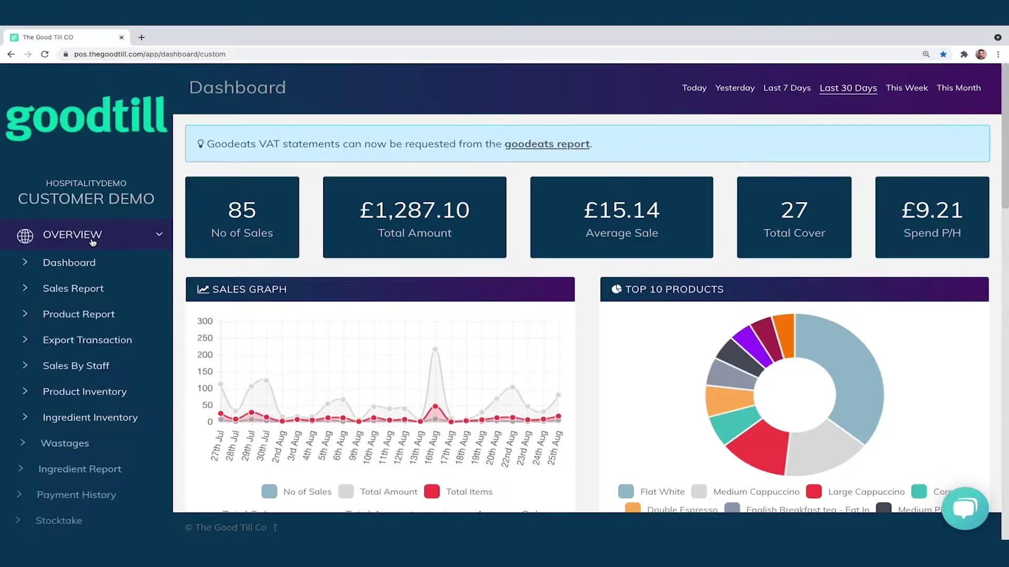
{"action": "scroll", "coordinate": [115, 312], "scroll_direction": "down", "scroll_amount": 2}
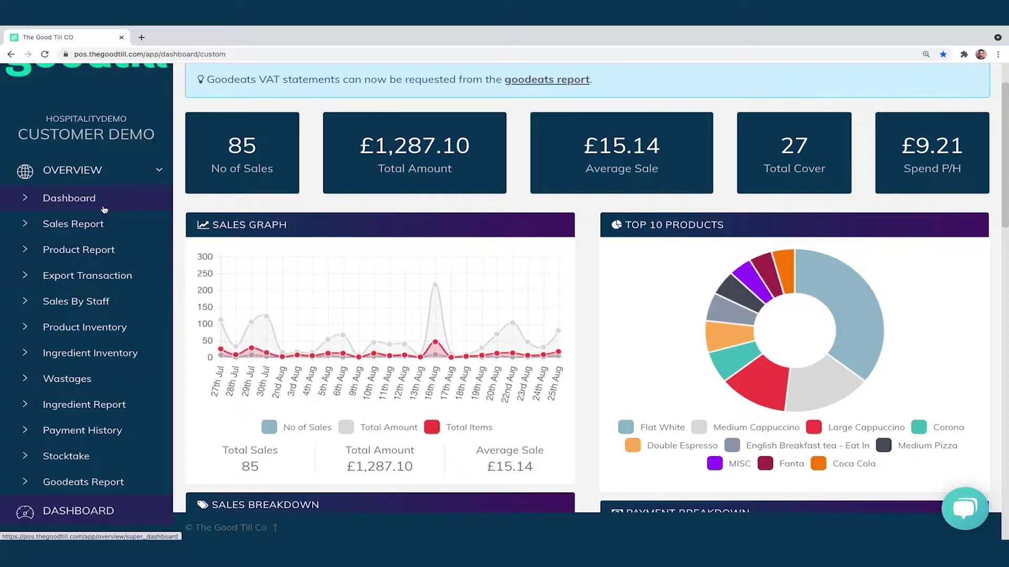
{"action": "left_click", "coordinate": [101, 206]}
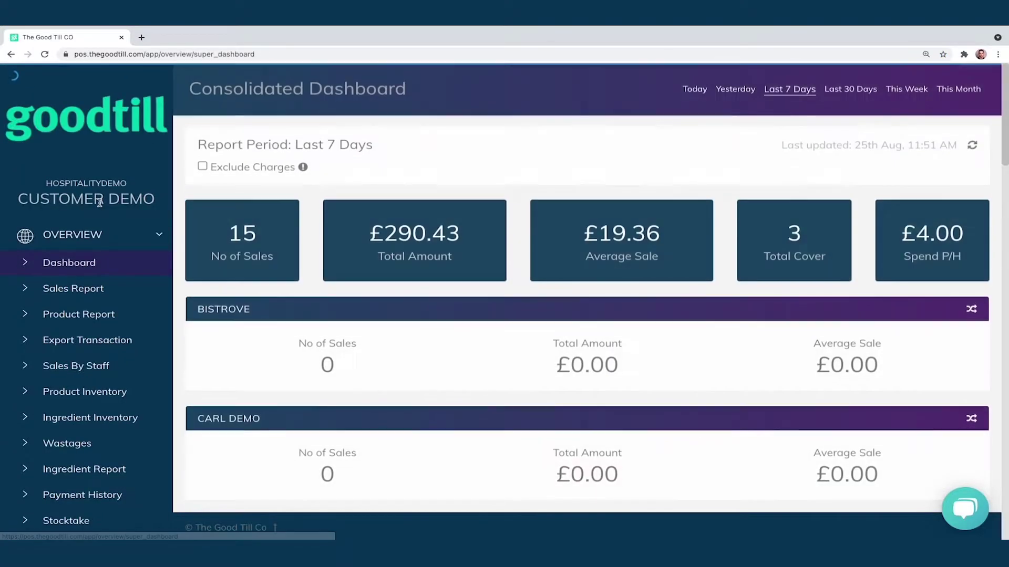
{"action": "scroll", "coordinate": [471, 348], "scroll_direction": "down", "scroll_amount": 1}
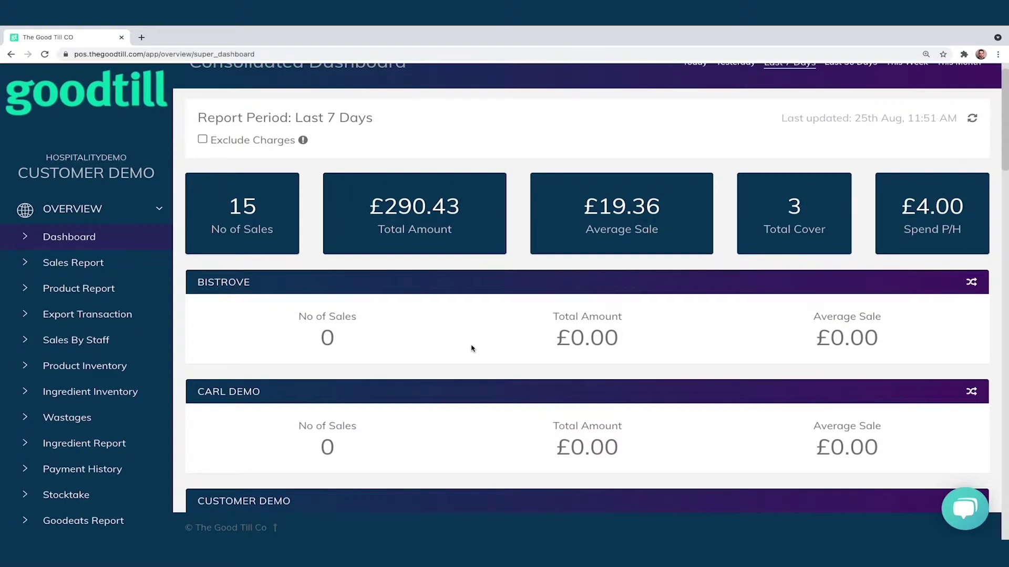
{"action": "scroll", "coordinate": [472, 348], "scroll_direction": "down", "scroll_amount": 1}
{"action": "scroll", "coordinate": [471, 349], "scroll_direction": "down", "scroll_amount": 2}
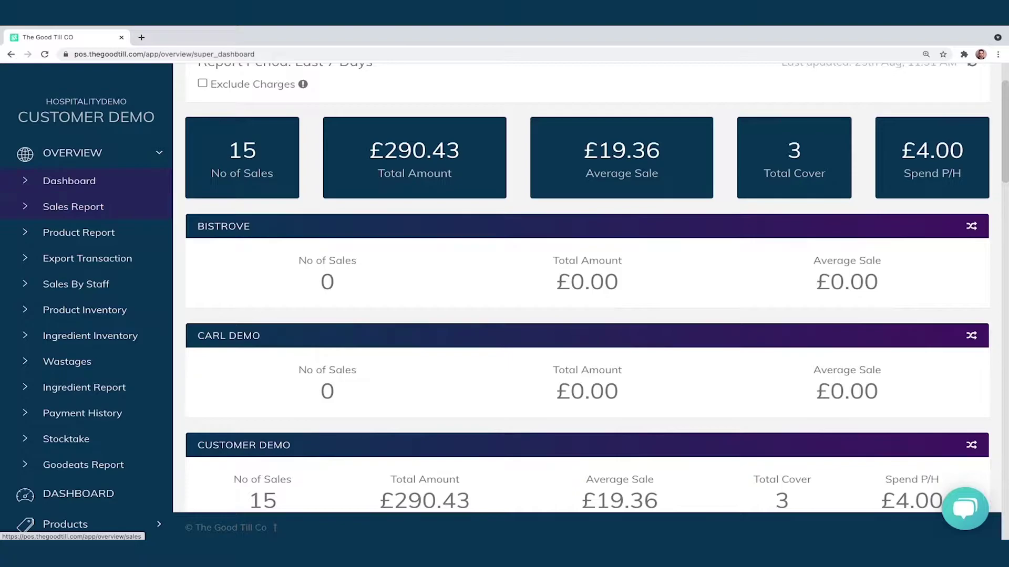
{"action": "left_click", "coordinate": [139, 153]}
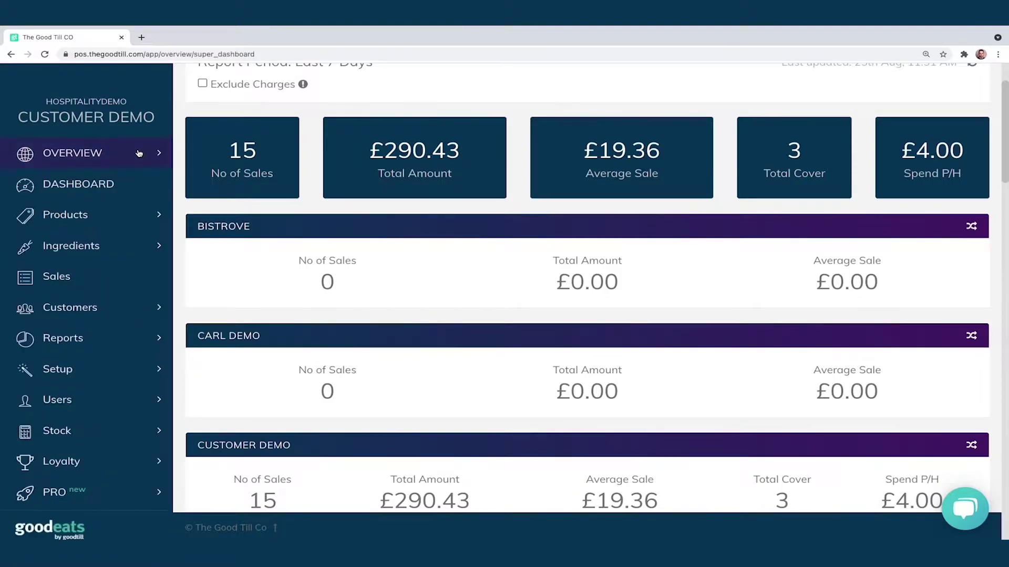
{"action": "scroll", "coordinate": [116, 252], "scroll_direction": "down", "scroll_amount": 3}
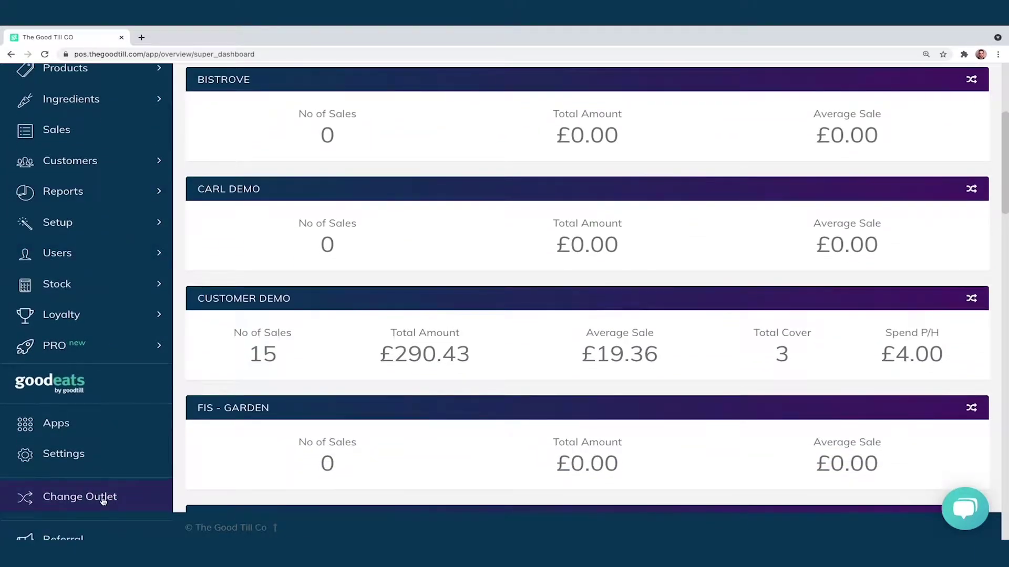
{"action": "left_click", "coordinate": [102, 499]}
{"action": "left_click", "coordinate": [380, 342]}
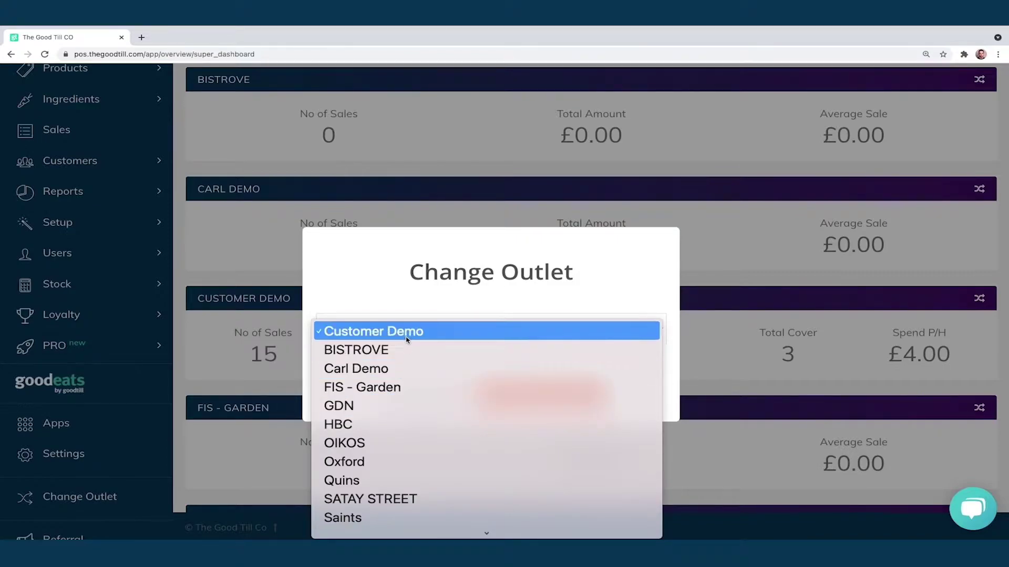
{"action": "left_click", "coordinate": [408, 337]}
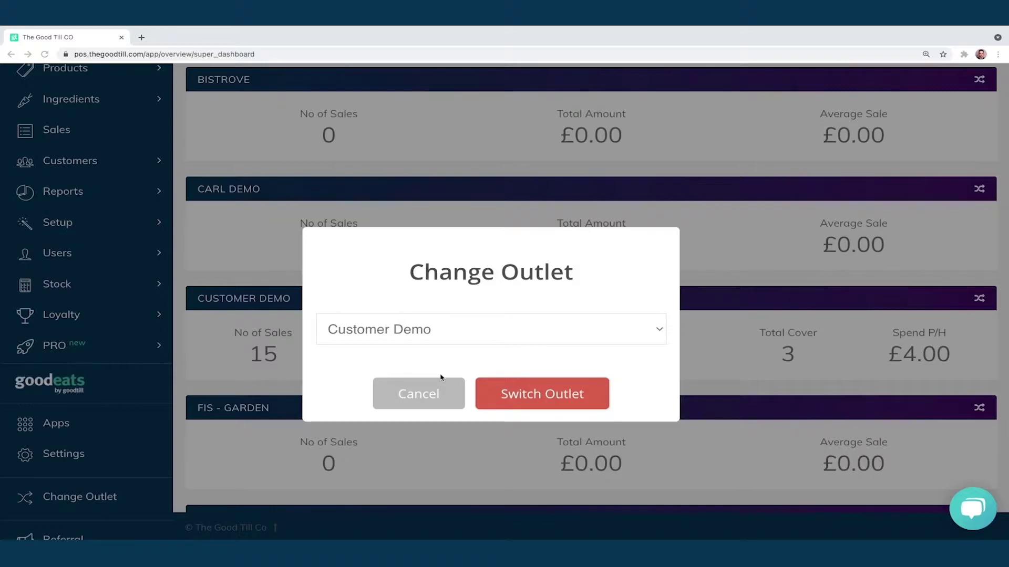
{"action": "left_click", "coordinate": [410, 392]}
{"action": "scroll", "coordinate": [297, 257], "scroll_direction": "up", "scroll_amount": 4}
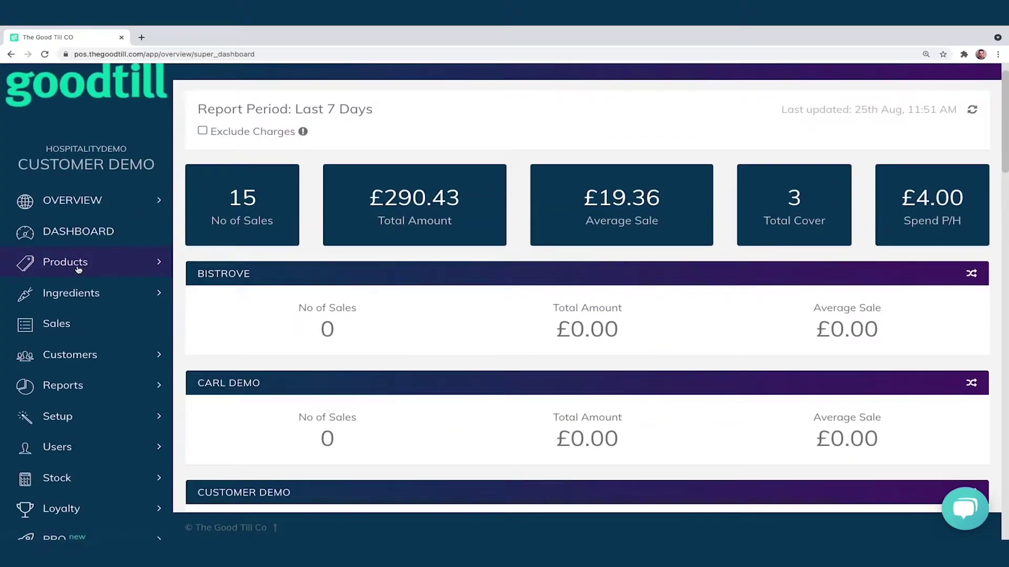
Step: Open Products > Product List, showing items such as 2010 Squerryes Brut at £32.00
{"action": "left_click", "coordinate": [79, 268]}
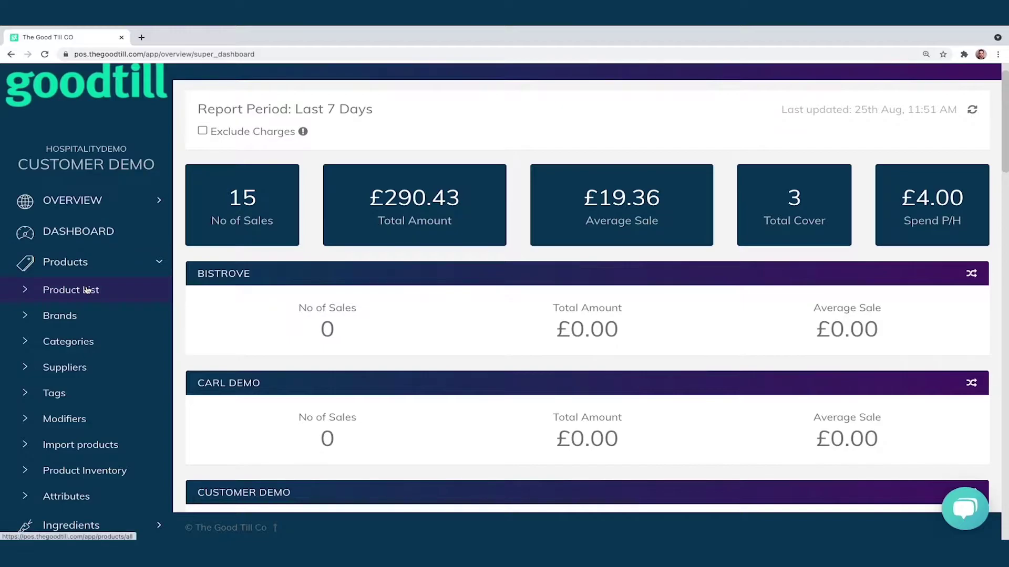
{"action": "left_click", "coordinate": [88, 290]}
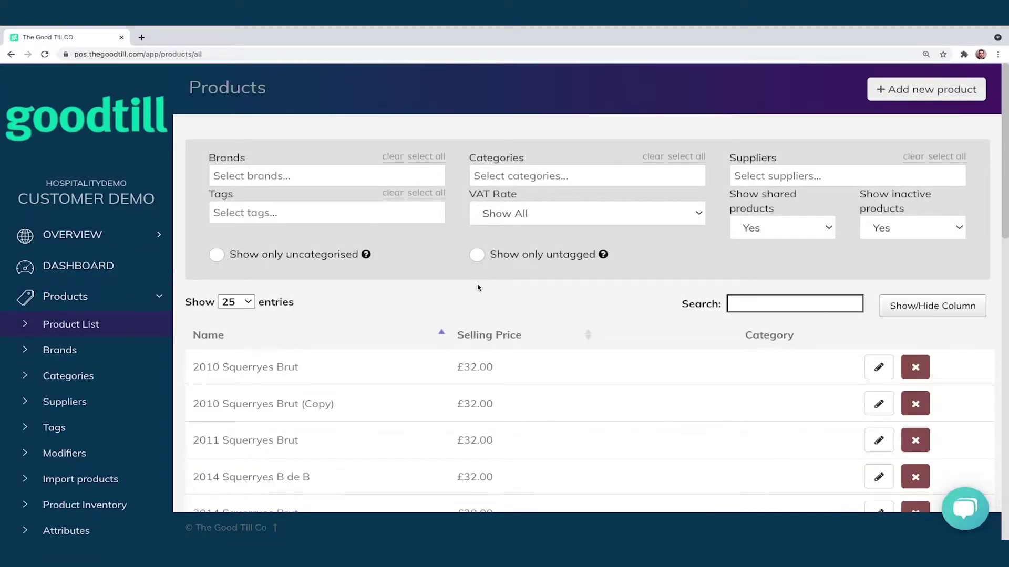
{"action": "scroll", "coordinate": [499, 300], "scroll_direction": "down", "scroll_amount": 1}
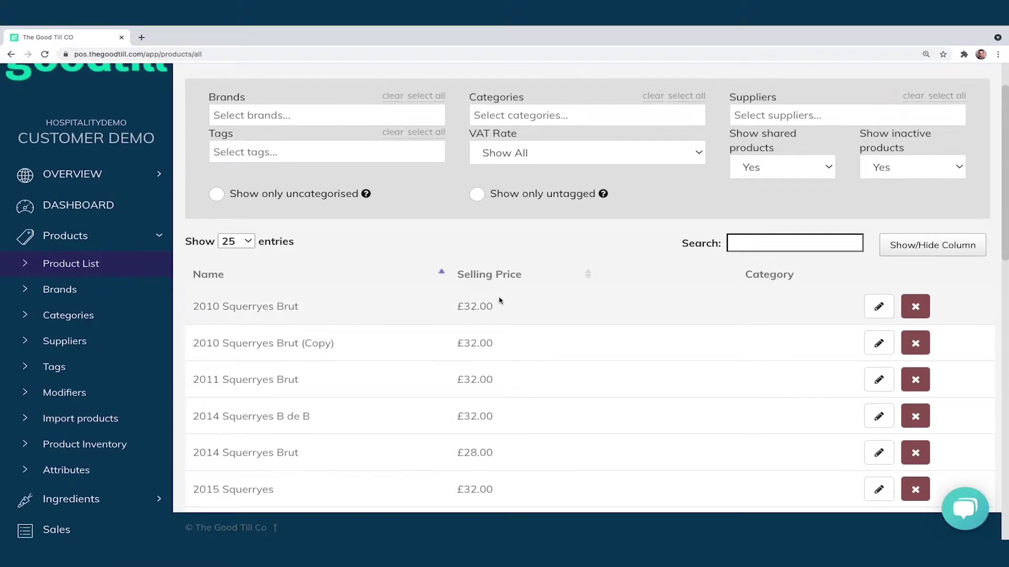
{"action": "scroll", "coordinate": [500, 300], "scroll_direction": "up", "scroll_amount": 1}
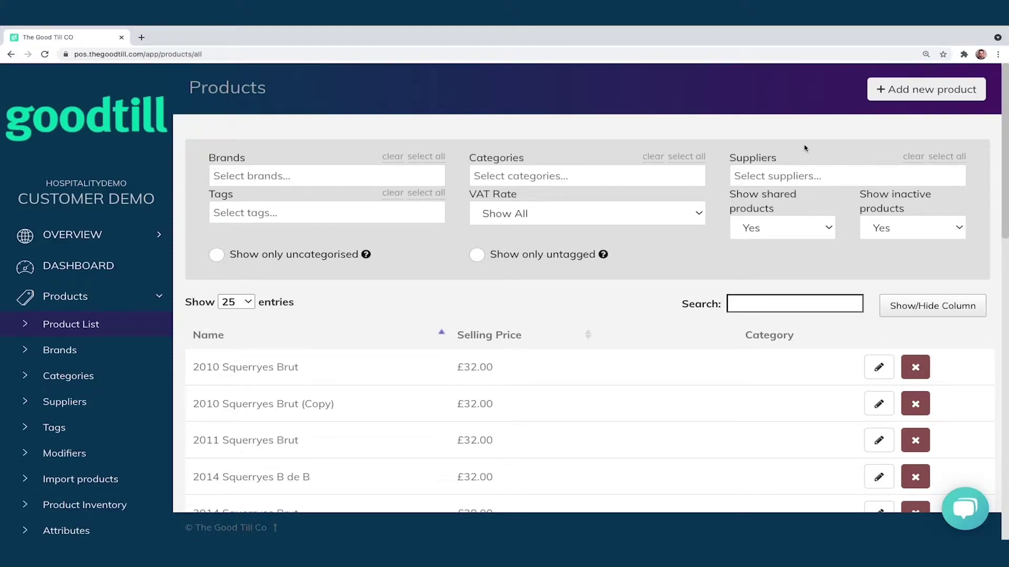
Step: Start a new product and look through its information, images, prices/VAT and takeaway sections
{"action": "left_click", "coordinate": [908, 98]}
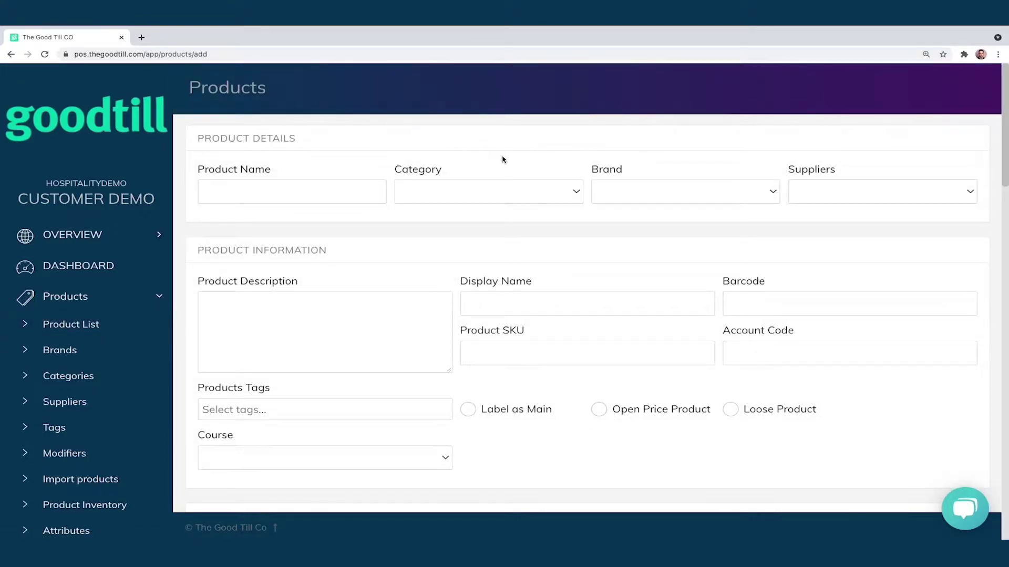
{"action": "scroll", "coordinate": [502, 160], "scroll_direction": "down", "scroll_amount": 1}
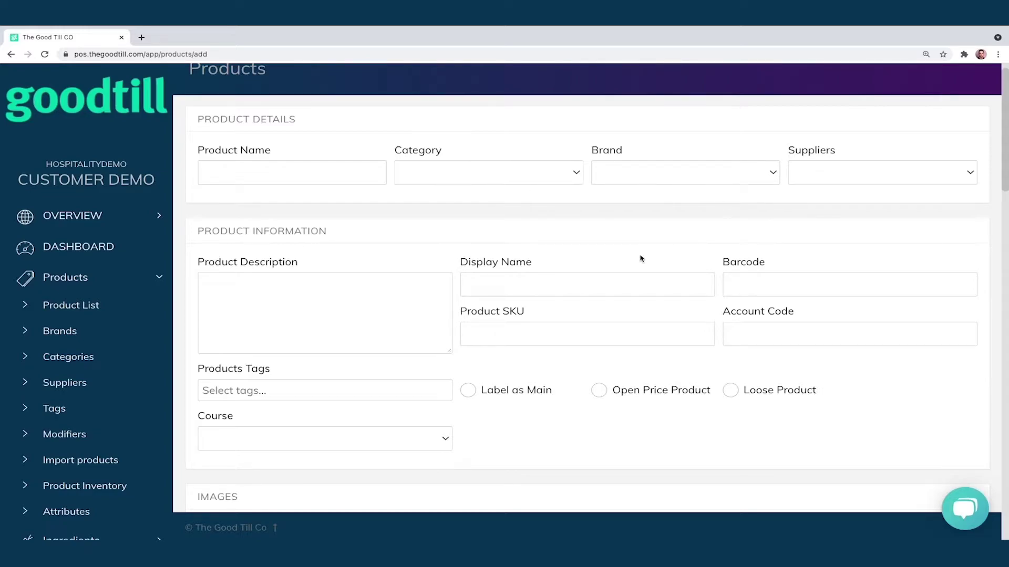
{"action": "scroll", "coordinate": [644, 258], "scroll_direction": "down", "scroll_amount": 1}
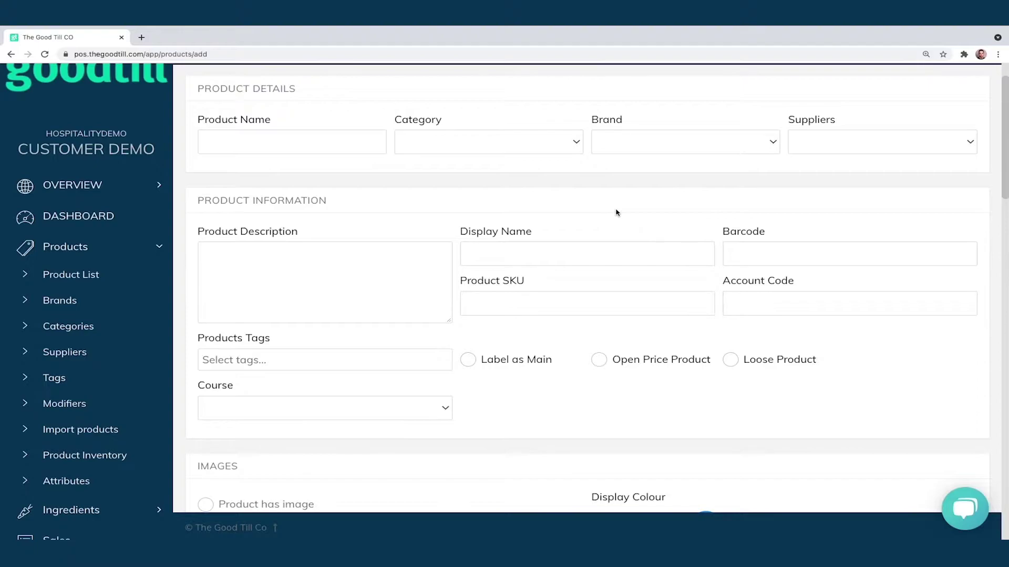
{"action": "scroll", "coordinate": [617, 214], "scroll_direction": "down", "scroll_amount": 1}
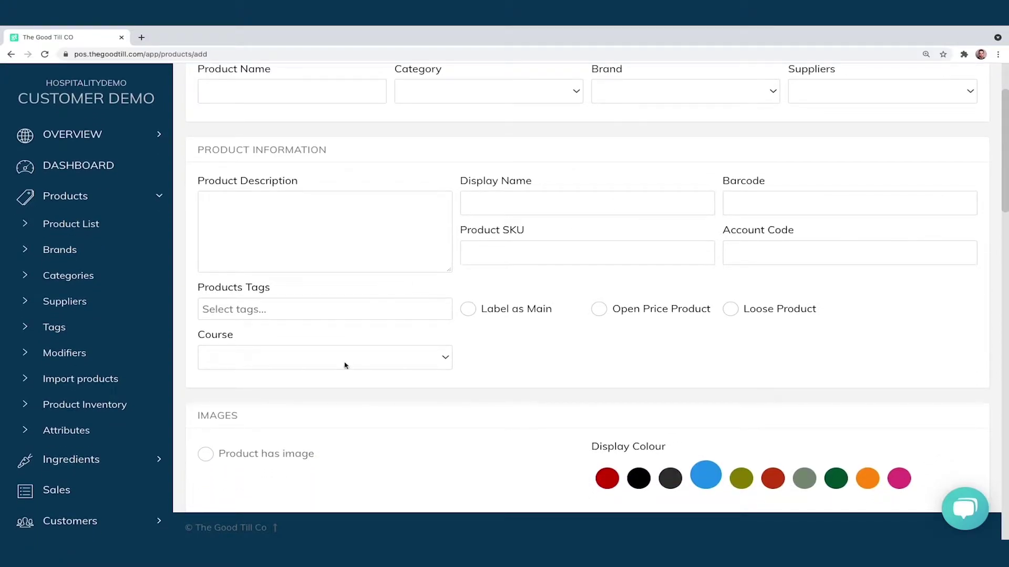
{"action": "scroll", "coordinate": [345, 365], "scroll_direction": "down", "scroll_amount": 2}
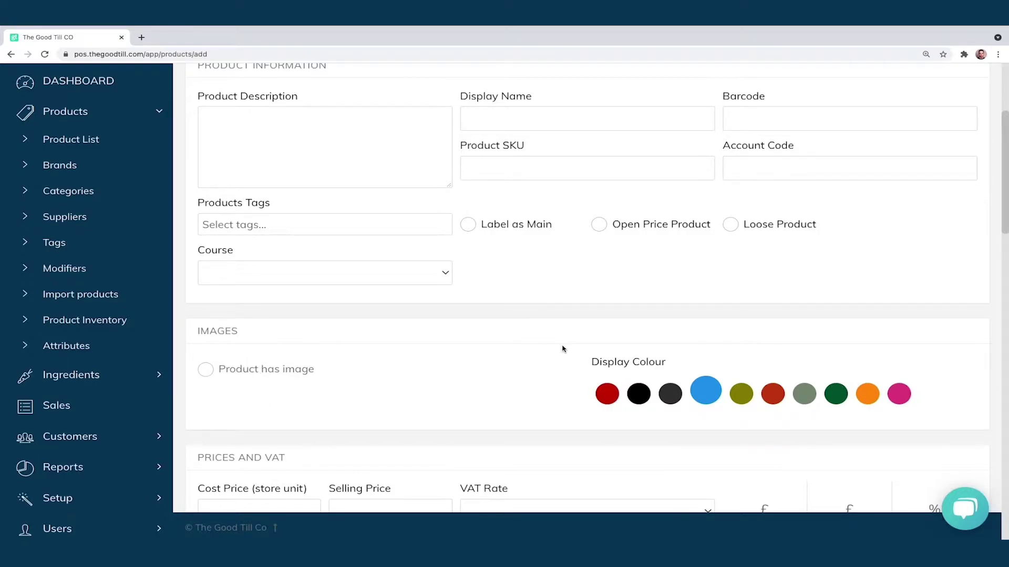
{"action": "scroll", "coordinate": [562, 349], "scroll_direction": "down", "scroll_amount": 4}
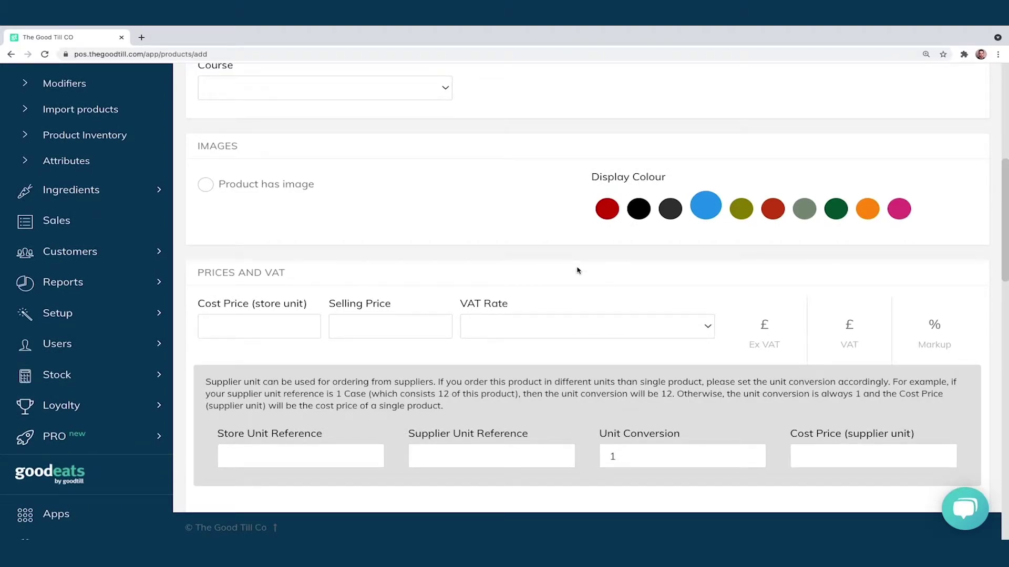
{"action": "scroll", "coordinate": [595, 279], "scroll_direction": "down", "scroll_amount": 4}
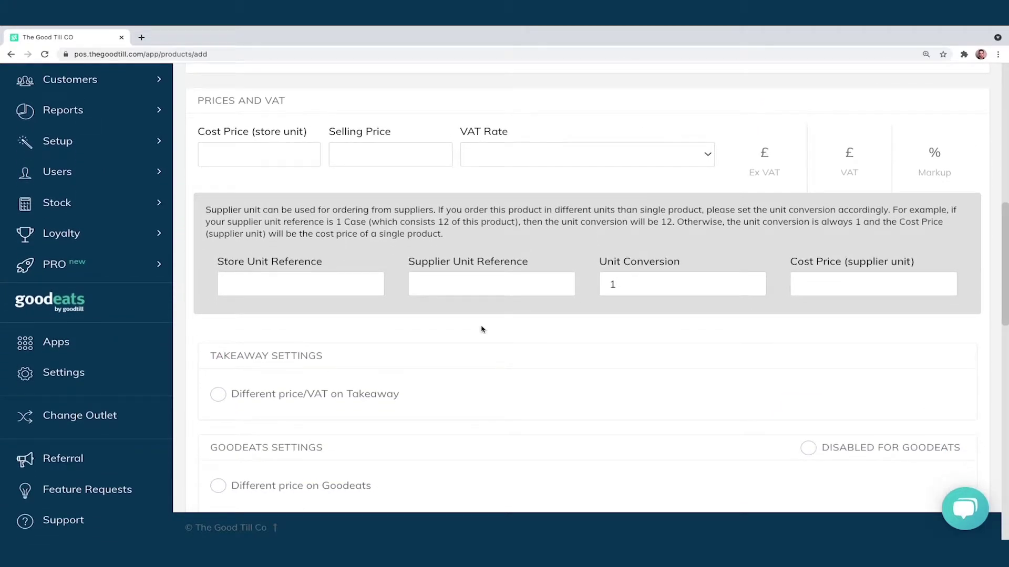
Step: Enable a different takeaway price/VAT and turn on Low Stock Alert under Product Inventory
{"action": "left_click", "coordinate": [274, 398]}
{"action": "scroll", "coordinate": [375, 391], "scroll_direction": "down", "scroll_amount": 1}
{"action": "scroll", "coordinate": [444, 371], "scroll_direction": "down", "scroll_amount": 1}
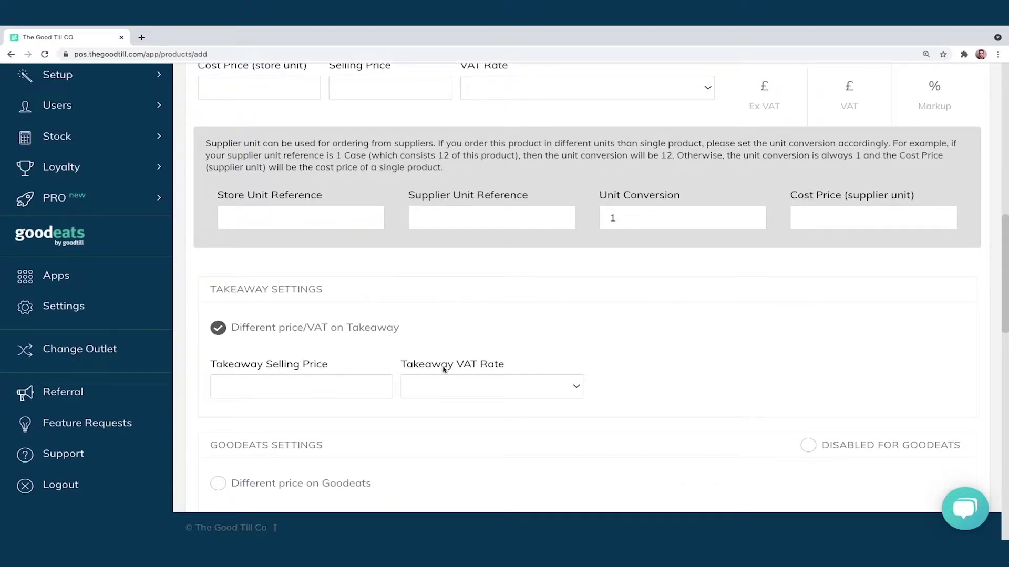
{"action": "scroll", "coordinate": [489, 317], "scroll_direction": "down", "scroll_amount": 1}
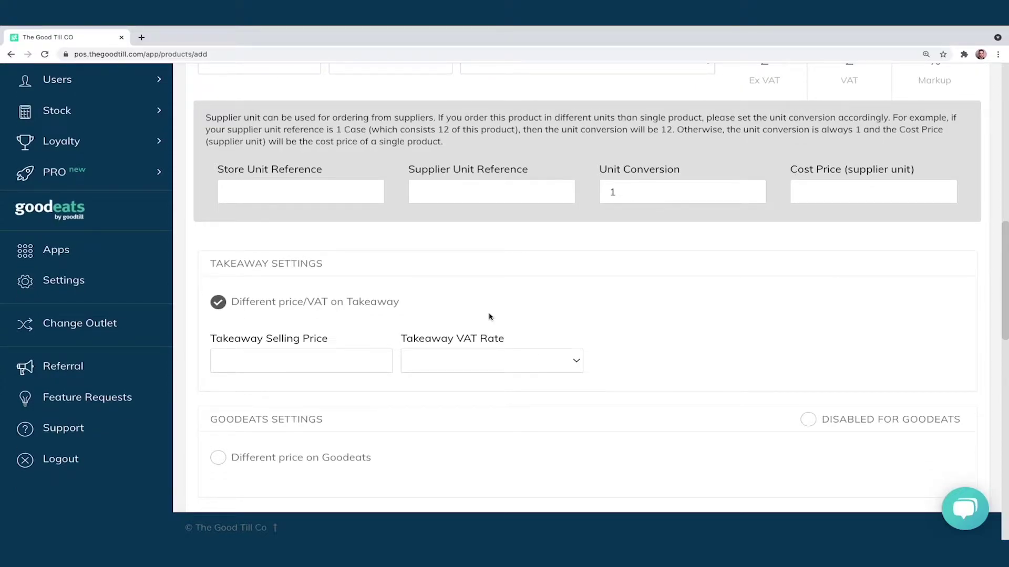
{"action": "scroll", "coordinate": [536, 316], "scroll_direction": "down", "scroll_amount": 5}
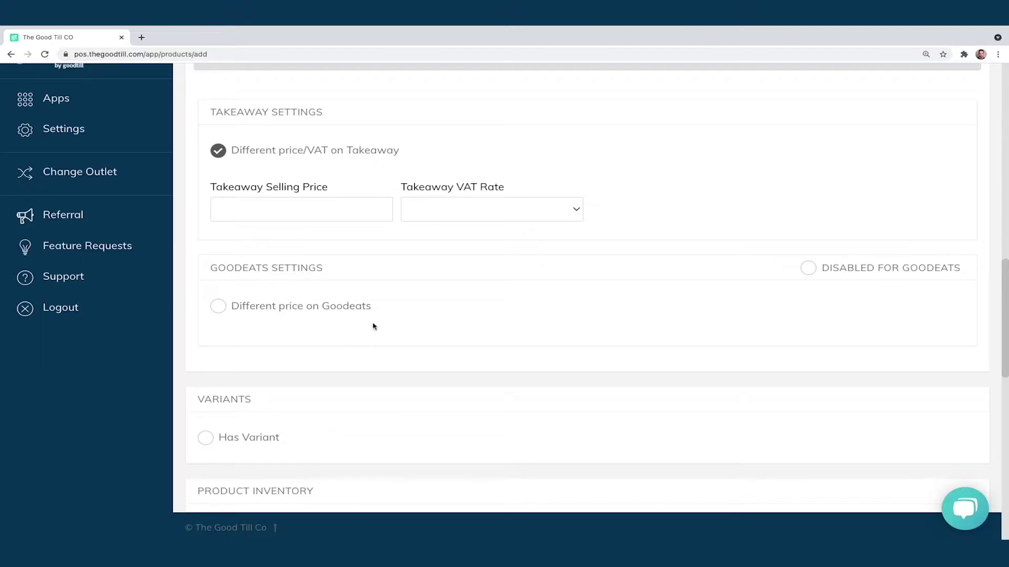
{"action": "scroll", "coordinate": [402, 319], "scroll_direction": "down", "scroll_amount": 4}
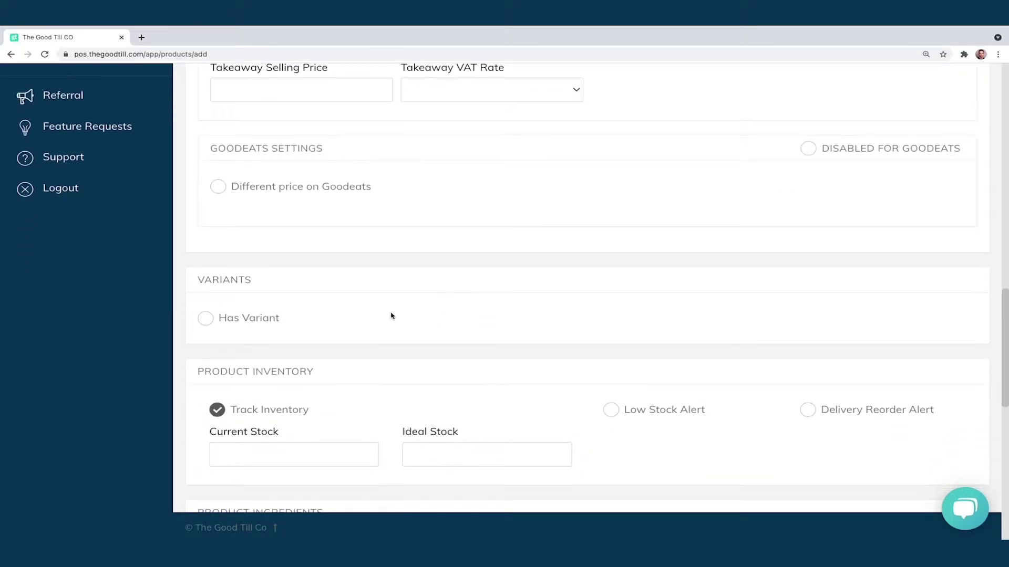
{"action": "scroll", "coordinate": [322, 349], "scroll_direction": "down", "scroll_amount": 3}
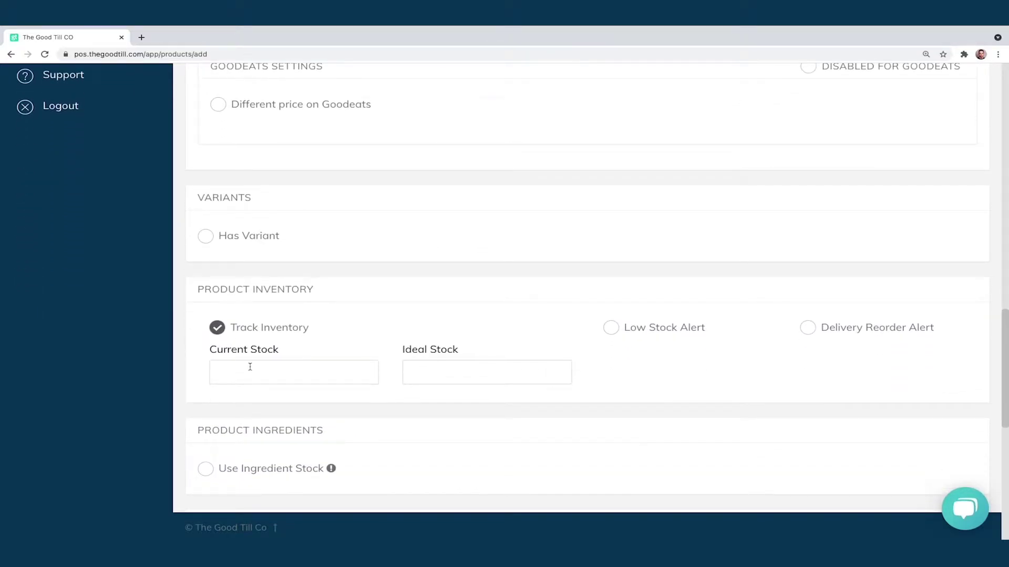
{"action": "left_click", "coordinate": [234, 378]}
{"action": "left_click", "coordinate": [610, 329]}
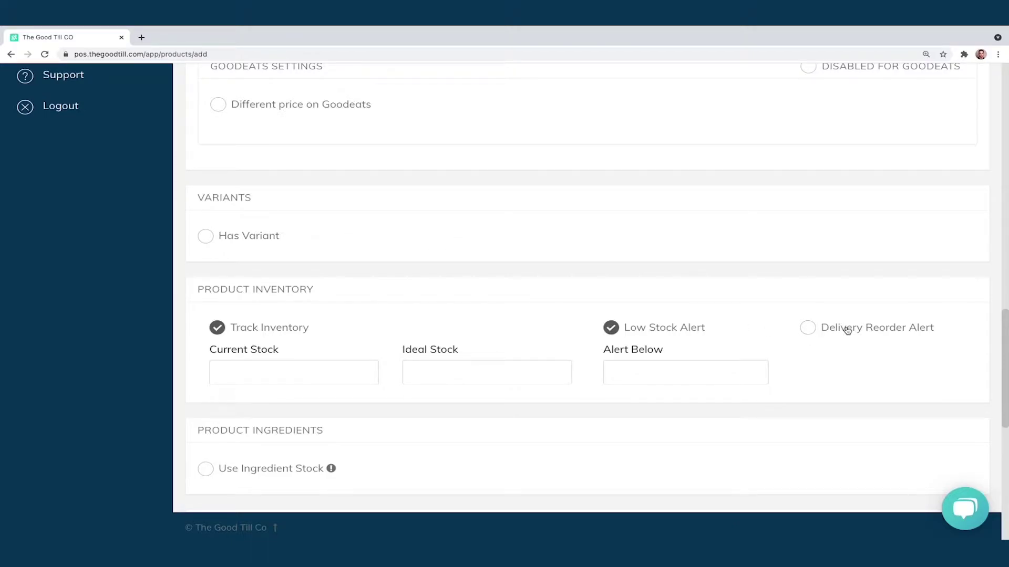
Step: Tick Use Ingredient Stock, revealing an empty ingredient table at £0.000 cost
{"action": "scroll", "coordinate": [743, 310], "scroll_direction": "down", "scroll_amount": 3}
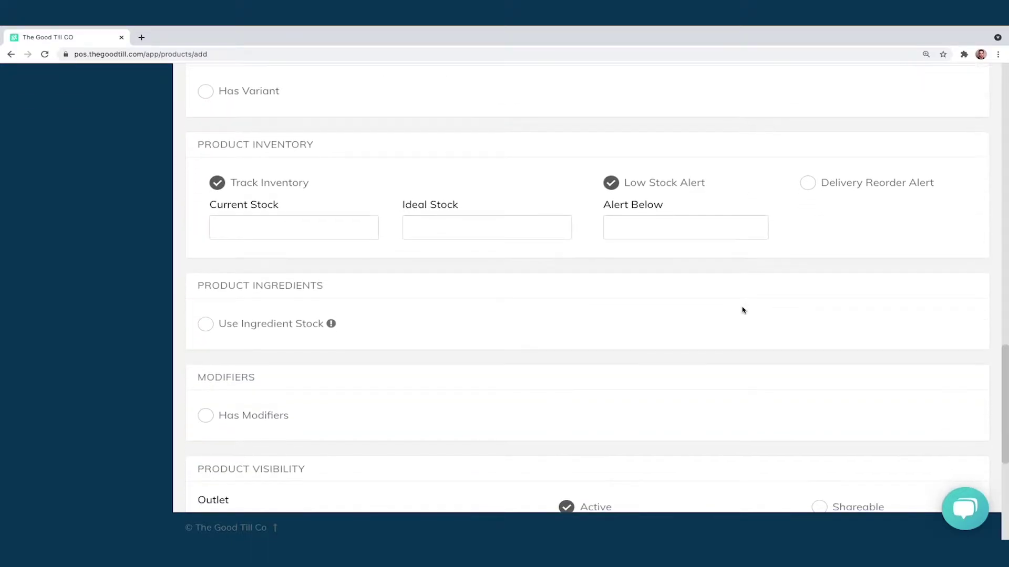
{"action": "left_click", "coordinate": [233, 328]}
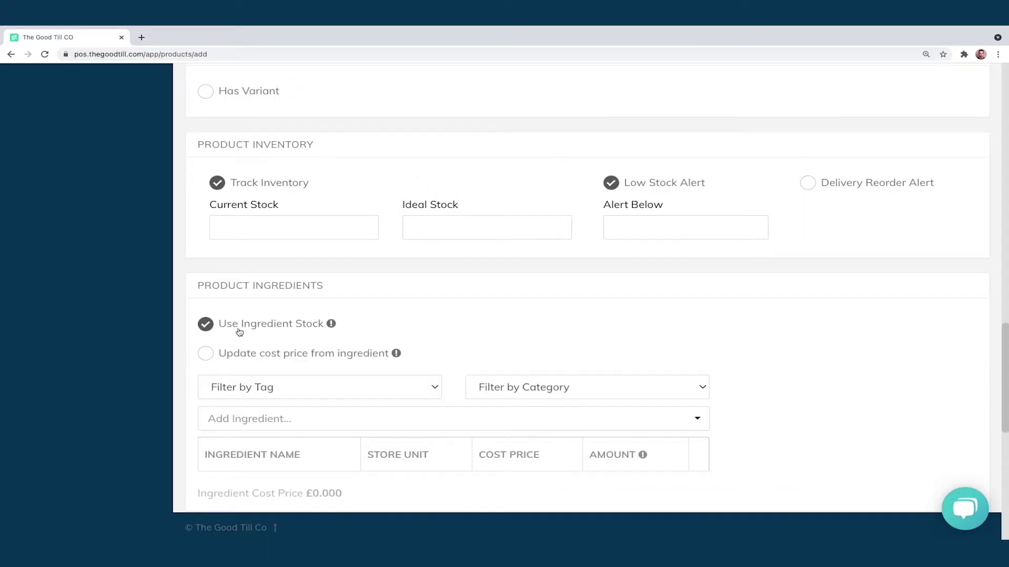
{"action": "scroll", "coordinate": [446, 342], "scroll_direction": "down", "scroll_amount": 1}
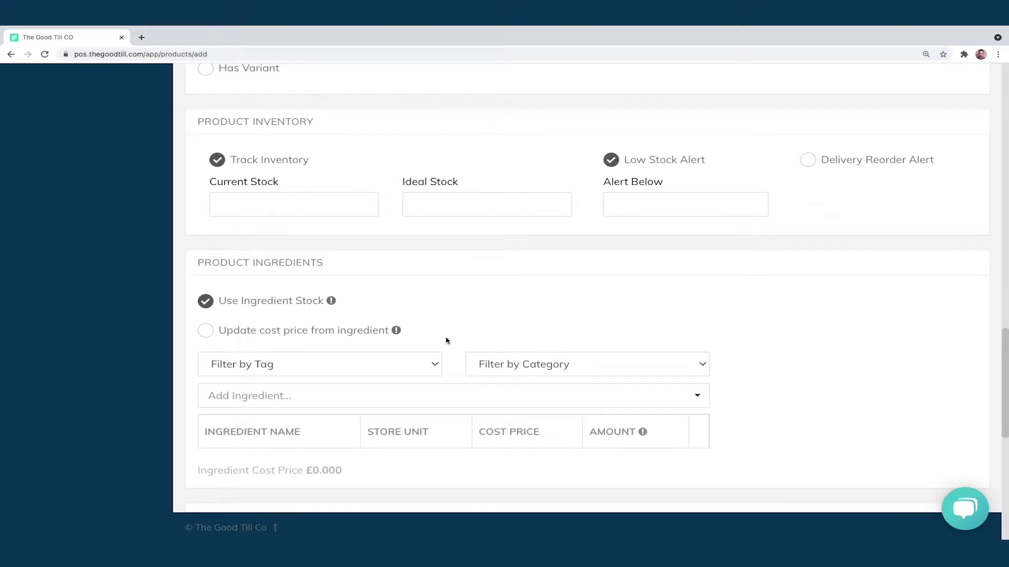
{"action": "scroll", "coordinate": [446, 341], "scroll_direction": "down", "scroll_amount": 6}
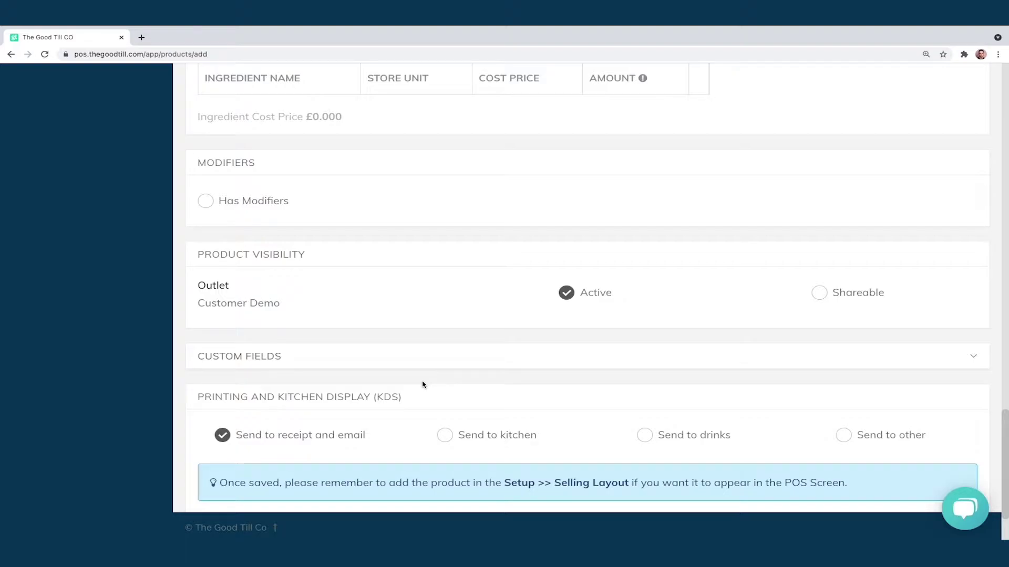
{"action": "scroll", "coordinate": [494, 384], "scroll_direction": "down", "scroll_amount": 2}
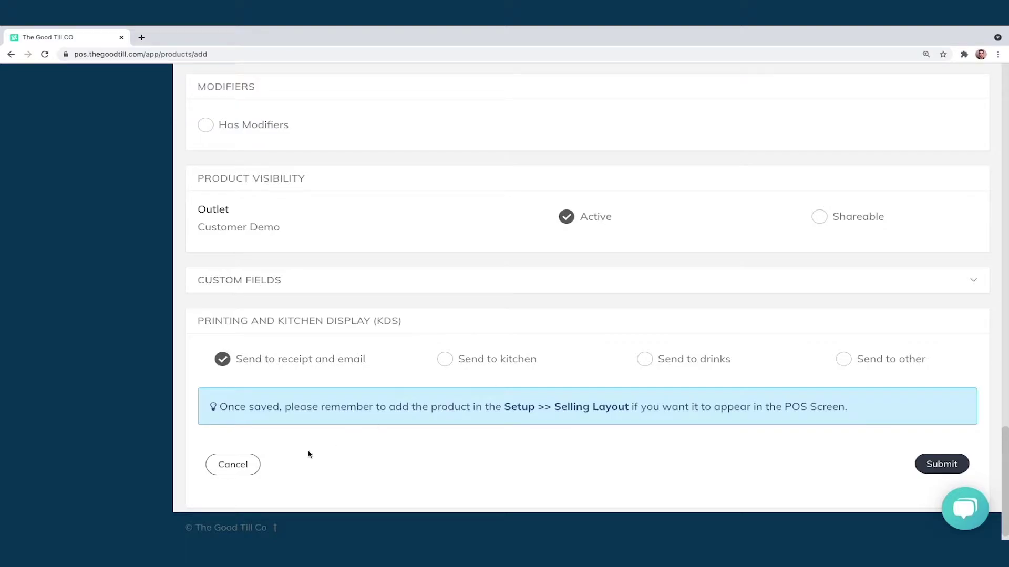
Step: Cancel the unsaved product and return to the Products list
{"action": "left_click", "coordinate": [252, 465]}
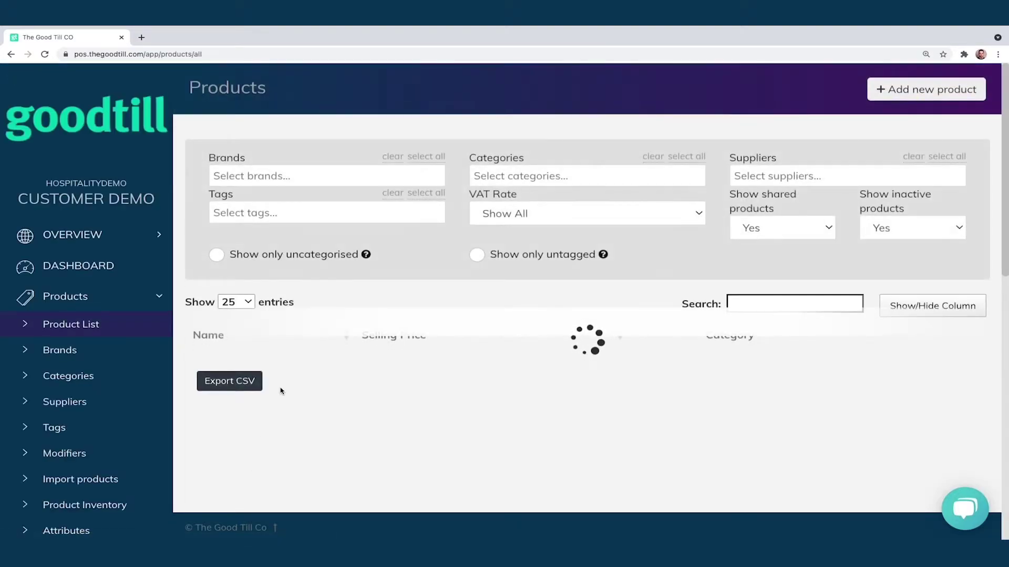
{"action": "scroll", "coordinate": [398, 379], "scroll_direction": "down", "scroll_amount": 1}
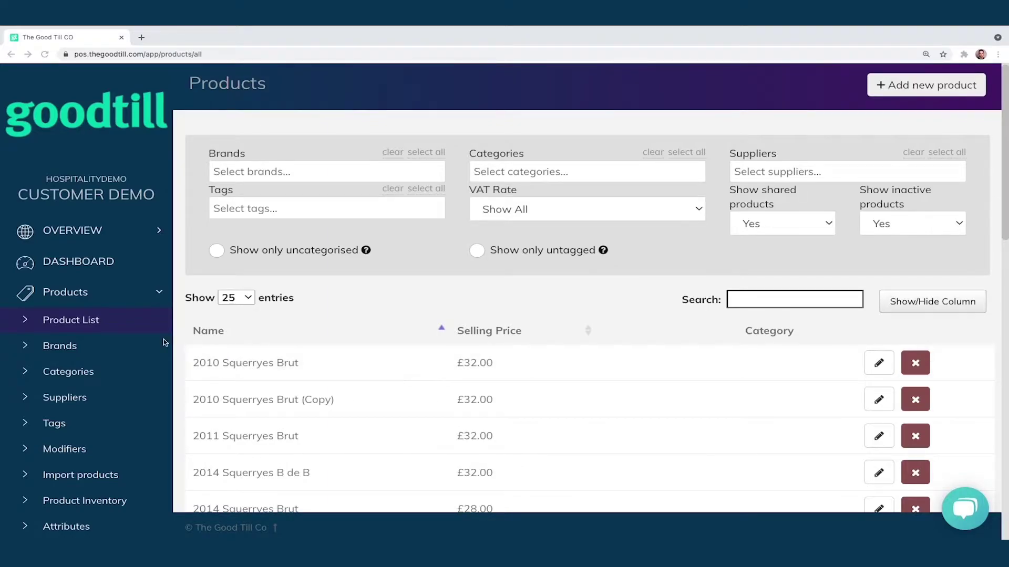
{"action": "scroll", "coordinate": [107, 335], "scroll_direction": "down", "scroll_amount": 1}
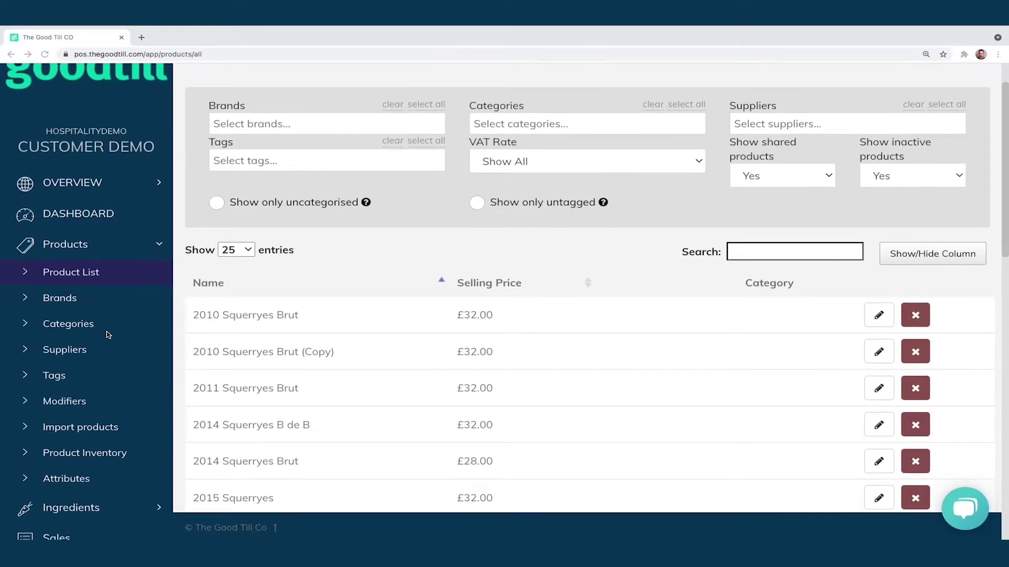
Step: Open Product Inventory to view £33,724.06 stock value, £179,515.12 retail value and per-product levels
{"action": "left_click", "coordinate": [83, 455]}
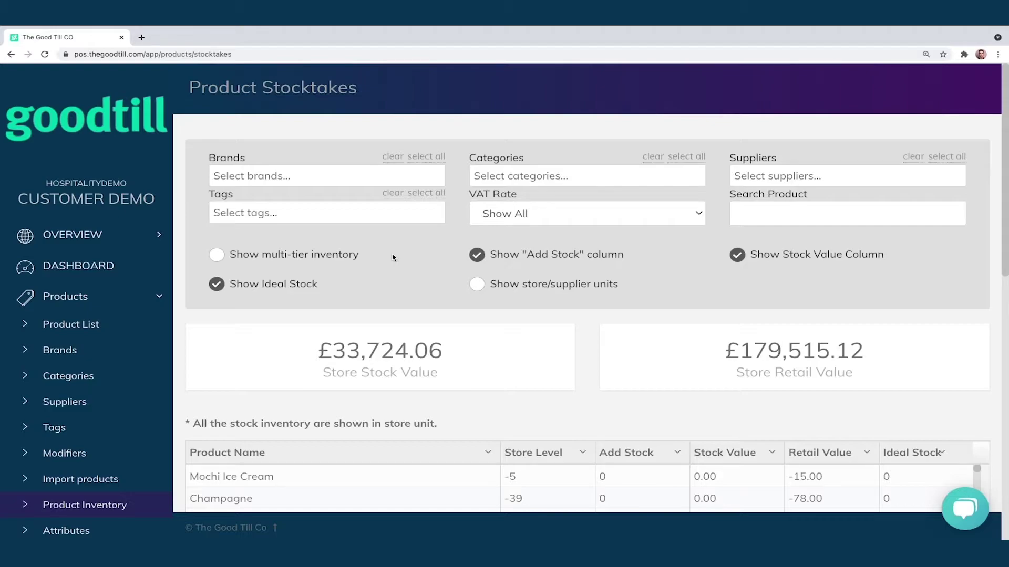
{"action": "scroll", "coordinate": [379, 273], "scroll_direction": "down", "scroll_amount": 2}
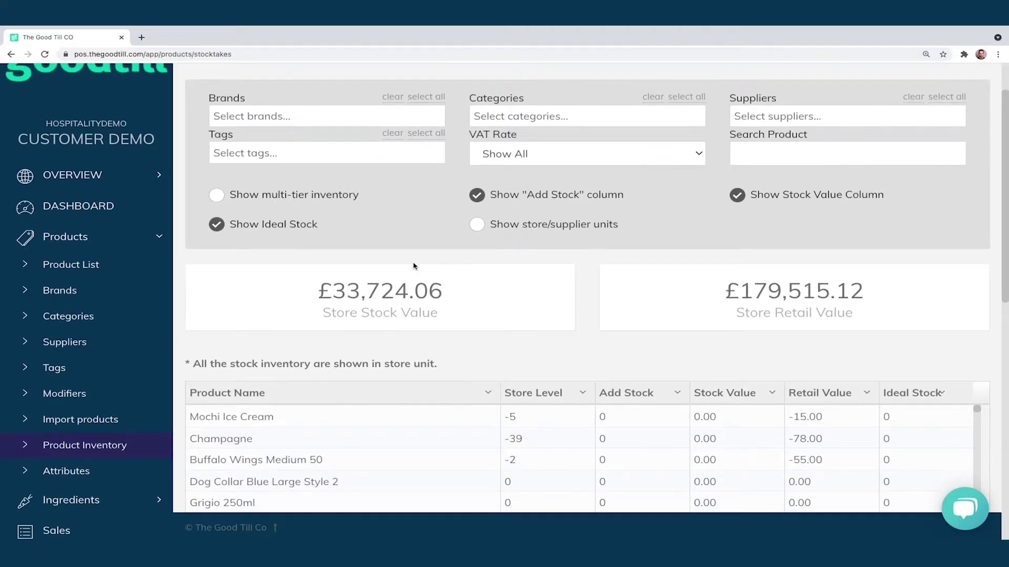
{"action": "scroll", "coordinate": [414, 265], "scroll_direction": "down", "scroll_amount": 1}
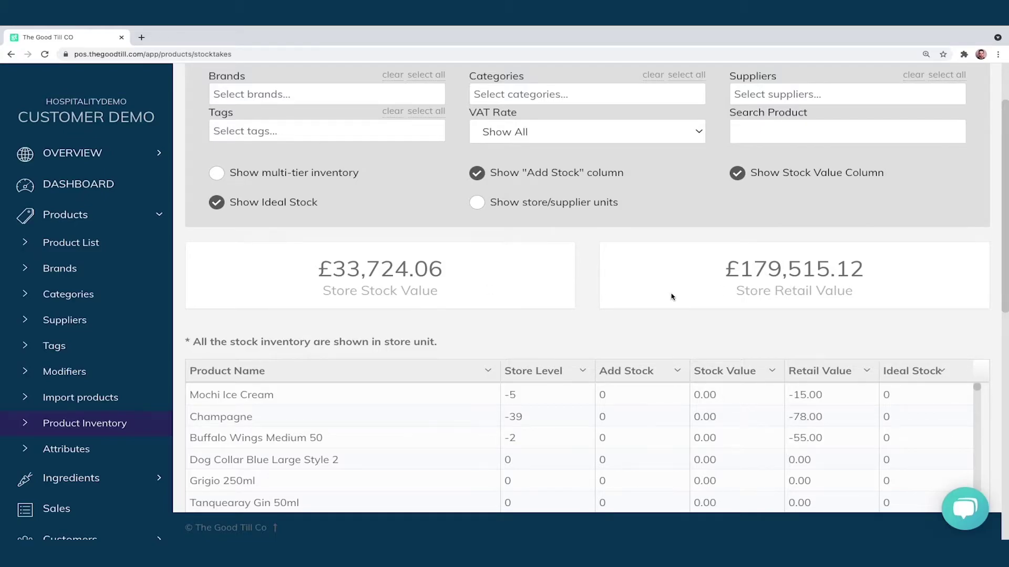
{"action": "scroll", "coordinate": [671, 294], "scroll_direction": "down", "scroll_amount": 1}
{"action": "scroll", "coordinate": [570, 283], "scroll_direction": "down", "scroll_amount": 1}
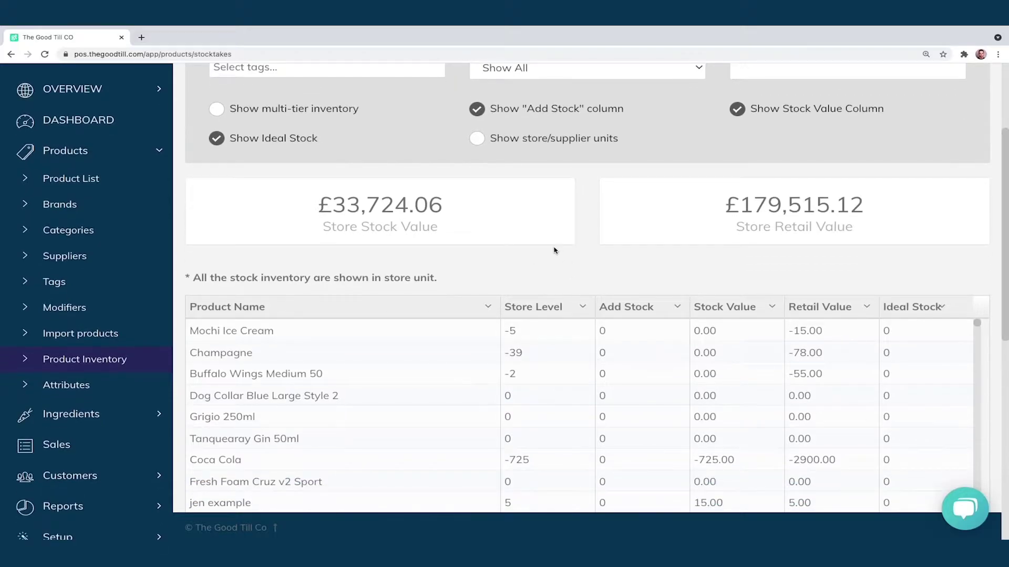
{"action": "scroll", "coordinate": [554, 248], "scroll_direction": "down", "scroll_amount": 1}
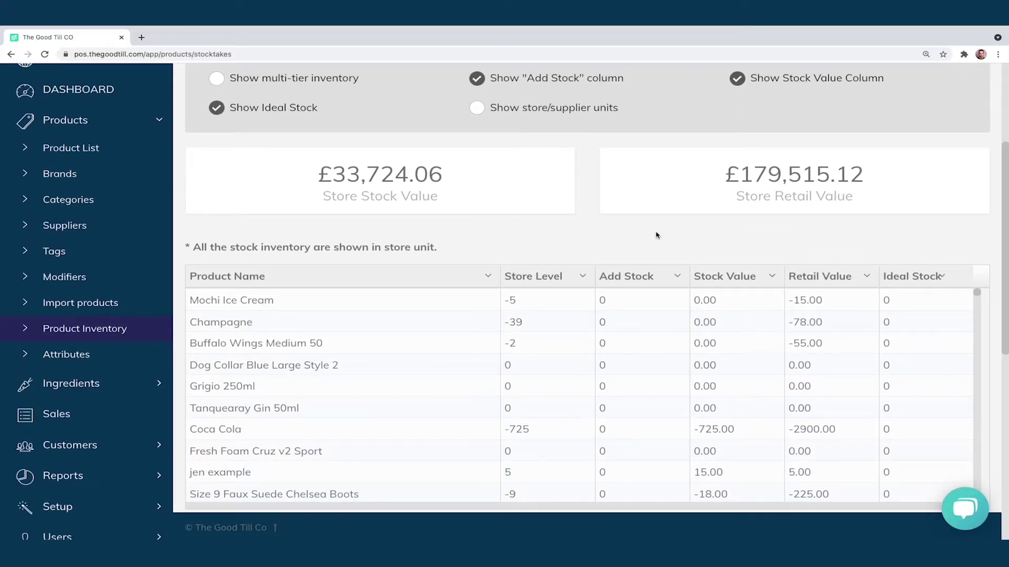
Step: Sort the stock table by Store Level, highest first, with Carling at 38224
{"action": "left_click", "coordinate": [554, 283]}
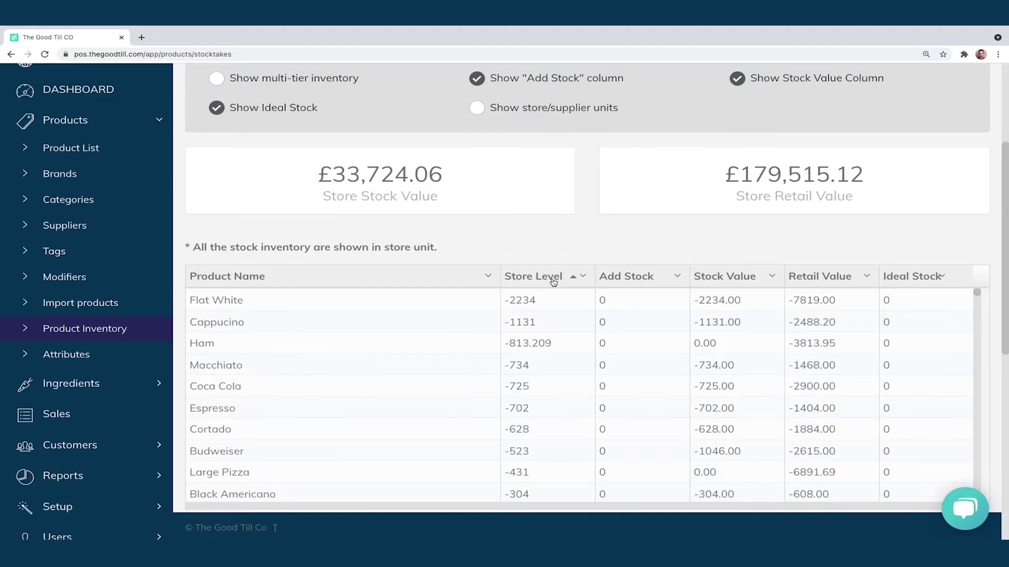
{"action": "left_click", "coordinate": [554, 282]}
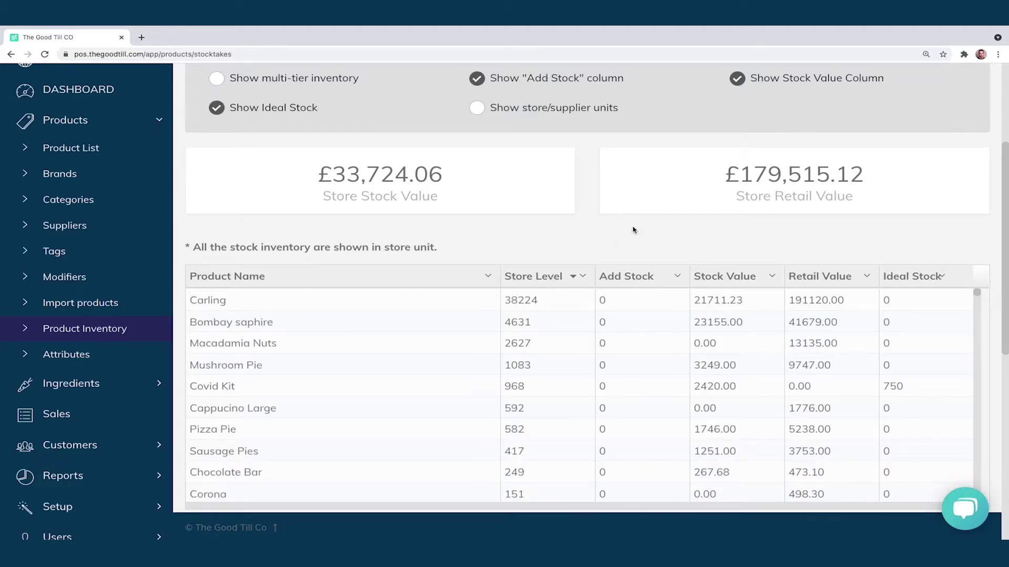
{"action": "scroll", "coordinate": [633, 229], "scroll_direction": "down", "scroll_amount": 1}
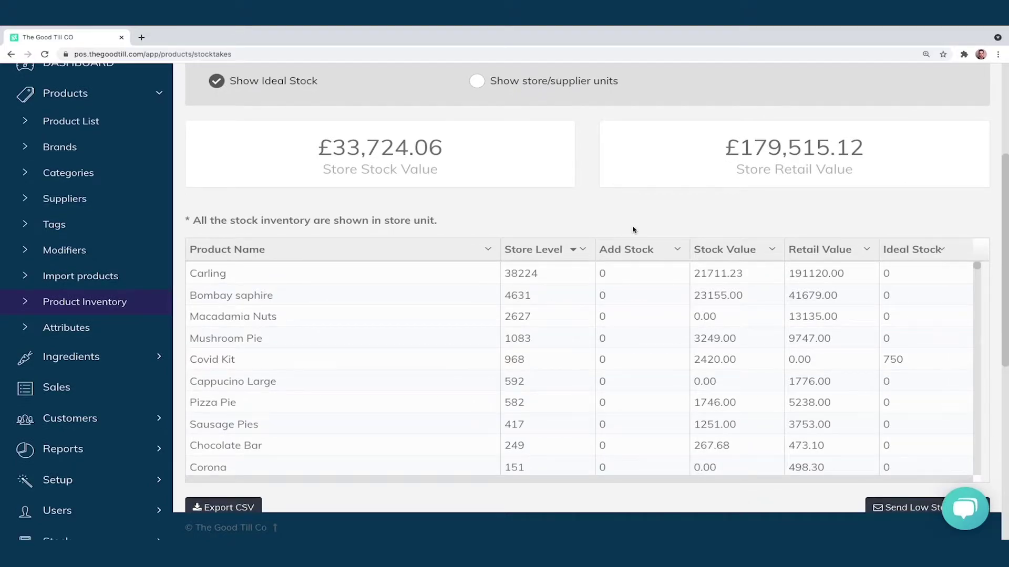
{"action": "scroll", "coordinate": [662, 227], "scroll_direction": "down", "scroll_amount": 1}
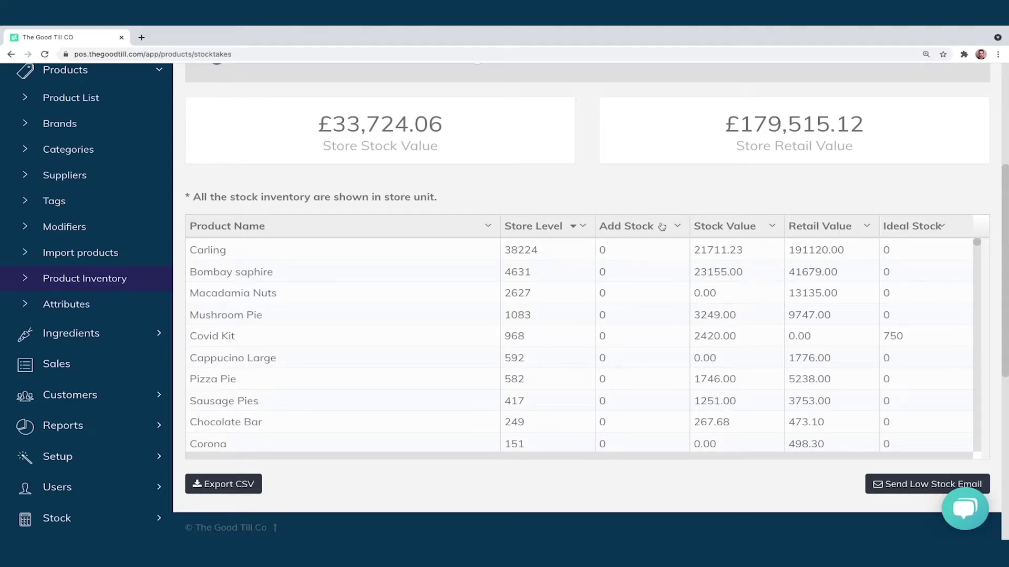
Step: Select Carling's Add Stock cell, then go to the Sales History page
{"action": "left_click", "coordinate": [633, 248]}
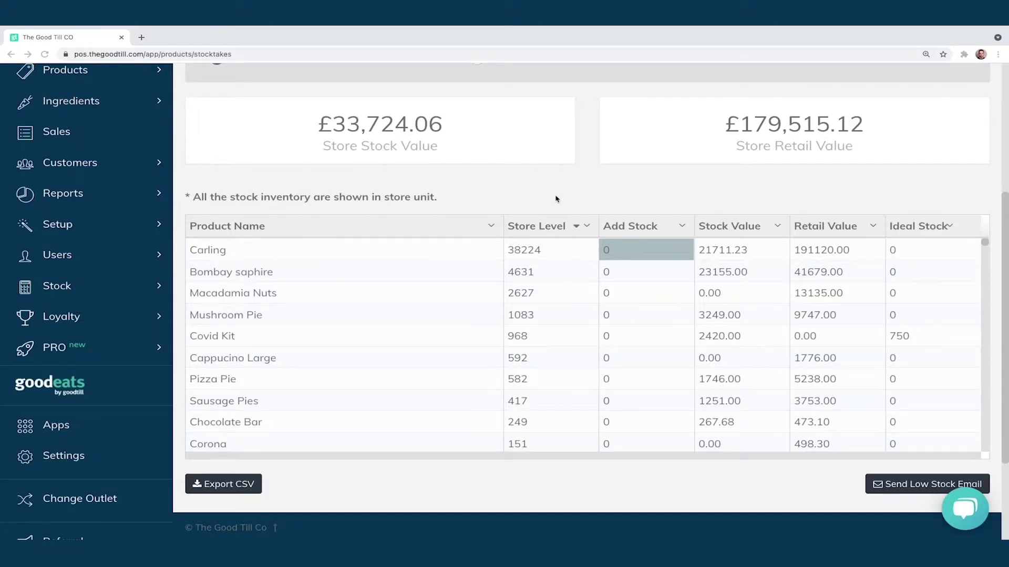
{"action": "scroll", "coordinate": [420, 179], "scroll_direction": "up", "scroll_amount": 3}
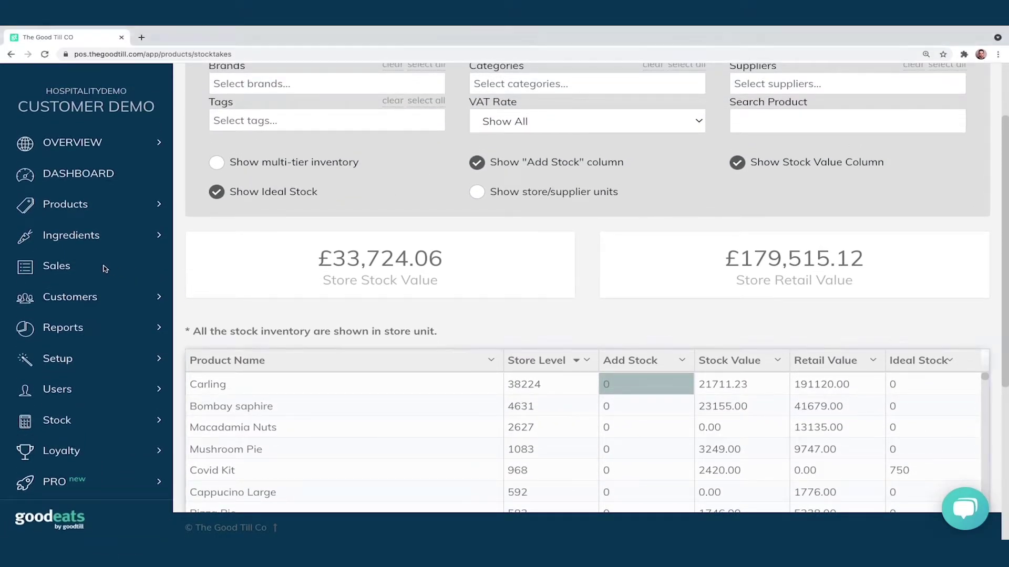
{"action": "left_click", "coordinate": [90, 266]}
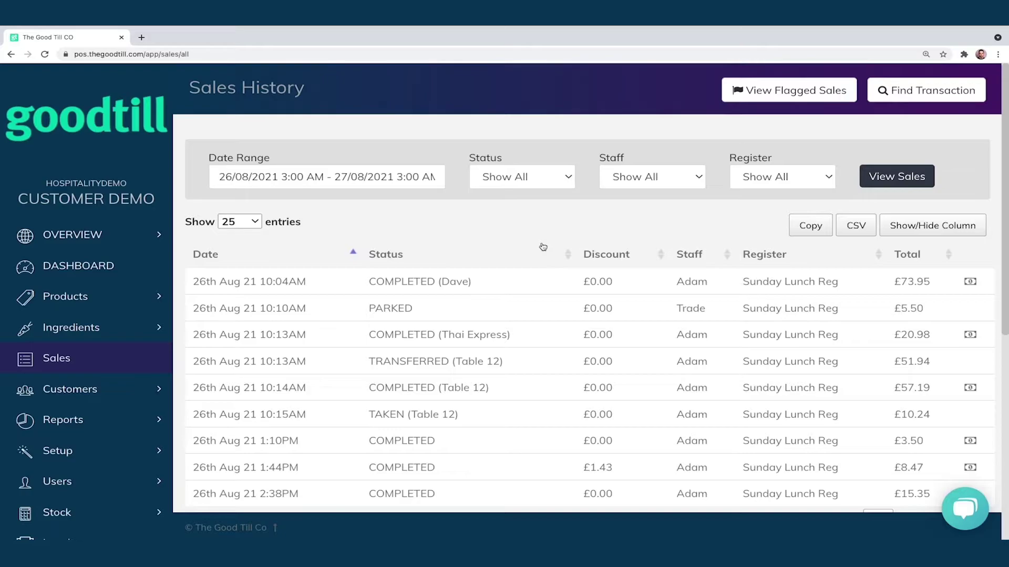
{"action": "scroll", "coordinate": [480, 236], "scroll_direction": "down", "scroll_amount": 1}
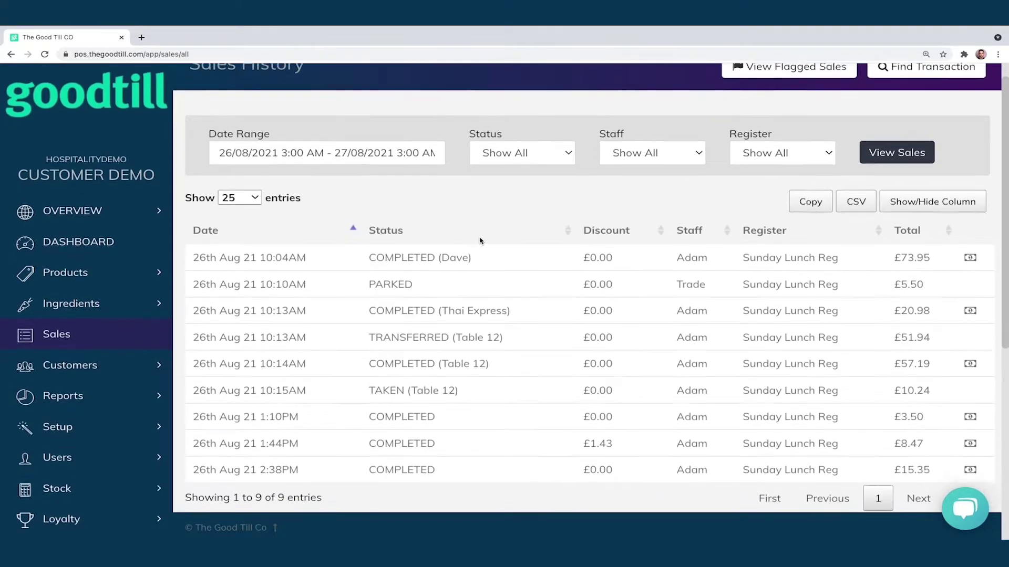
{"action": "scroll", "coordinate": [514, 218], "scroll_direction": "down", "scroll_amount": 1}
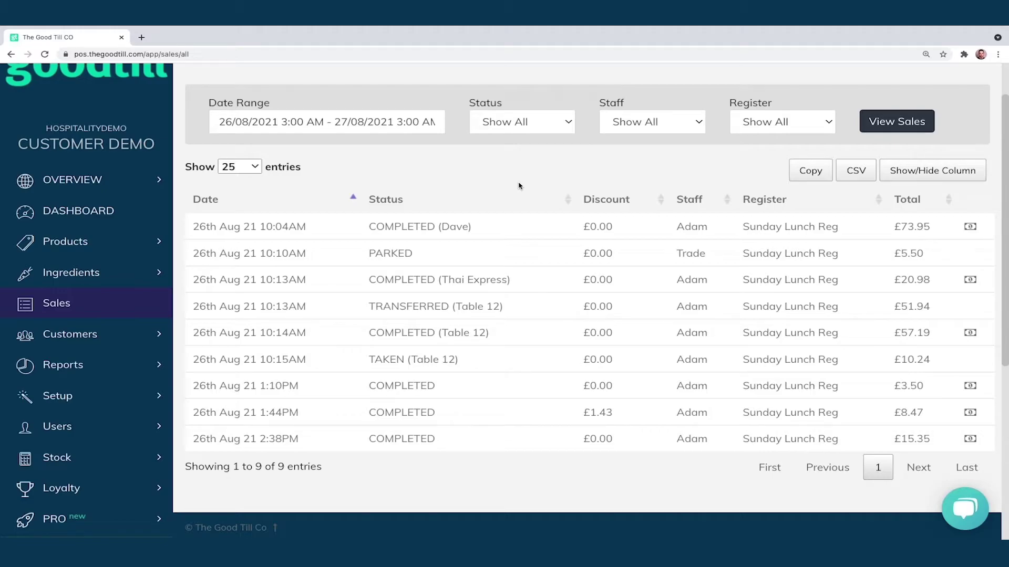
Step: Review the £73.95 sale's details, then sort the sales history by date, newest first
{"action": "left_click", "coordinate": [476, 230]}
{"action": "scroll", "coordinate": [534, 253], "scroll_direction": "down", "scroll_amount": 1}
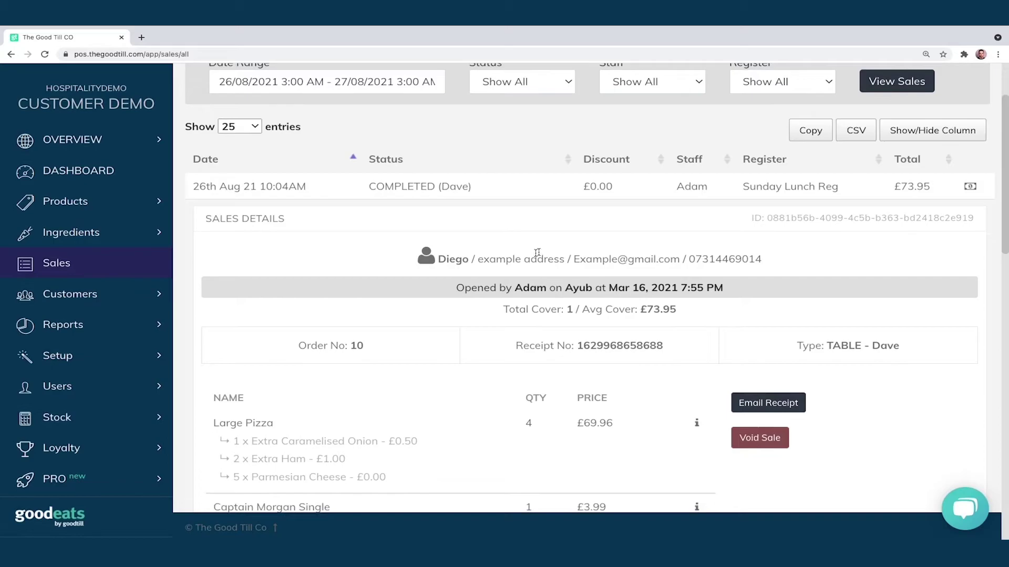
{"action": "scroll", "coordinate": [591, 234], "scroll_direction": "down", "scroll_amount": 1}
{"action": "scroll", "coordinate": [694, 210], "scroll_direction": "down", "scroll_amount": 1}
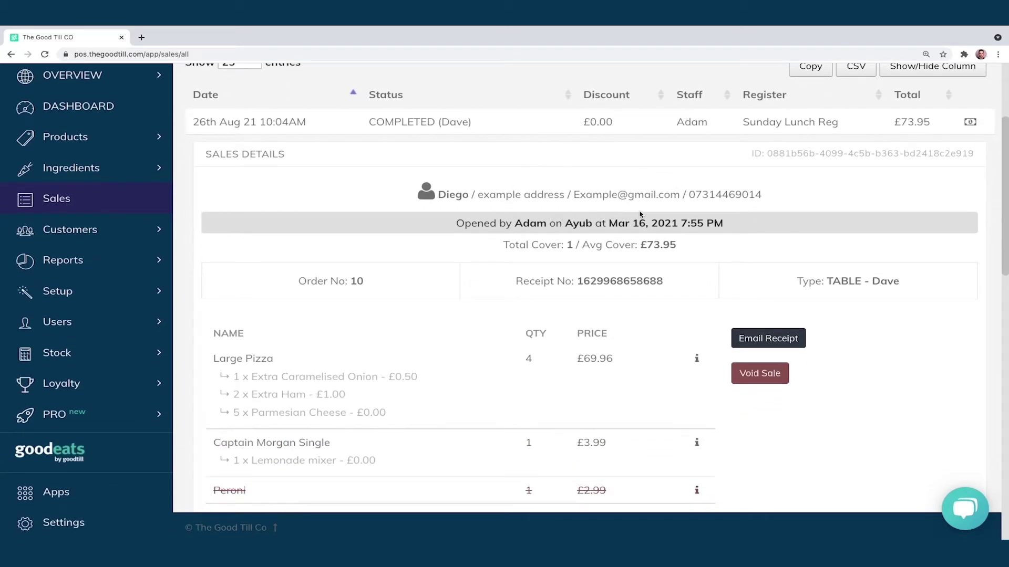
{"action": "scroll", "coordinate": [668, 212], "scroll_direction": "down", "scroll_amount": 1}
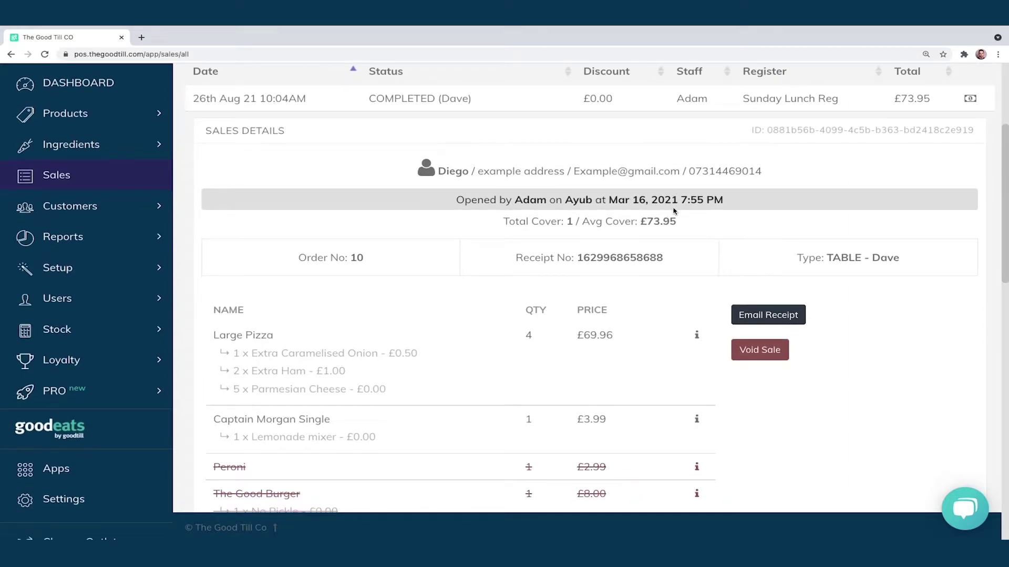
{"action": "scroll", "coordinate": [657, 245], "scroll_direction": "down", "scroll_amount": 1}
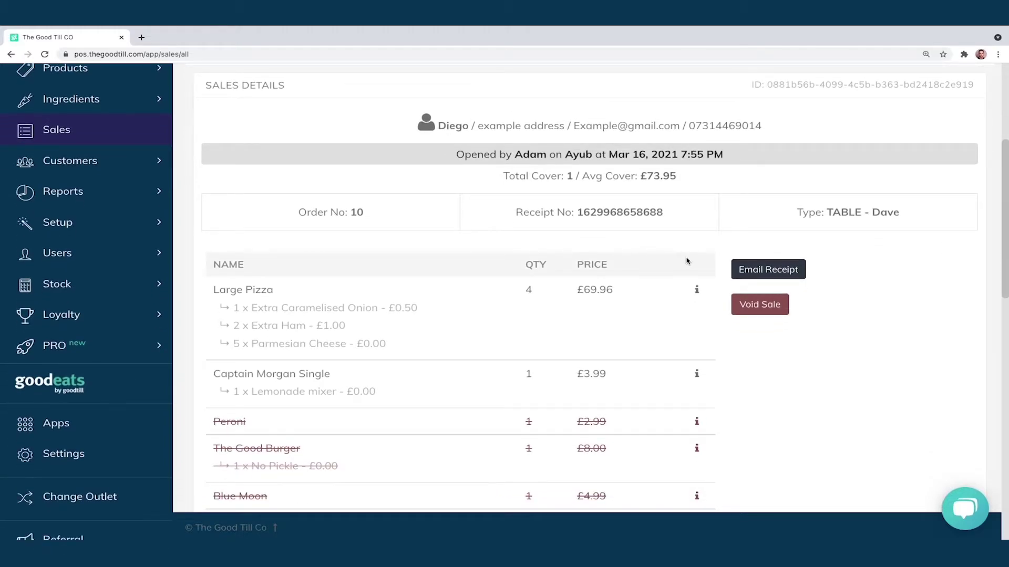
{"action": "scroll", "coordinate": [706, 263], "scroll_direction": "down", "scroll_amount": 3}
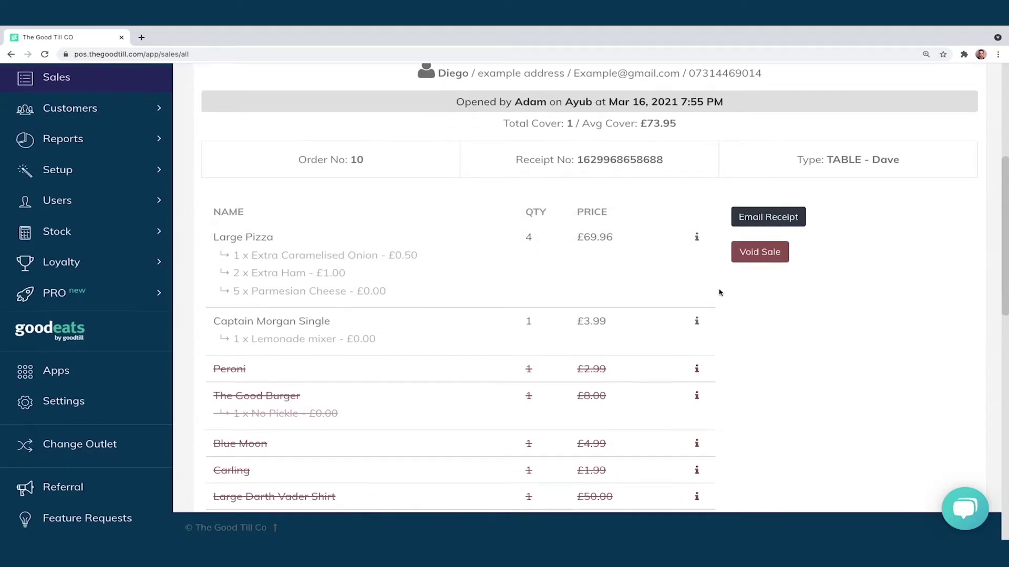
{"action": "scroll", "coordinate": [719, 292], "scroll_direction": "down", "scroll_amount": 6}
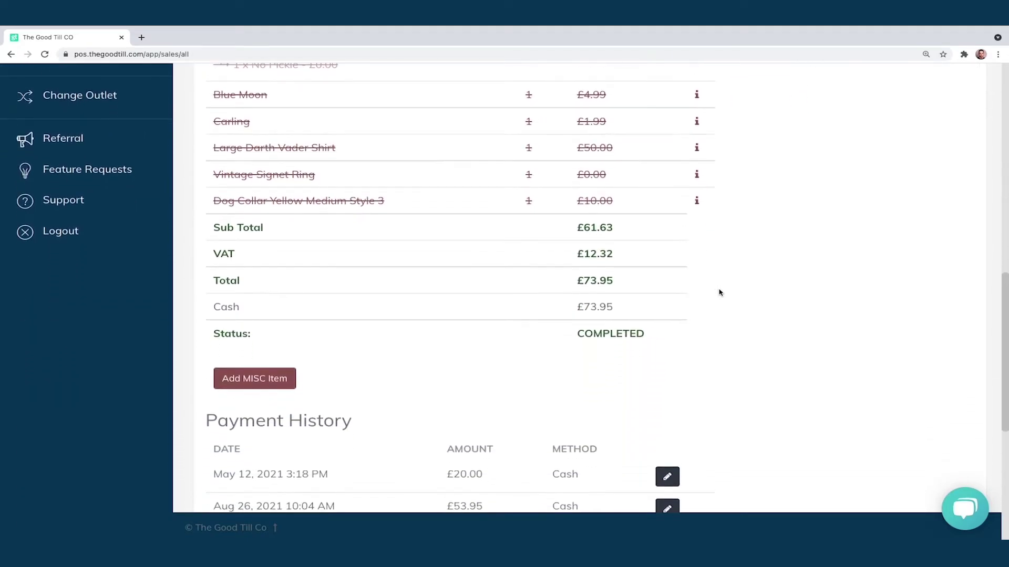
{"action": "scroll", "coordinate": [719, 292], "scroll_direction": "down", "scroll_amount": 1}
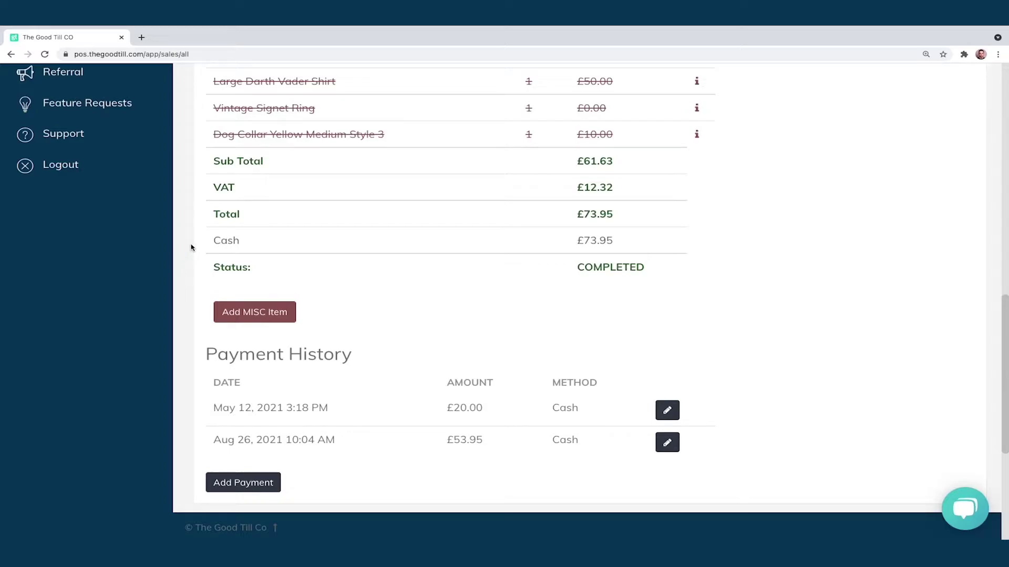
{"action": "scroll", "coordinate": [192, 247], "scroll_direction": "up", "scroll_amount": 15}
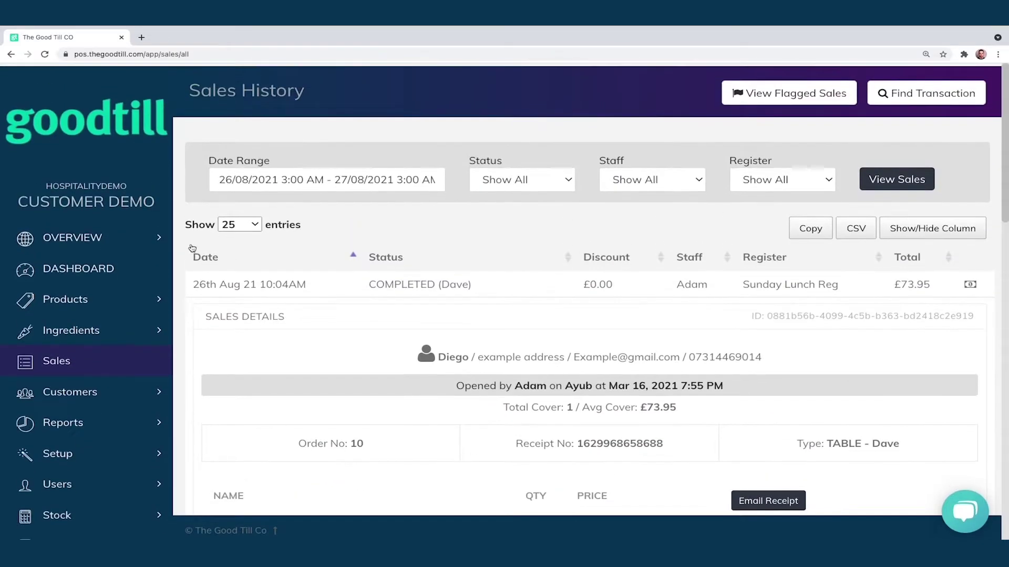
{"action": "left_click", "coordinate": [201, 243]}
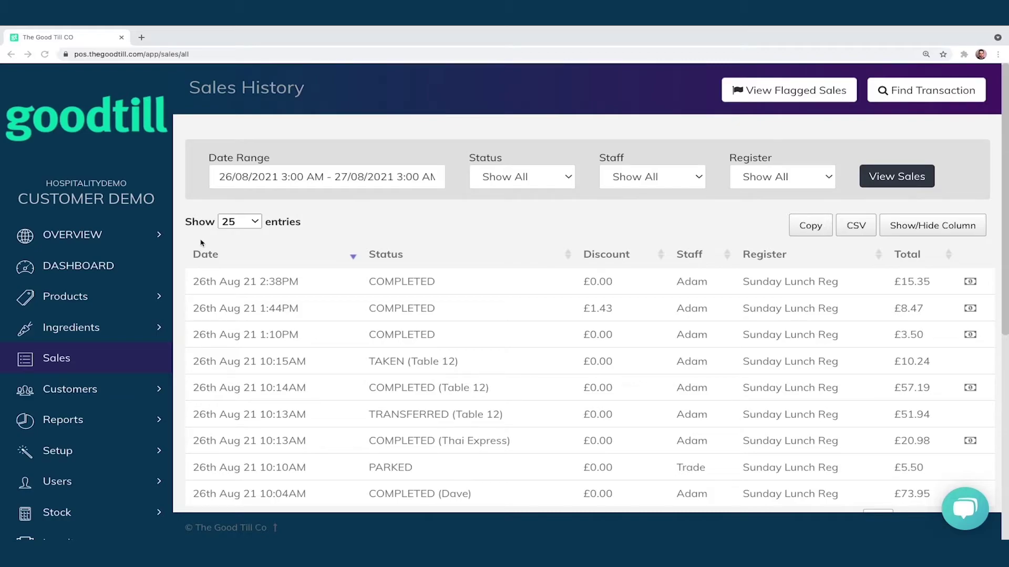
Step: Open Customers > Customer List showing active customers with order counts and opt-in status
{"action": "left_click", "coordinate": [84, 394]}
{"action": "scroll", "coordinate": [105, 415], "scroll_direction": "down", "scroll_amount": 1}
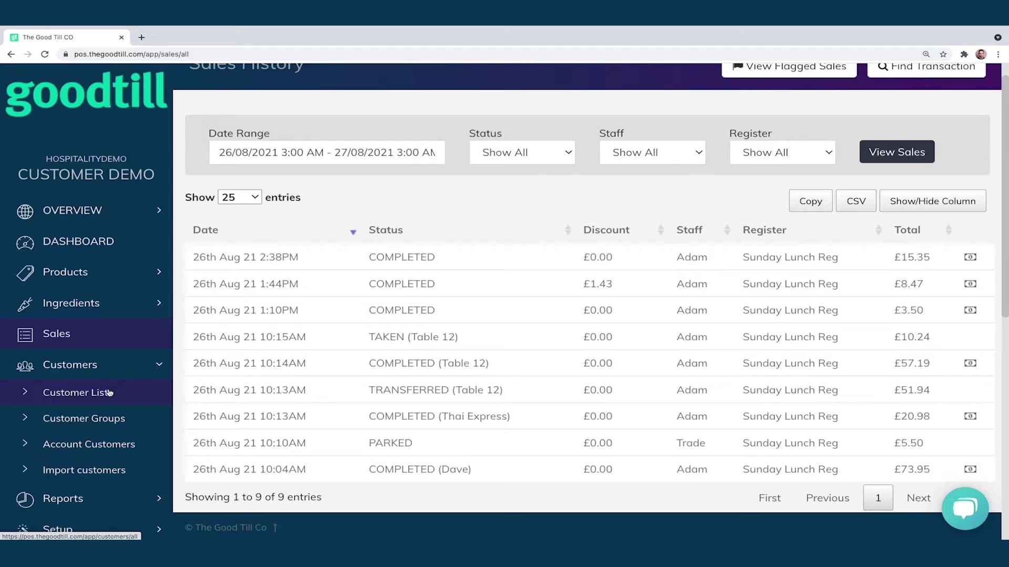
{"action": "left_click", "coordinate": [109, 393]}
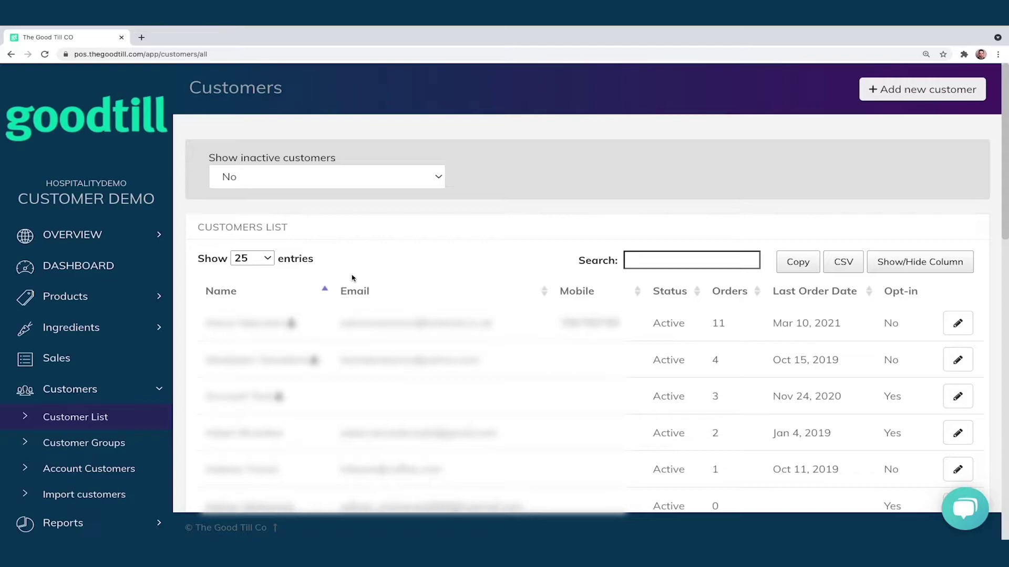
Step: Search the Customers page for the customer by typing their name
{"action": "scroll", "coordinate": [511, 238], "scroll_direction": "down", "scroll_amount": 1}
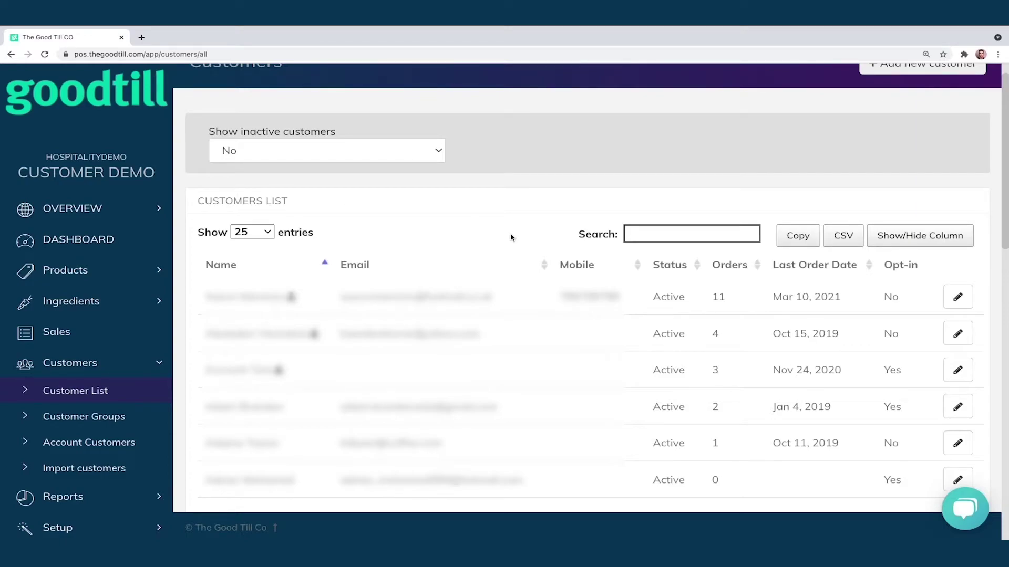
{"action": "left_click", "coordinate": [640, 236]}
{"action": "type", "text": "con"}
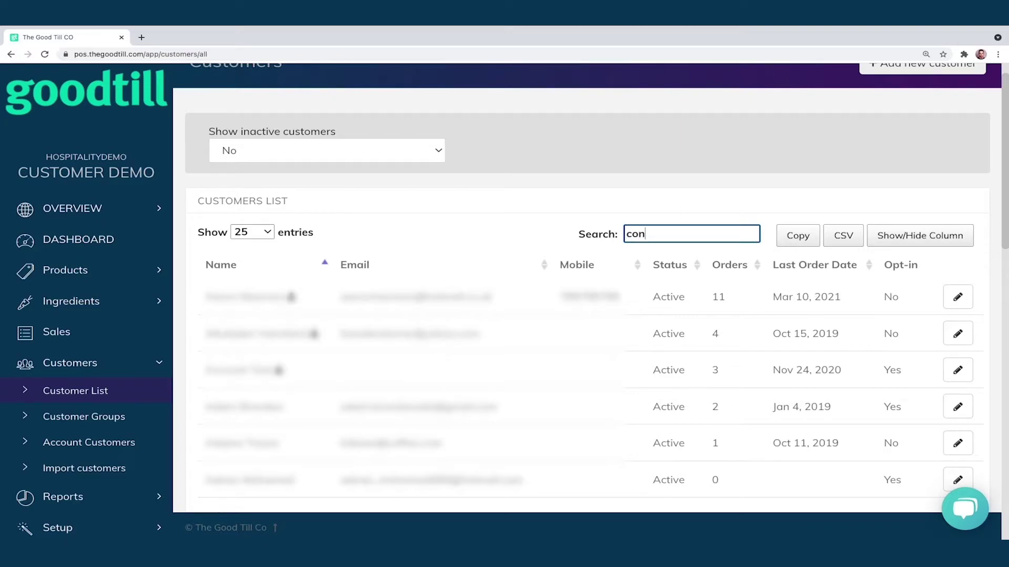
{"action": "type", "text": "or wi"}
Step: Open the matching customer's profile to view £6,525.00 prepayments and 32305 loyalty points
{"action": "left_click", "coordinate": [590, 311]}
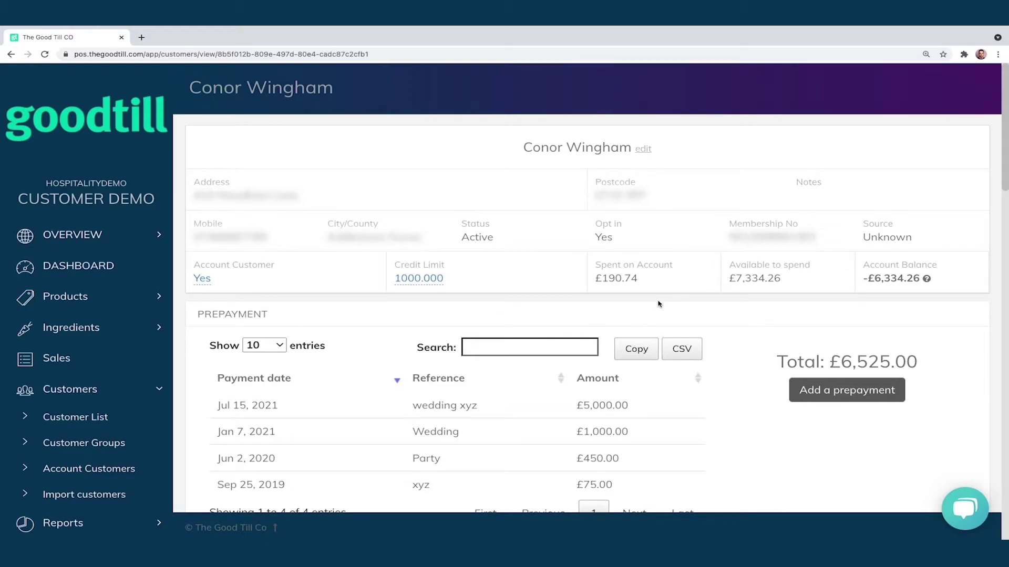
{"action": "scroll", "coordinate": [658, 305], "scroll_direction": "down", "scroll_amount": 2}
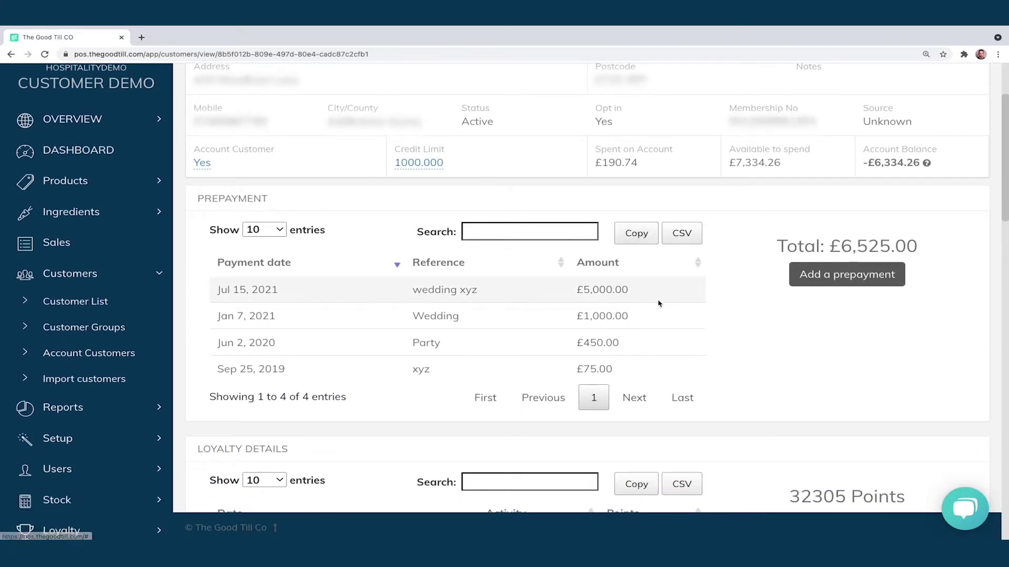
{"action": "scroll", "coordinate": [702, 309], "scroll_direction": "down", "scroll_amount": 1}
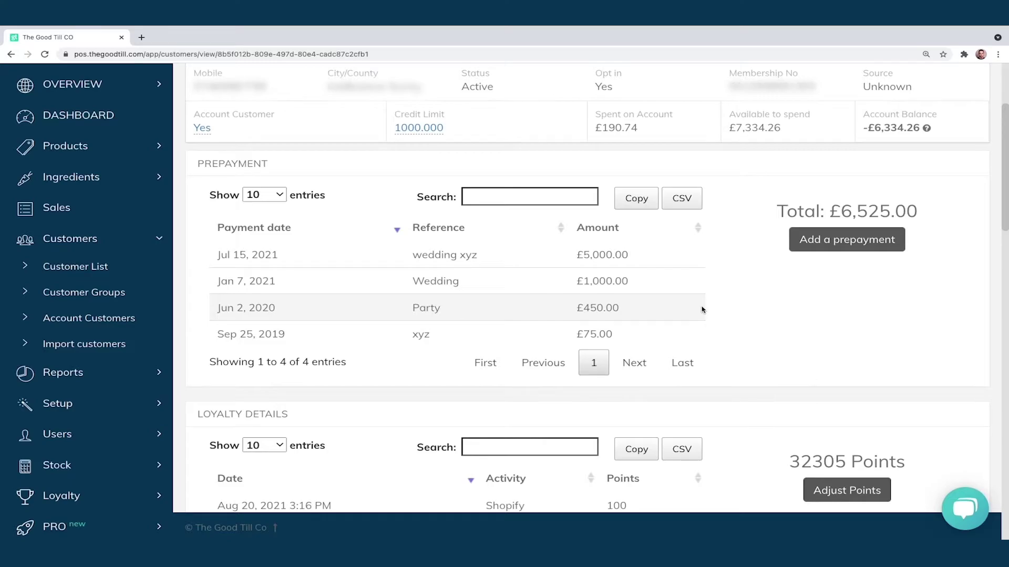
{"action": "scroll", "coordinate": [702, 309], "scroll_direction": "down", "scroll_amount": 4}
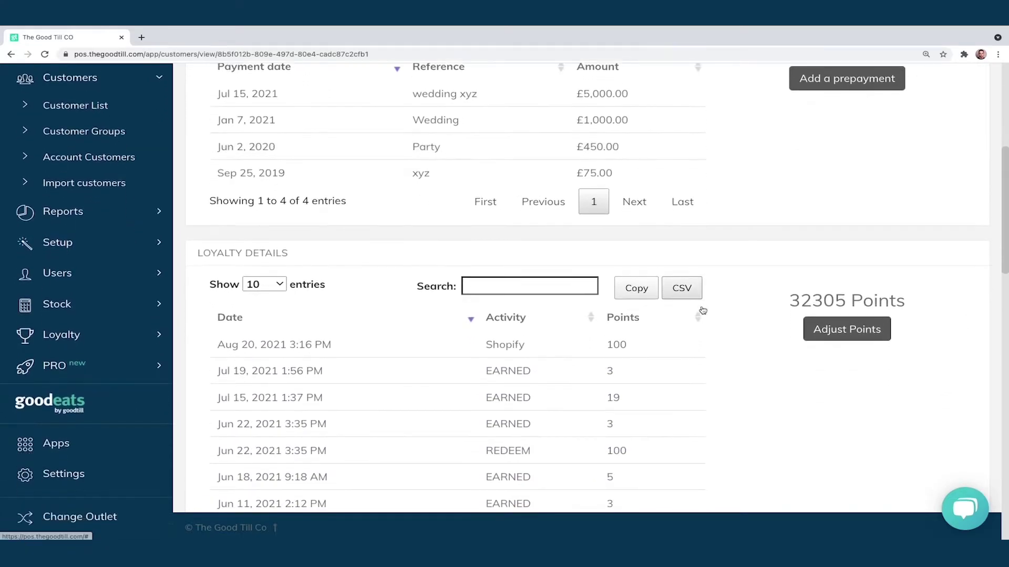
{"action": "scroll", "coordinate": [748, 300], "scroll_direction": "down", "scroll_amount": 1}
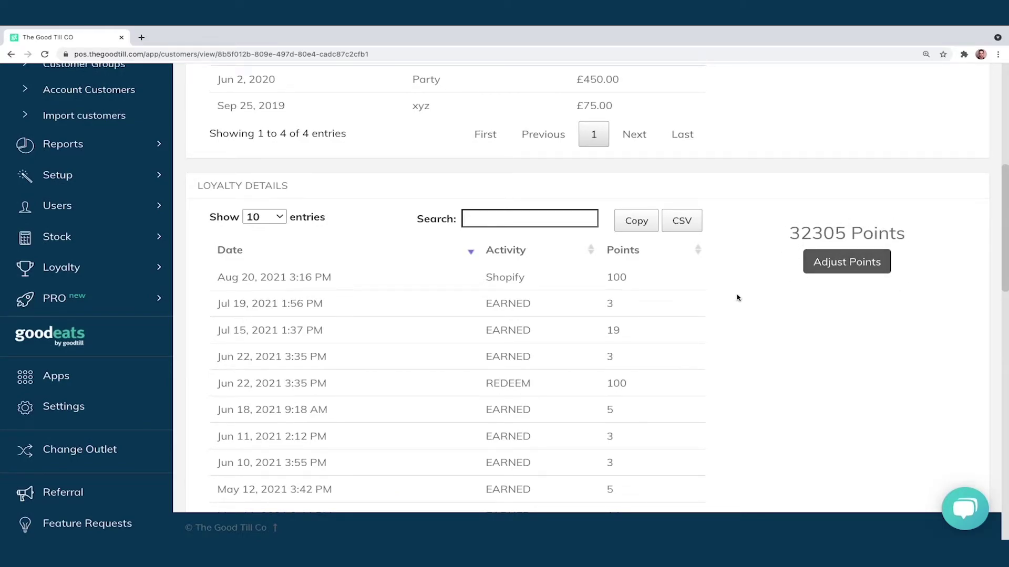
{"action": "scroll", "coordinate": [738, 299], "scroll_direction": "down", "scroll_amount": 5}
{"action": "scroll", "coordinate": [736, 297], "scroll_direction": "down", "scroll_amount": 1}
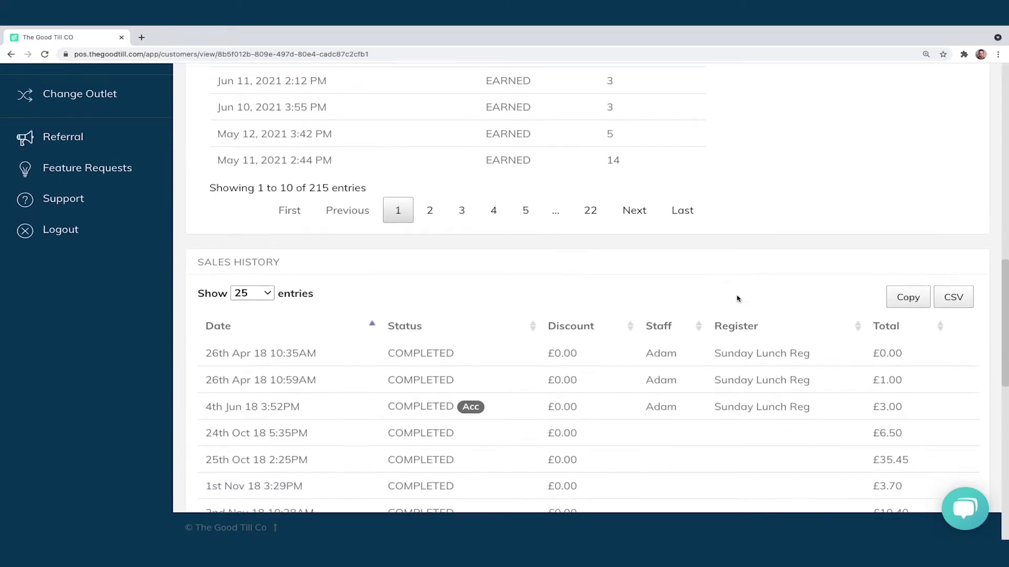
{"action": "scroll", "coordinate": [722, 256], "scroll_direction": "down", "scroll_amount": 1}
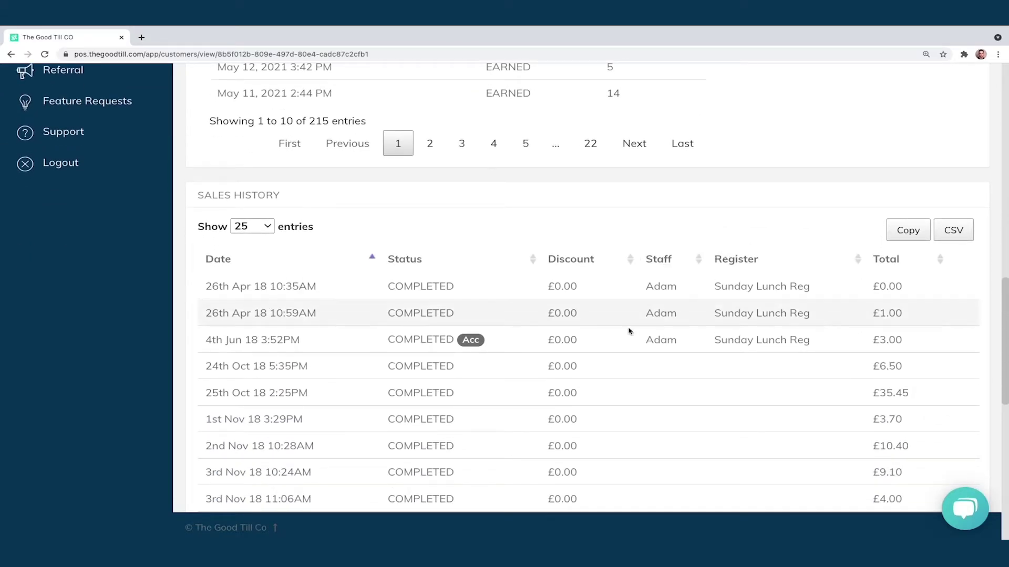
Step: Expand the 25th Oct 18 sale in the customer's Sales History
{"action": "left_click", "coordinate": [581, 394]}
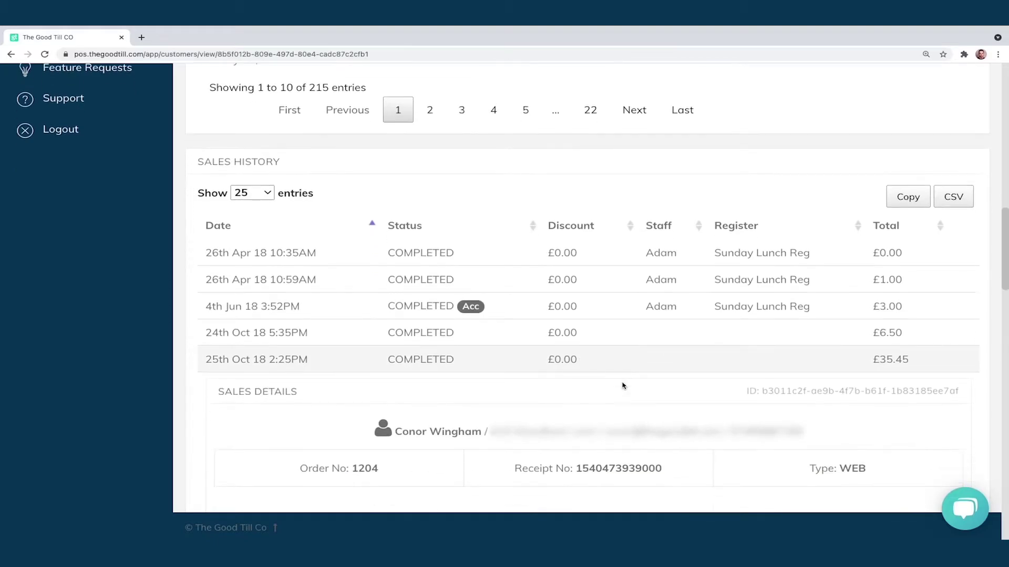
{"action": "scroll", "coordinate": [623, 387], "scroll_direction": "down", "scroll_amount": 1}
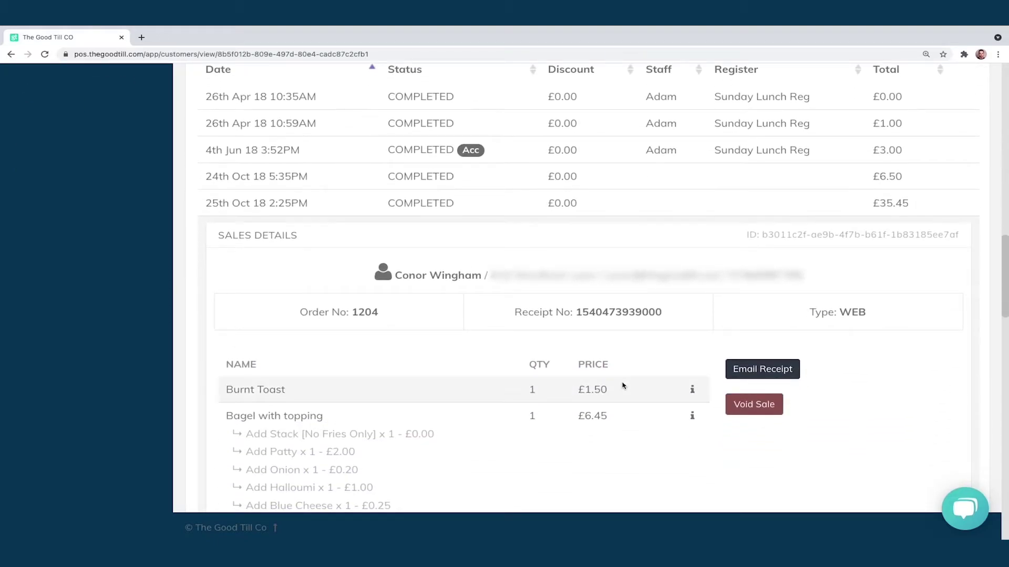
{"action": "scroll", "coordinate": [662, 366], "scroll_direction": "down", "scroll_amount": 1}
{"action": "scroll", "coordinate": [663, 369], "scroll_direction": "down", "scroll_amount": 3}
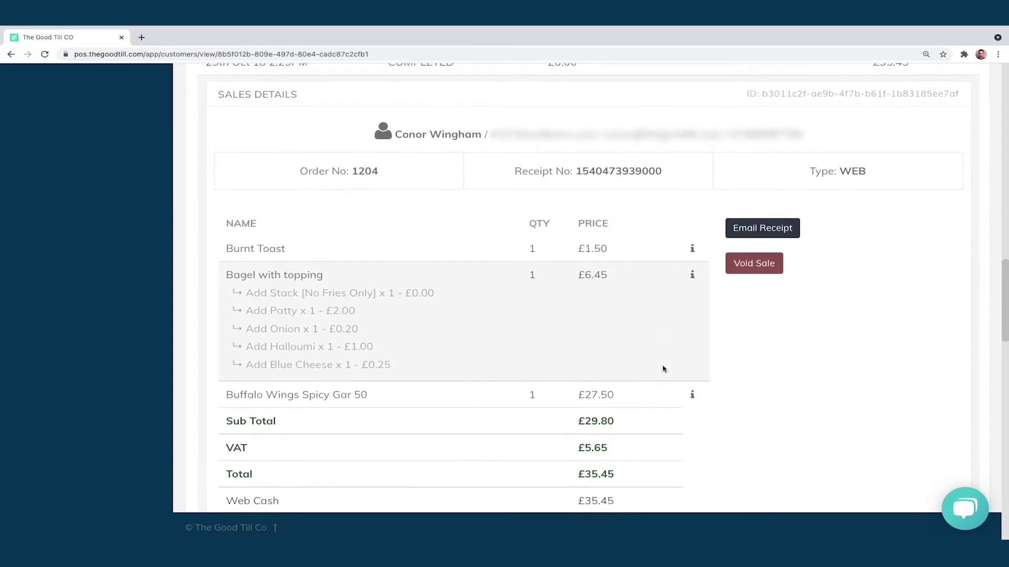
{"action": "scroll", "coordinate": [663, 369], "scroll_direction": "up", "scroll_amount": 20}
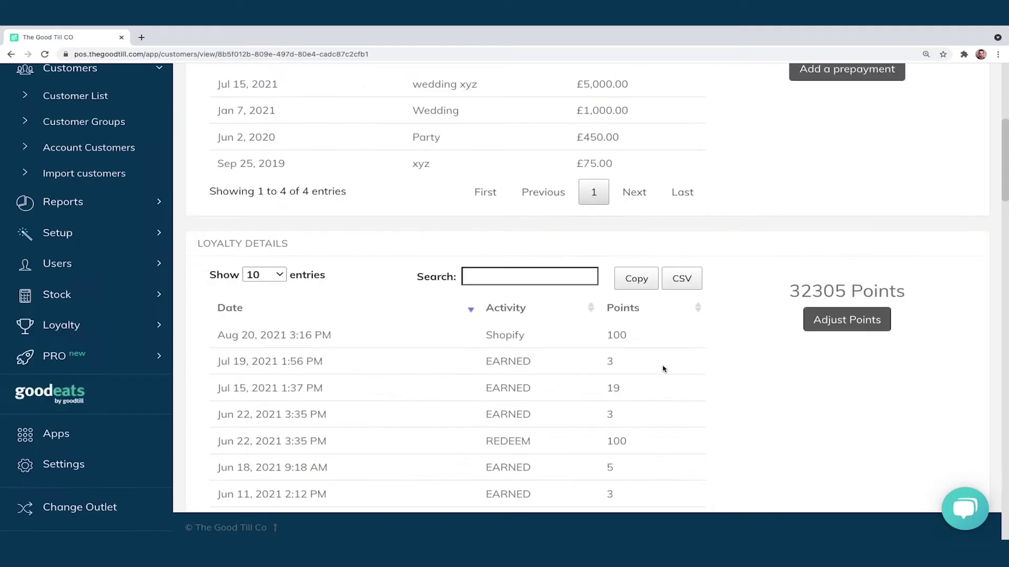
{"action": "scroll", "coordinate": [330, 384], "scroll_direction": "down", "scroll_amount": 1}
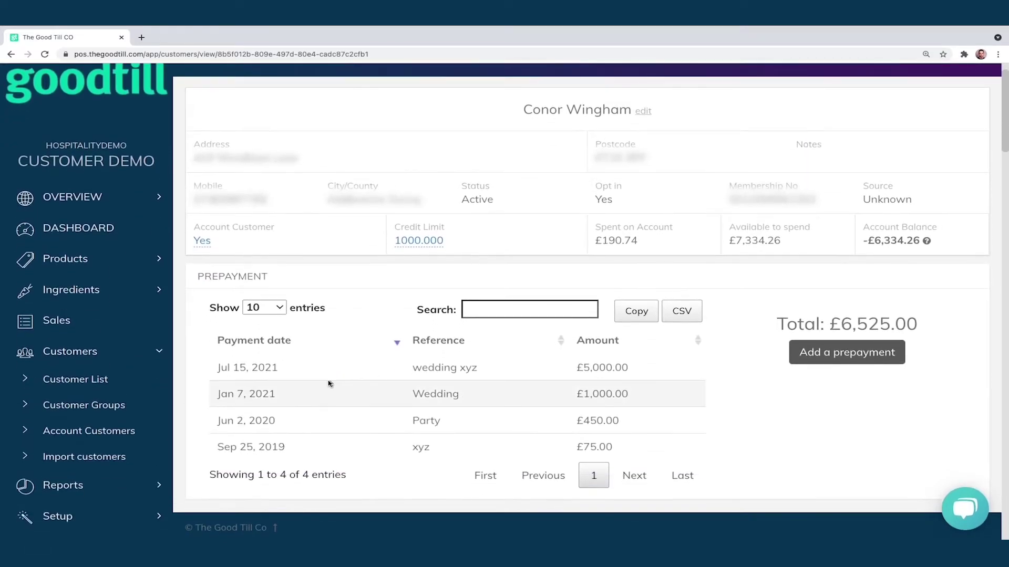
Step: Show the Customer Groups list (50%, Gold, Members, NHS, Test) and expand Account Customers
{"action": "left_click", "coordinate": [116, 405]}
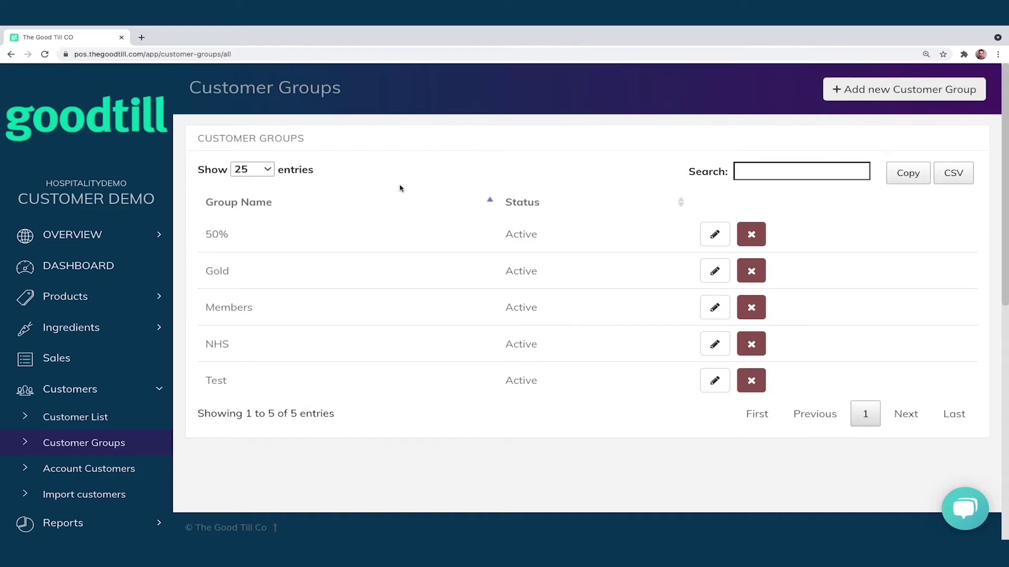
{"action": "left_click", "coordinate": [93, 470]}
{"action": "scroll", "coordinate": [126, 437], "scroll_direction": "down", "scroll_amount": 1}
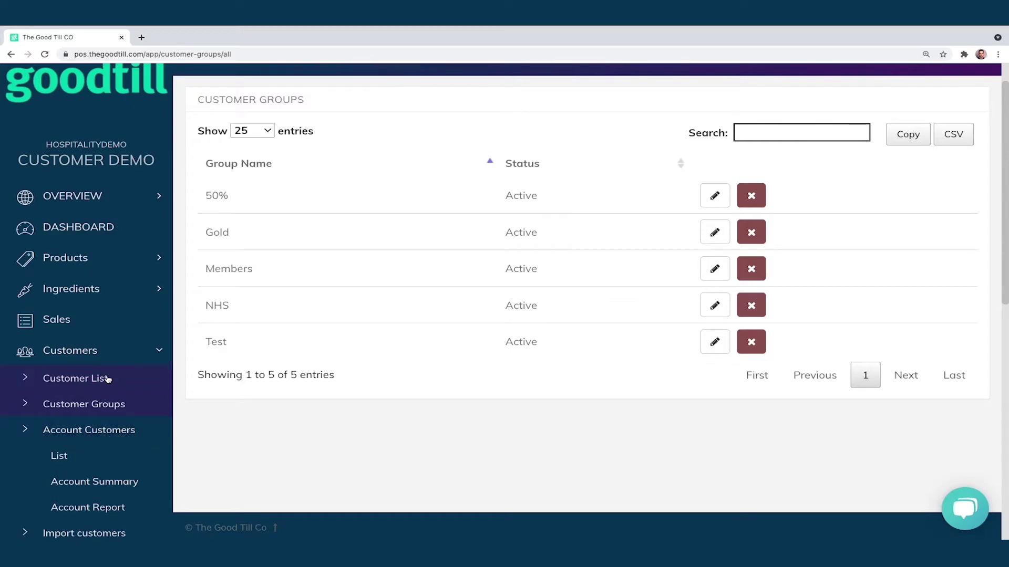
Step: Collapse the Account Customers and Customers sections of the sidebar
{"action": "left_click", "coordinate": [79, 436]}
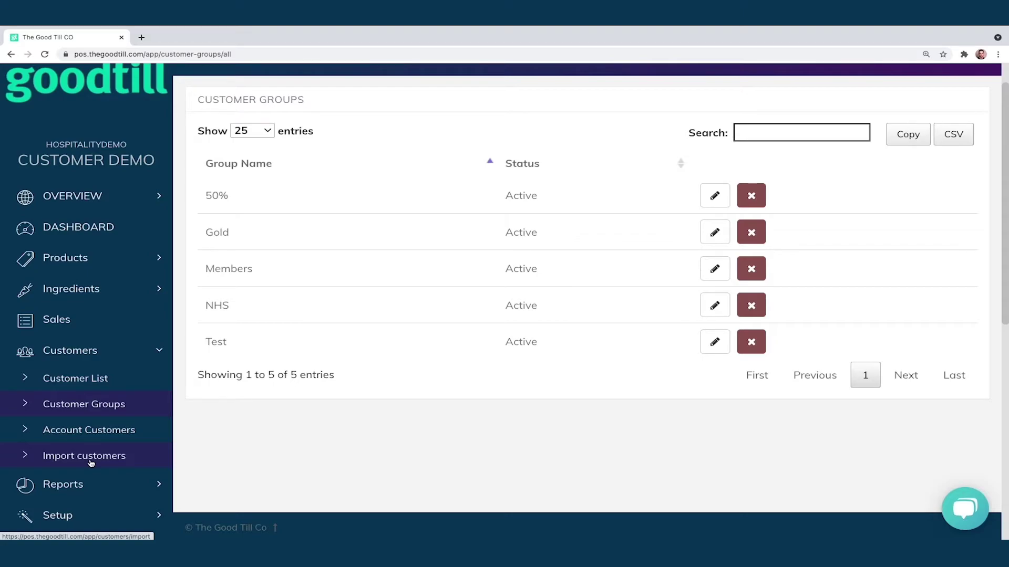
{"action": "left_click", "coordinate": [83, 456]}
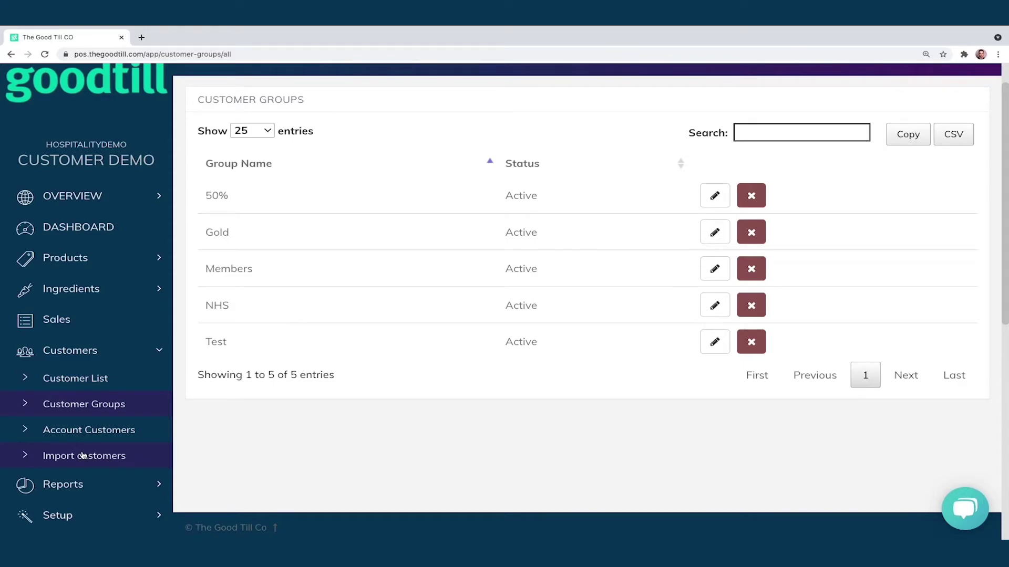
{"action": "left_click", "coordinate": [89, 359]}
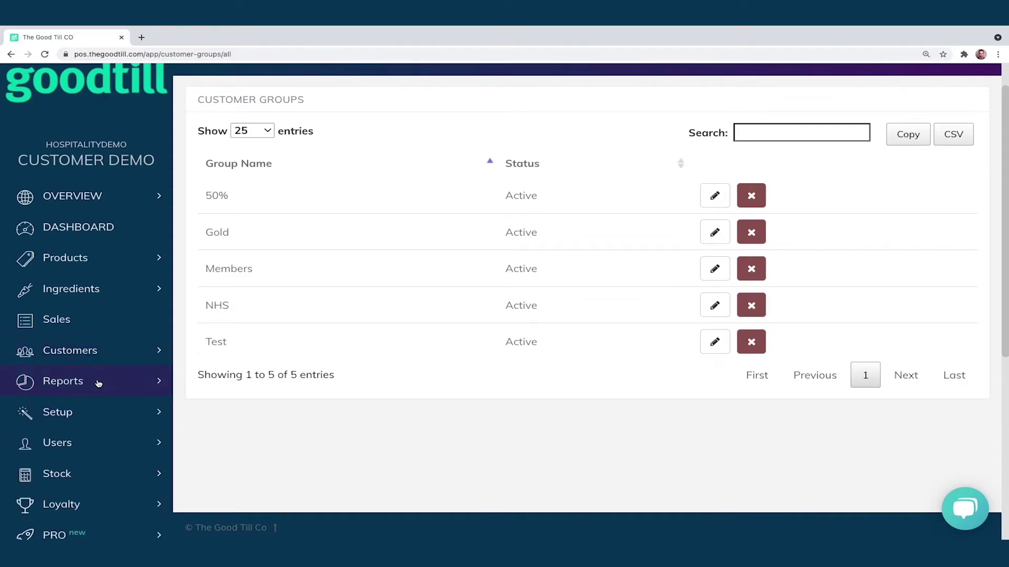
Step: Expand Reports and Advanced Reports to list Sales by Staff, Refund, Discount and Comparison reports
{"action": "left_click", "coordinate": [98, 383]}
{"action": "scroll", "coordinate": [137, 402], "scroll_direction": "down", "scroll_amount": 2}
{"action": "scroll", "coordinate": [137, 403], "scroll_direction": "down", "scroll_amount": 1}
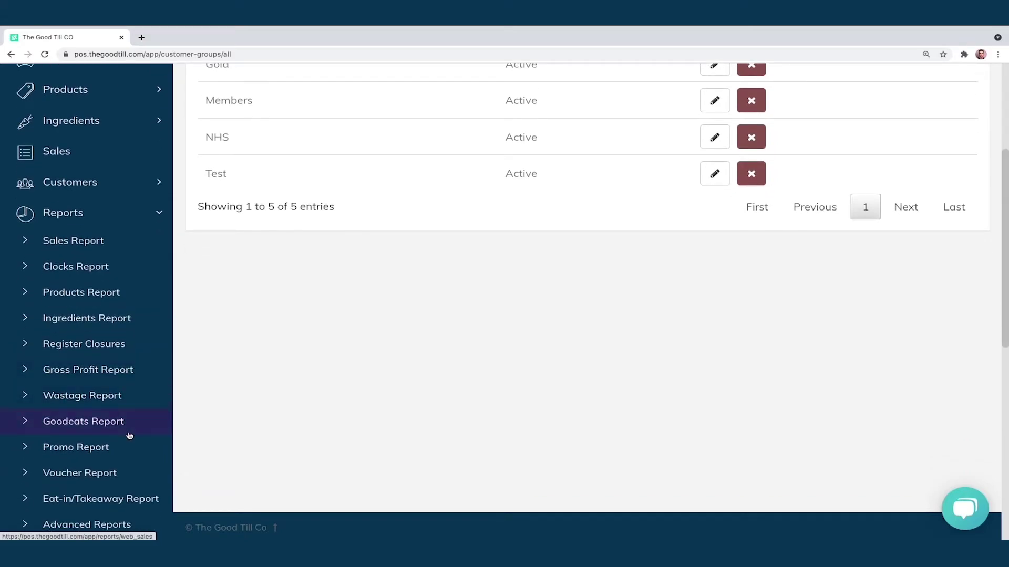
{"action": "scroll", "coordinate": [116, 374], "scroll_direction": "down", "scroll_amount": 1}
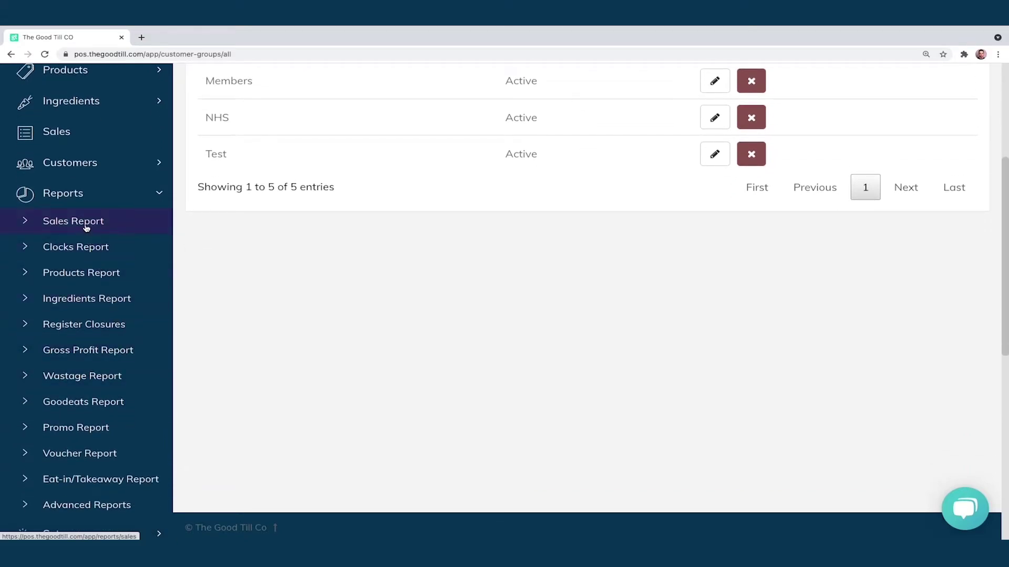
{"action": "scroll", "coordinate": [103, 304], "scroll_direction": "down", "scroll_amount": 1}
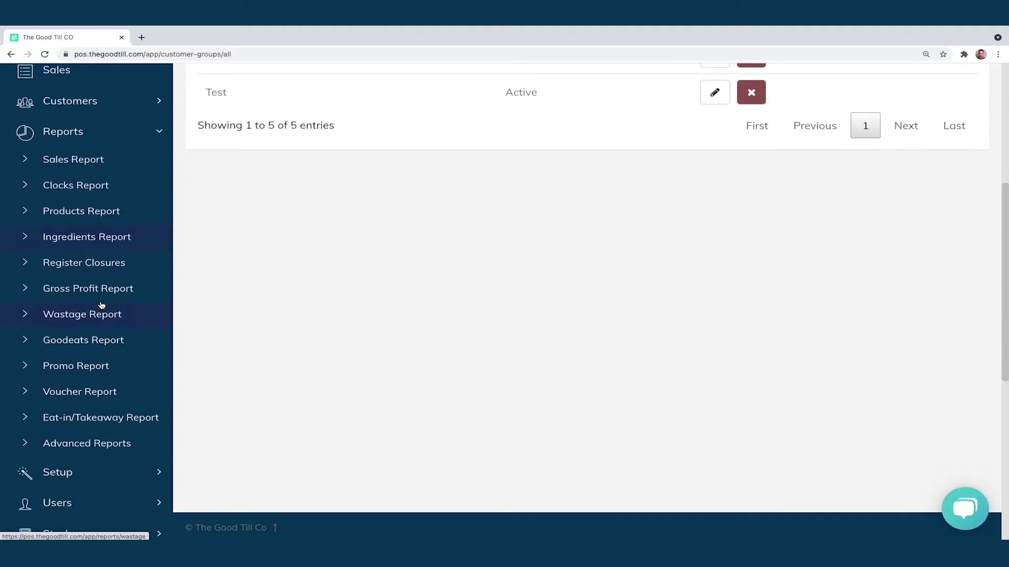
{"action": "left_click", "coordinate": [90, 445]}
{"action": "scroll", "coordinate": [117, 427], "scroll_direction": "down", "scroll_amount": 2}
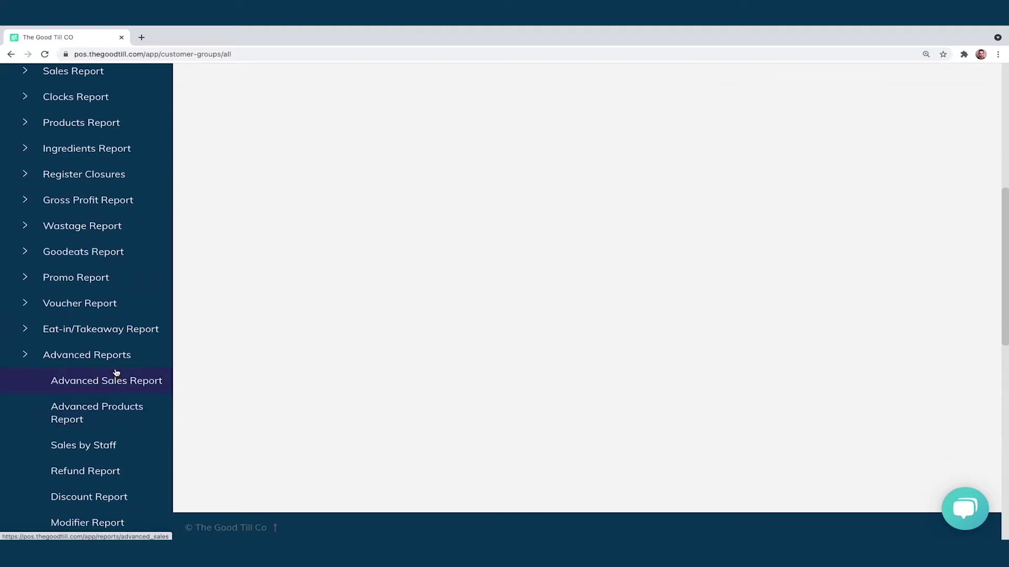
{"action": "scroll", "coordinate": [104, 444], "scroll_direction": "down", "scroll_amount": 1}
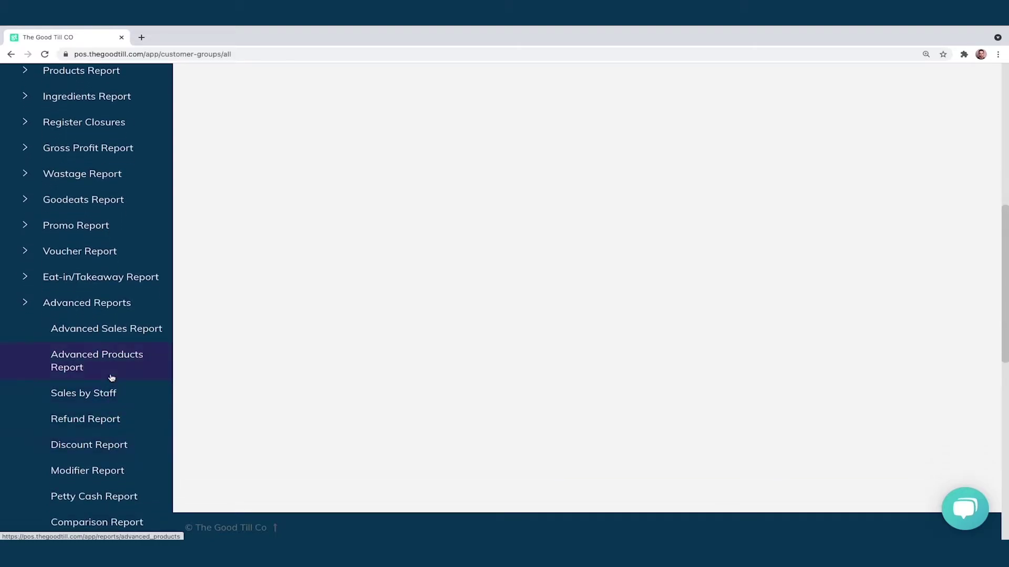
{"action": "scroll", "coordinate": [111, 377], "scroll_direction": "up", "scroll_amount": 2}
{"action": "scroll", "coordinate": [110, 377], "scroll_direction": "up", "scroll_amount": 2}
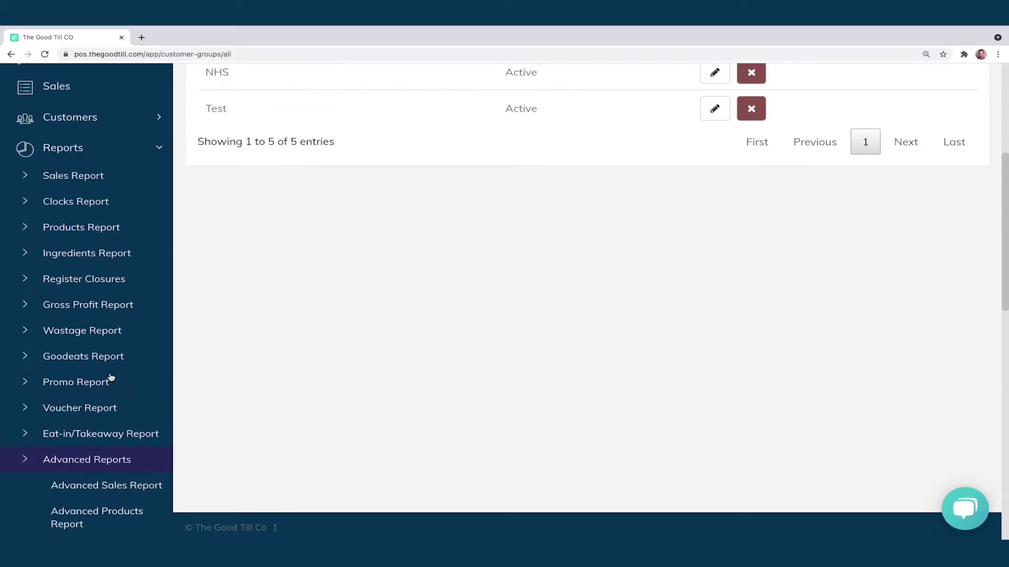
Step: Run the Sales Report for 18–24 July 2021, showing £342.83 net sales and £54.85 VAT
{"action": "left_click", "coordinate": [105, 182]}
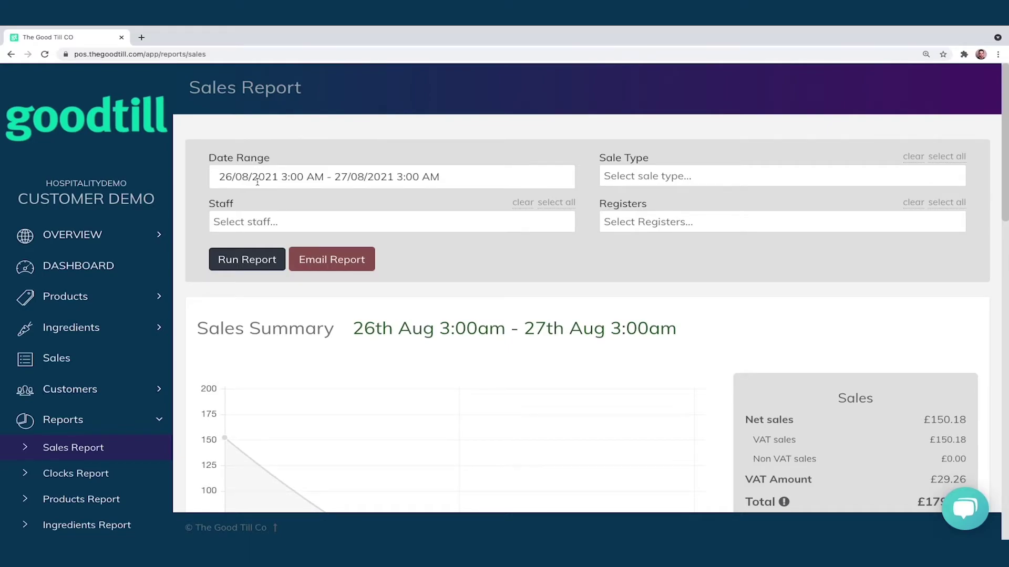
{"action": "left_click", "coordinate": [257, 178]}
{"action": "left_click", "coordinate": [233, 261]}
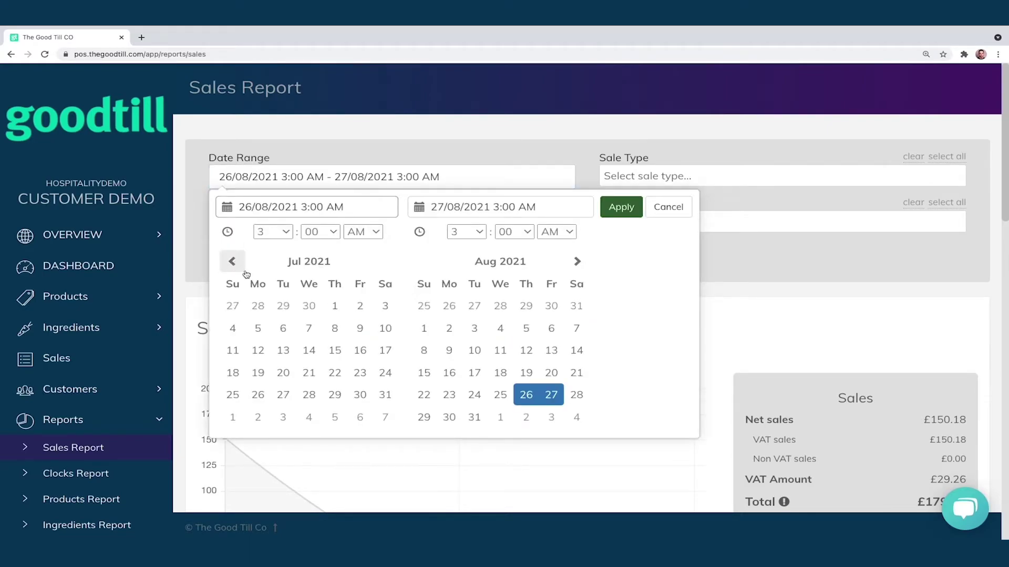
{"action": "left_click", "coordinate": [233, 373]}
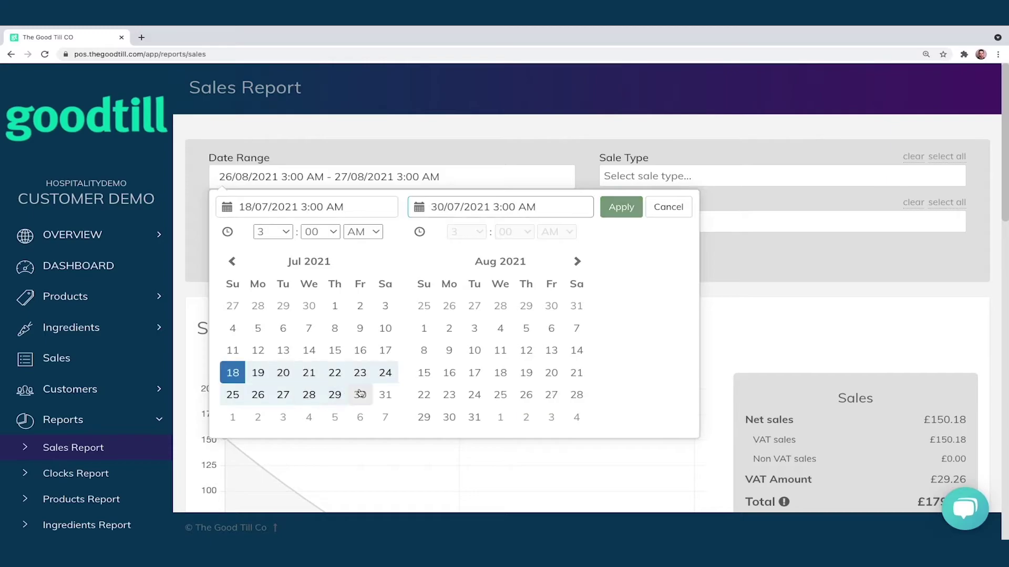
{"action": "left_click", "coordinate": [385, 373]}
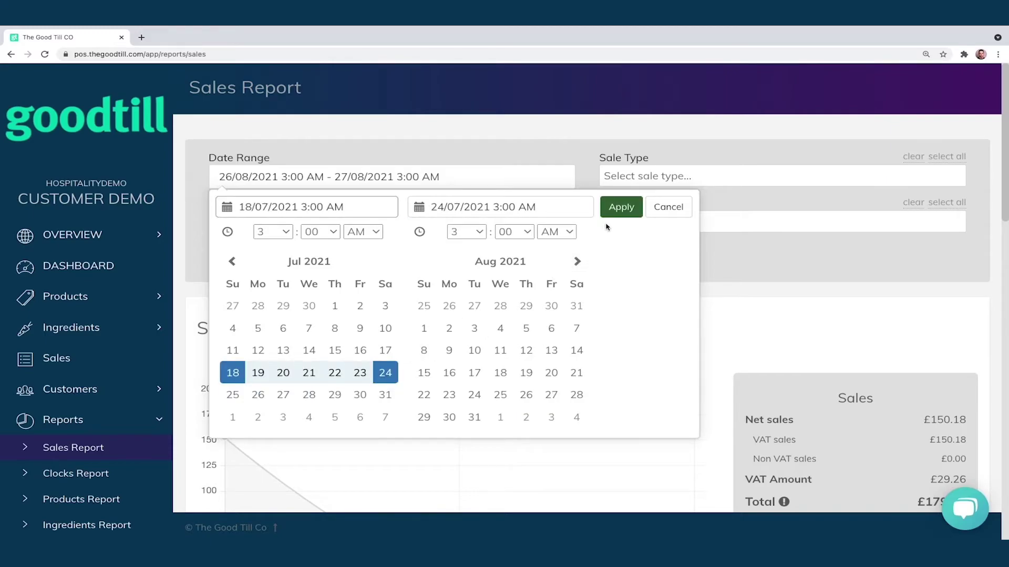
{"action": "left_click", "coordinate": [618, 213]}
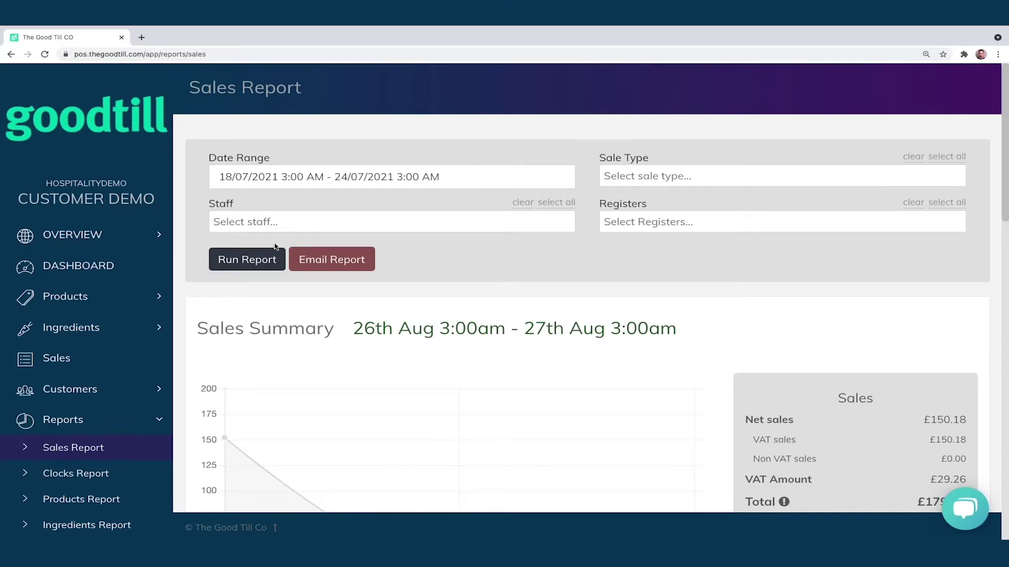
{"action": "left_click", "coordinate": [256, 258]}
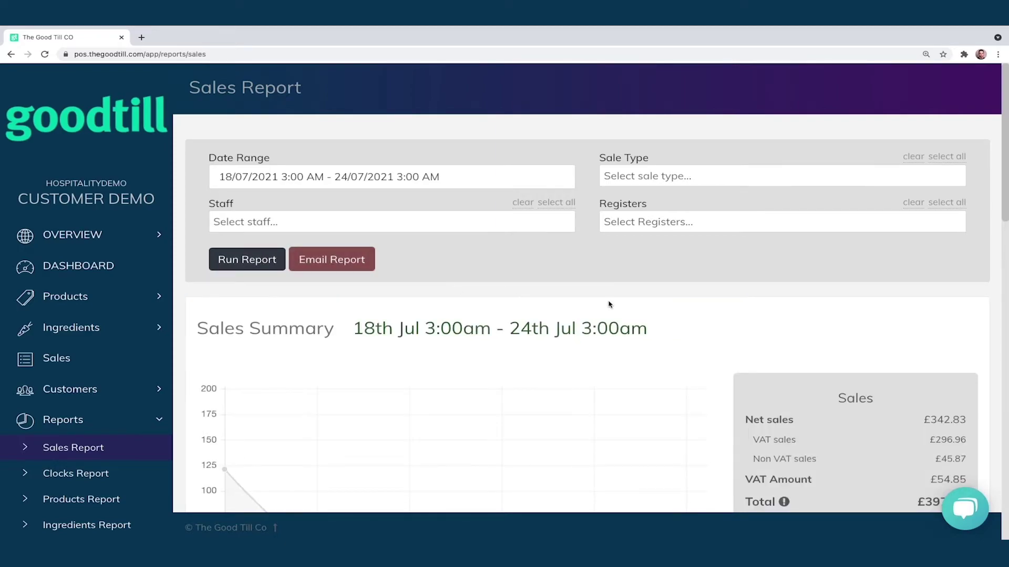
{"action": "scroll", "coordinate": [608, 303], "scroll_direction": "down", "scroll_amount": 1}
{"action": "scroll", "coordinate": [683, 289], "scroll_direction": "down", "scroll_amount": 1}
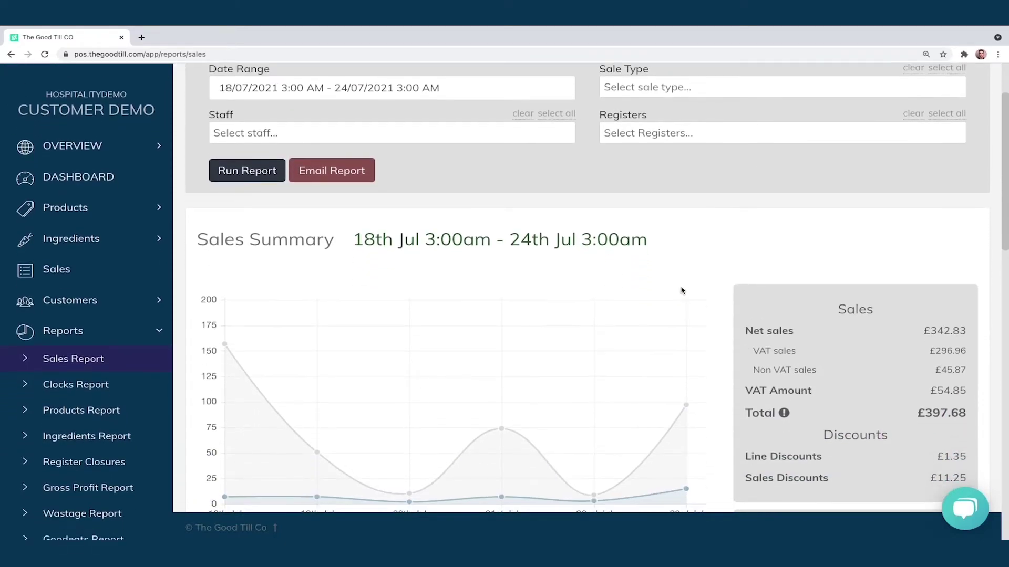
{"action": "scroll", "coordinate": [740, 273], "scroll_direction": "down", "scroll_amount": 1}
{"action": "scroll", "coordinate": [720, 274], "scroll_direction": "down", "scroll_amount": 1}
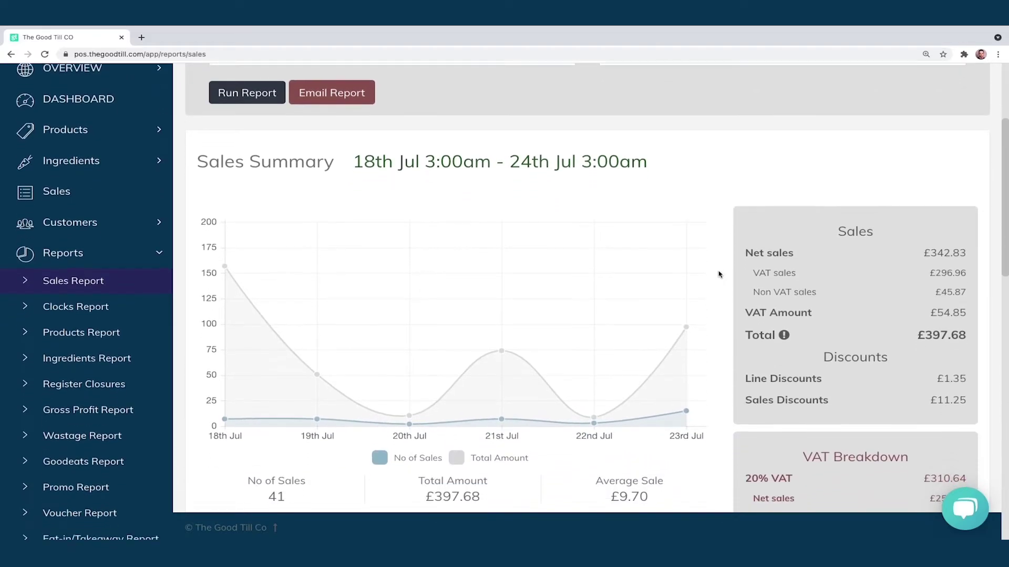
{"action": "mouse_move", "coordinate": [491, 291]}
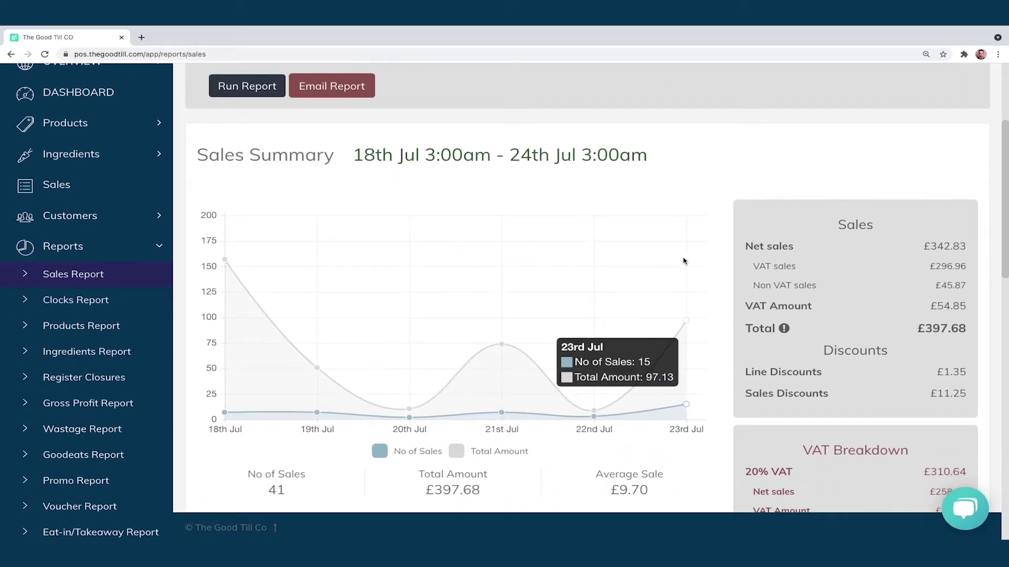
{"action": "scroll", "coordinate": [831, 273], "scroll_direction": "down", "scroll_amount": 1}
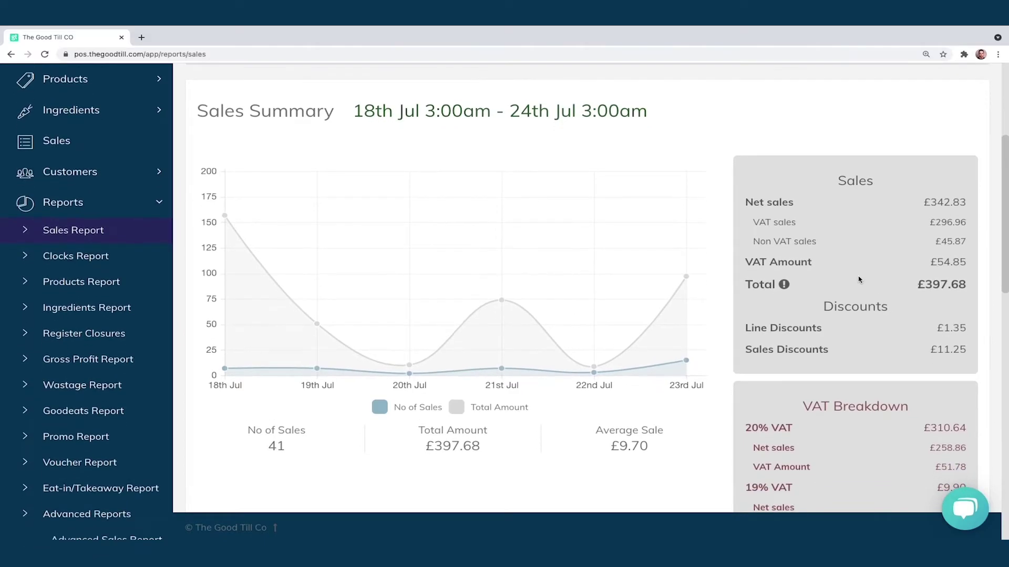
{"action": "scroll", "coordinate": [860, 279], "scroll_direction": "down", "scroll_amount": 3}
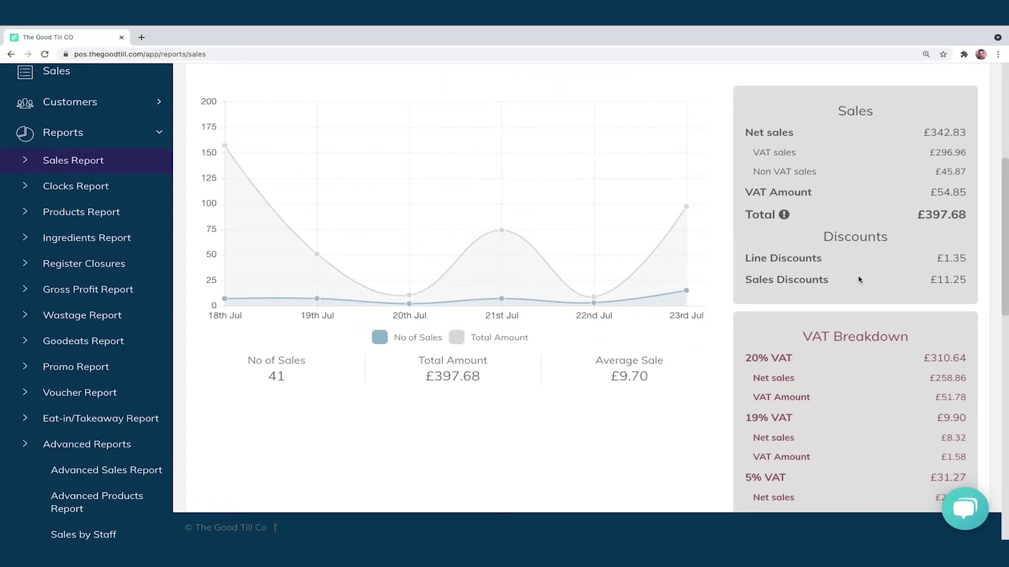
{"action": "scroll", "coordinate": [859, 280], "scroll_direction": "down", "scroll_amount": 3}
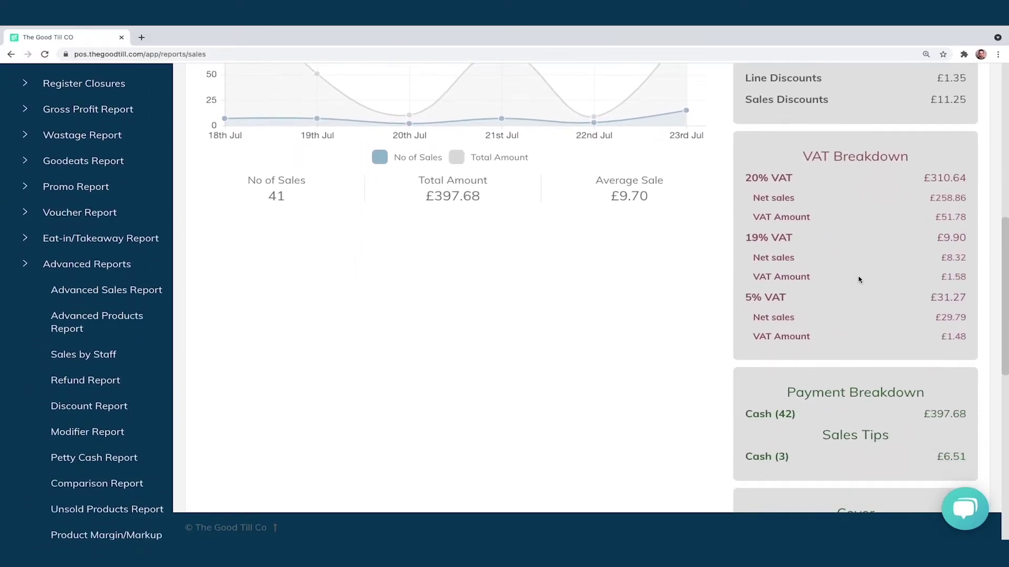
{"action": "scroll", "coordinate": [860, 280], "scroll_direction": "down", "scroll_amount": 3}
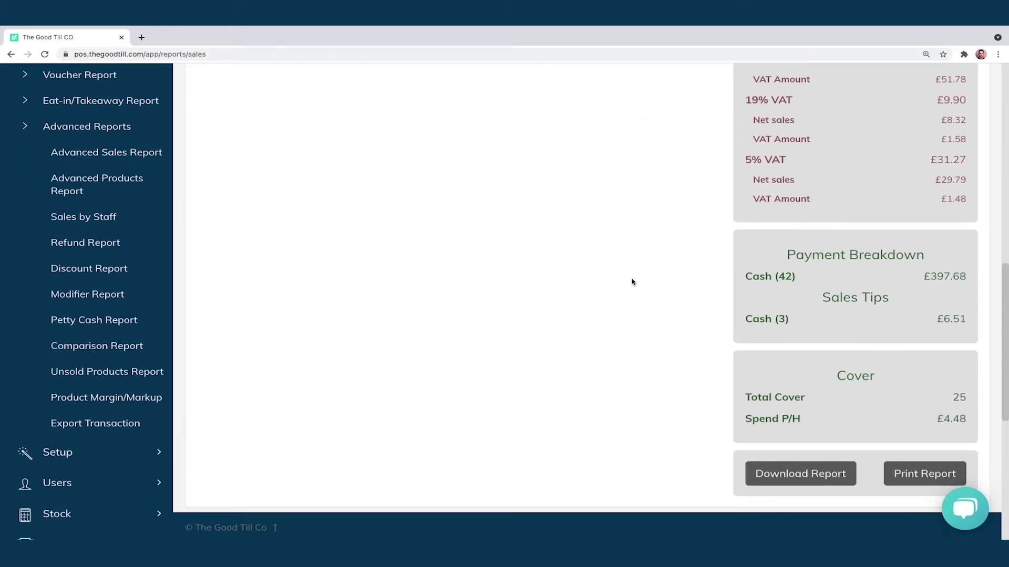
{"action": "scroll", "coordinate": [632, 282], "scroll_direction": "up", "scroll_amount": 10}
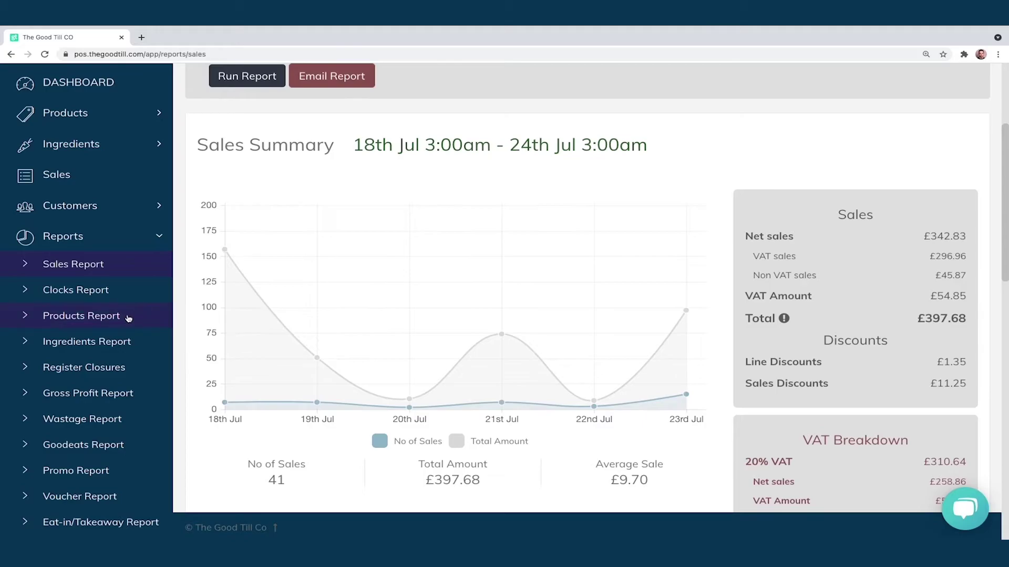
Step: Run the Products Report for 1–14 August 2021
{"action": "left_click", "coordinate": [121, 317]}
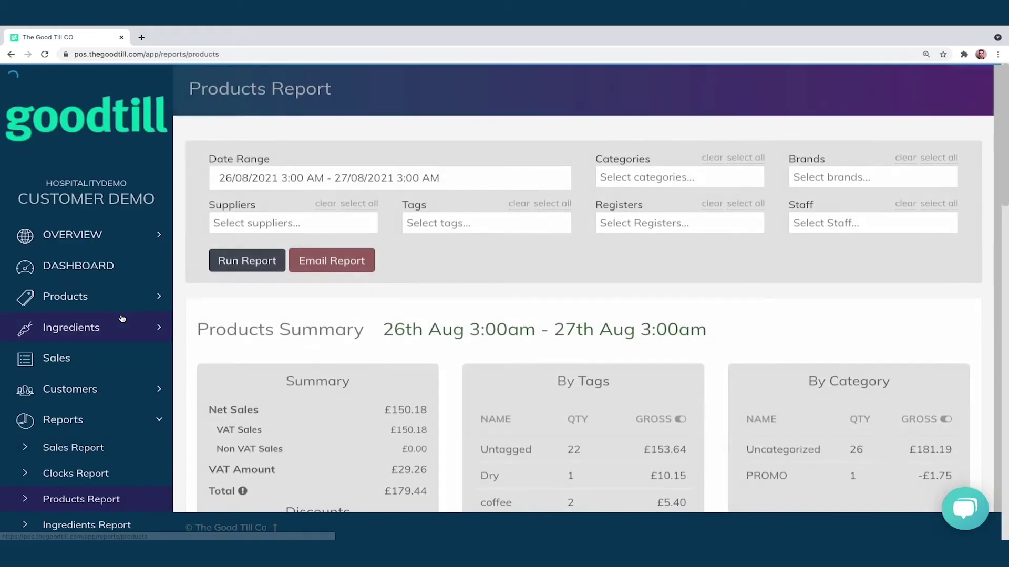
{"action": "left_click", "coordinate": [280, 179]}
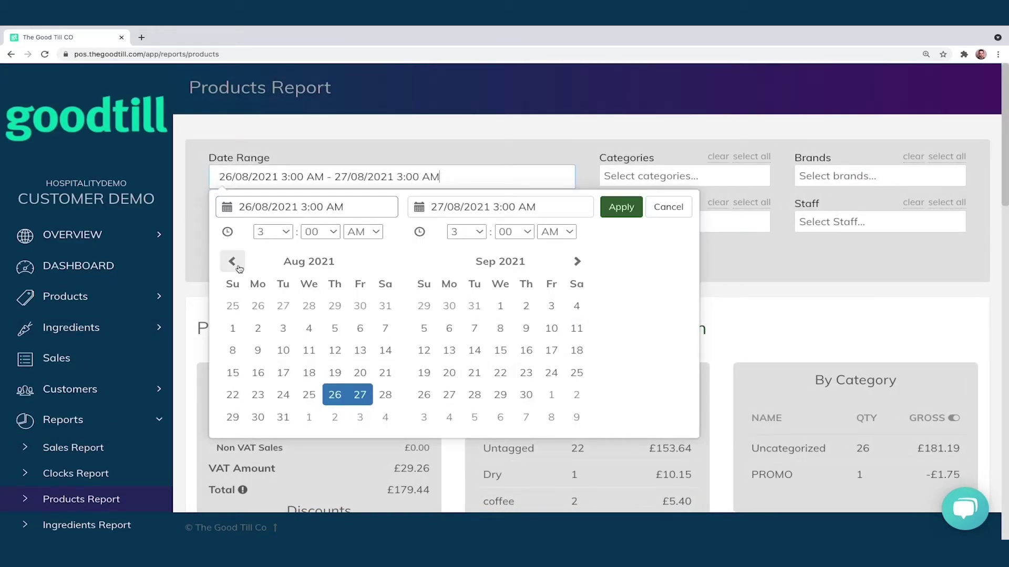
{"action": "left_click", "coordinate": [232, 328]}
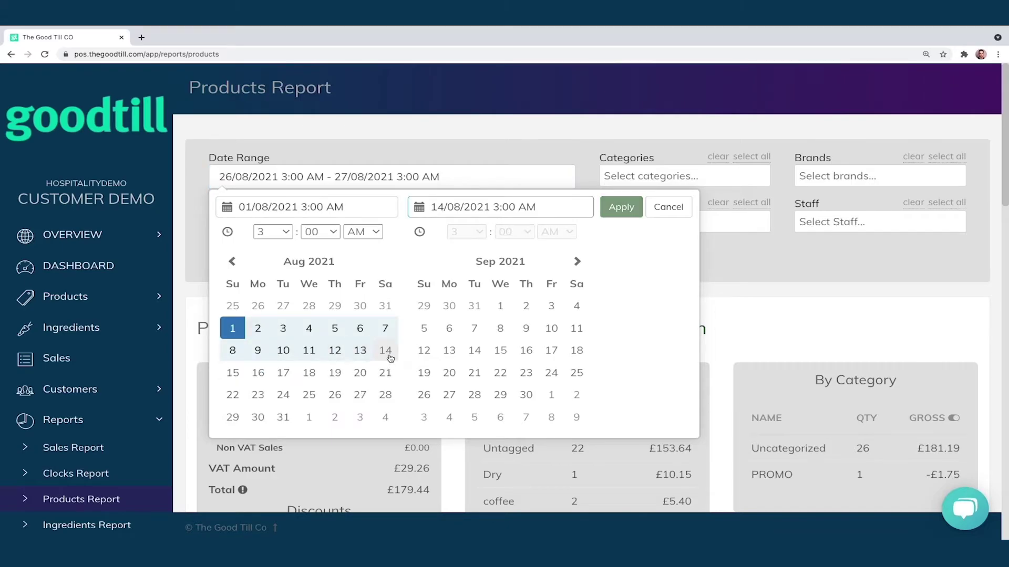
{"action": "left_click", "coordinate": [385, 351]}
{"action": "left_click", "coordinate": [620, 208]}
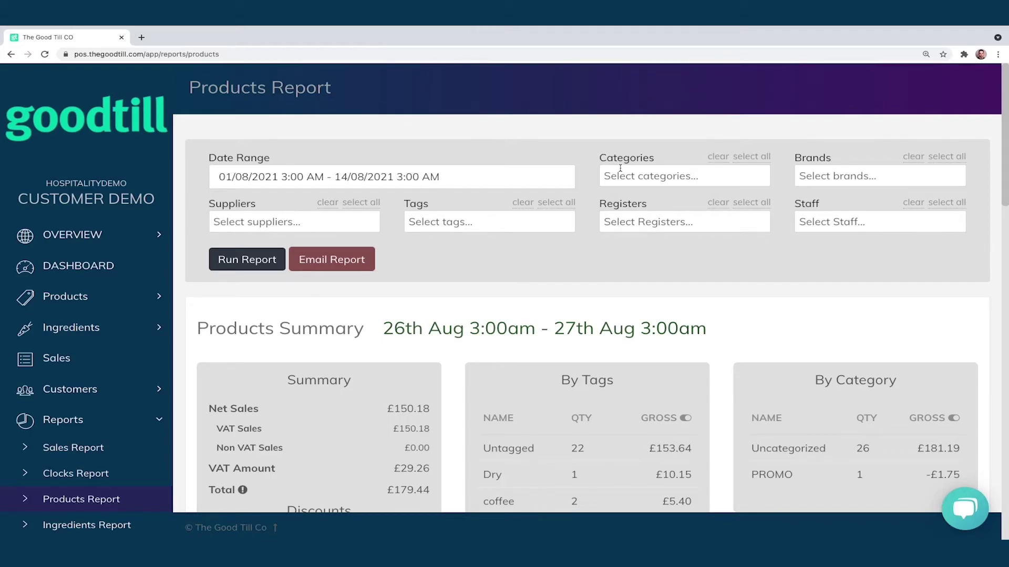
{"action": "left_click", "coordinate": [266, 260]}
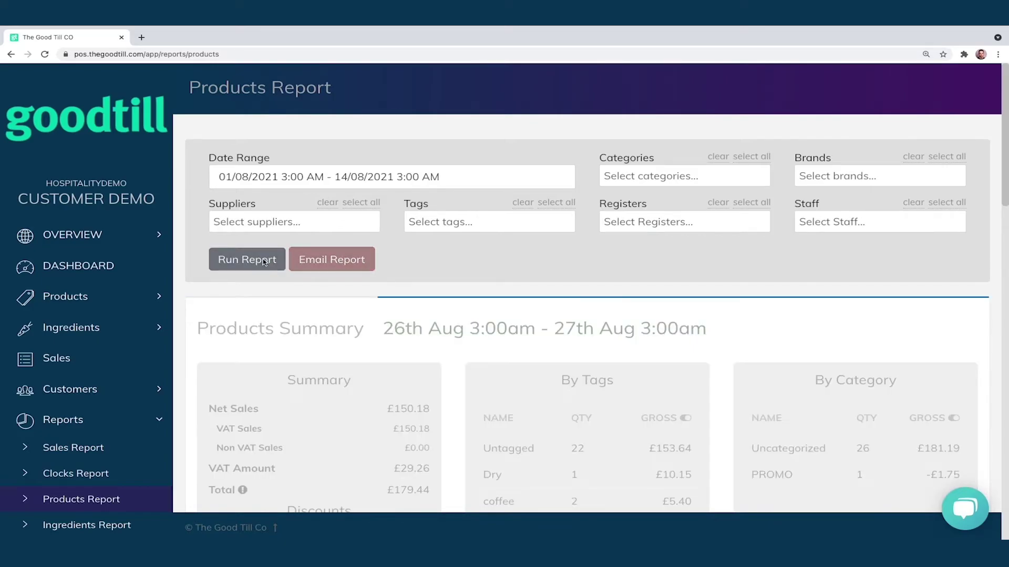
Step: Sort the Products Report by quantity descending, with Flat White (10) and Large Cappuccino (7) on top
{"action": "scroll", "coordinate": [603, 285], "scroll_direction": "down", "scroll_amount": 1}
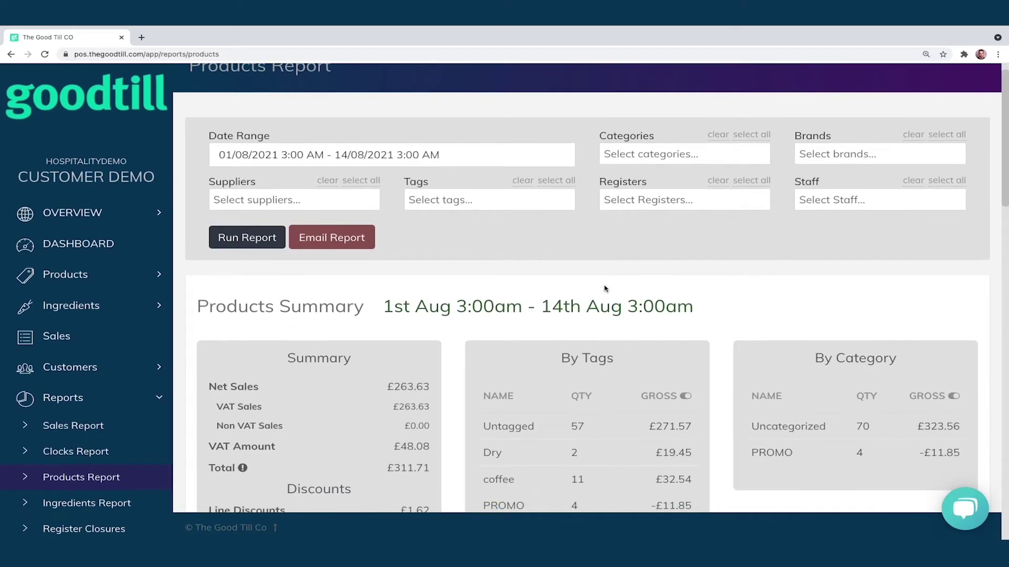
{"action": "scroll", "coordinate": [692, 286], "scroll_direction": "down", "scroll_amount": 1}
{"action": "scroll", "coordinate": [747, 290], "scroll_direction": "down", "scroll_amount": 3}
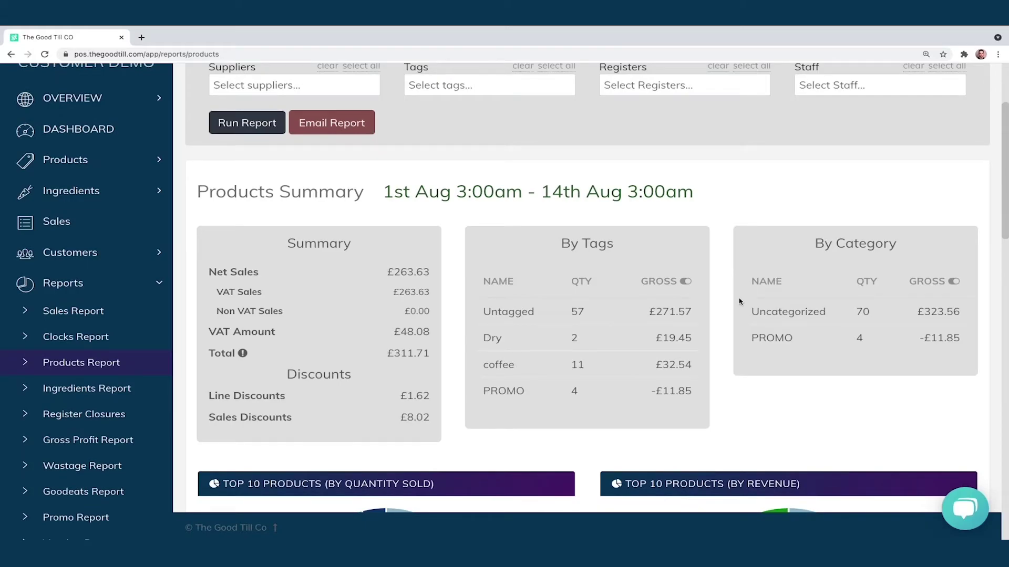
{"action": "scroll", "coordinate": [738, 301], "scroll_direction": "down", "scroll_amount": 3}
{"action": "scroll", "coordinate": [702, 319], "scroll_direction": "down", "scroll_amount": 3}
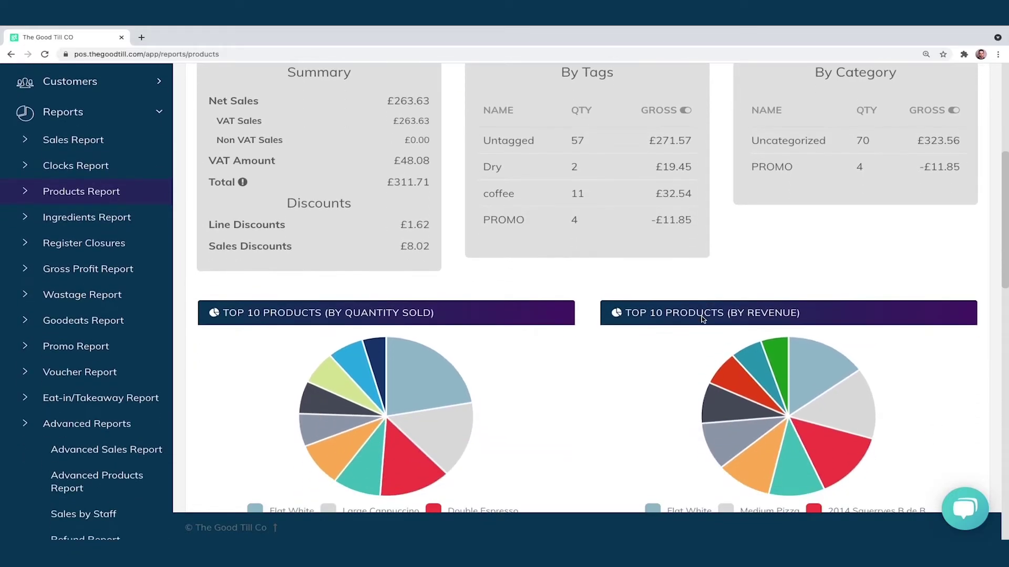
{"action": "scroll", "coordinate": [603, 339], "scroll_direction": "down", "scroll_amount": 1}
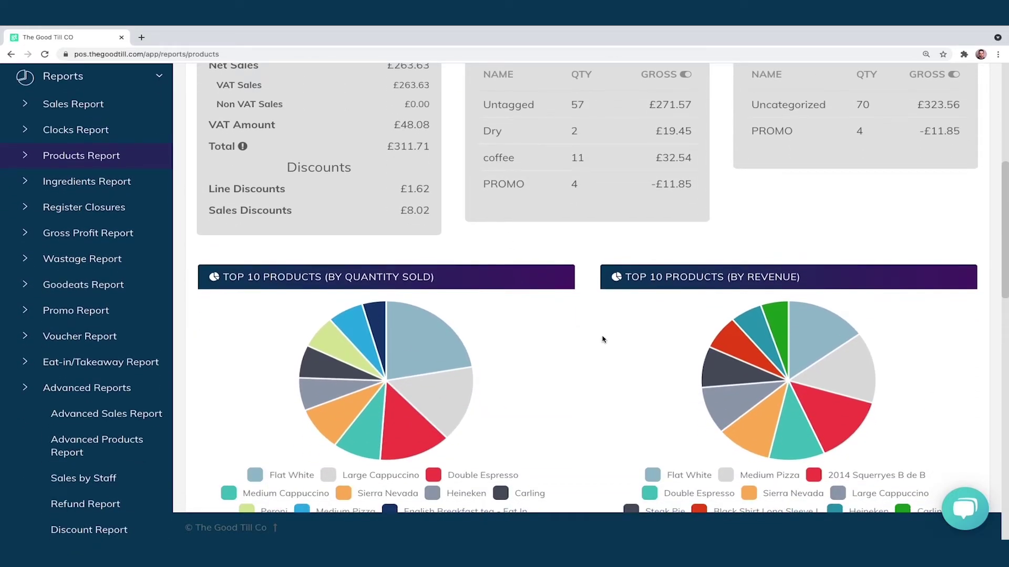
{"action": "scroll", "coordinate": [591, 341], "scroll_direction": "down", "scroll_amount": 4}
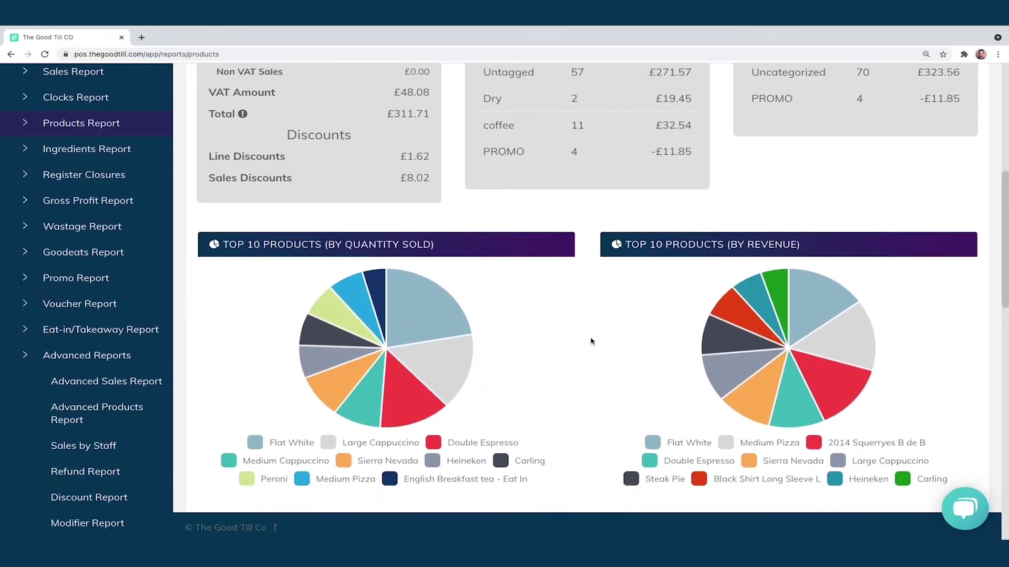
{"action": "scroll", "coordinate": [590, 342], "scroll_direction": "down", "scroll_amount": 7}
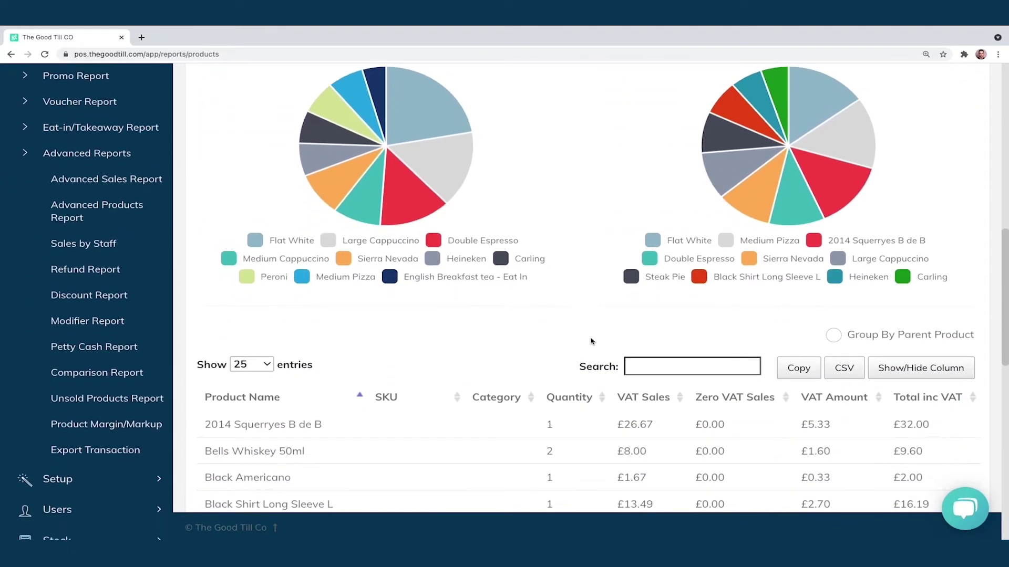
{"action": "scroll", "coordinate": [597, 297], "scroll_direction": "down", "scroll_amount": 4}
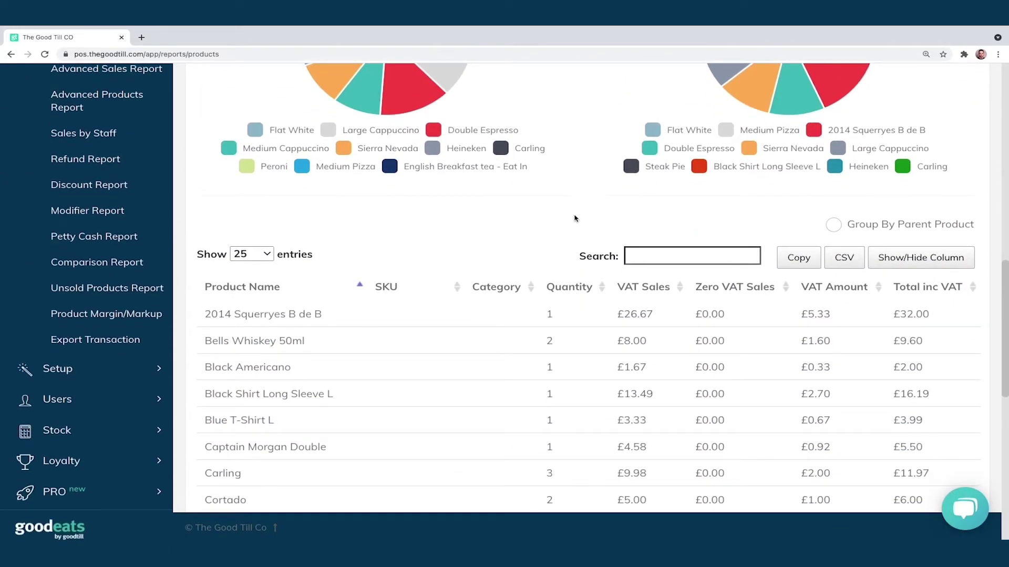
{"action": "scroll", "coordinate": [575, 218], "scroll_direction": "down", "scroll_amount": 1}
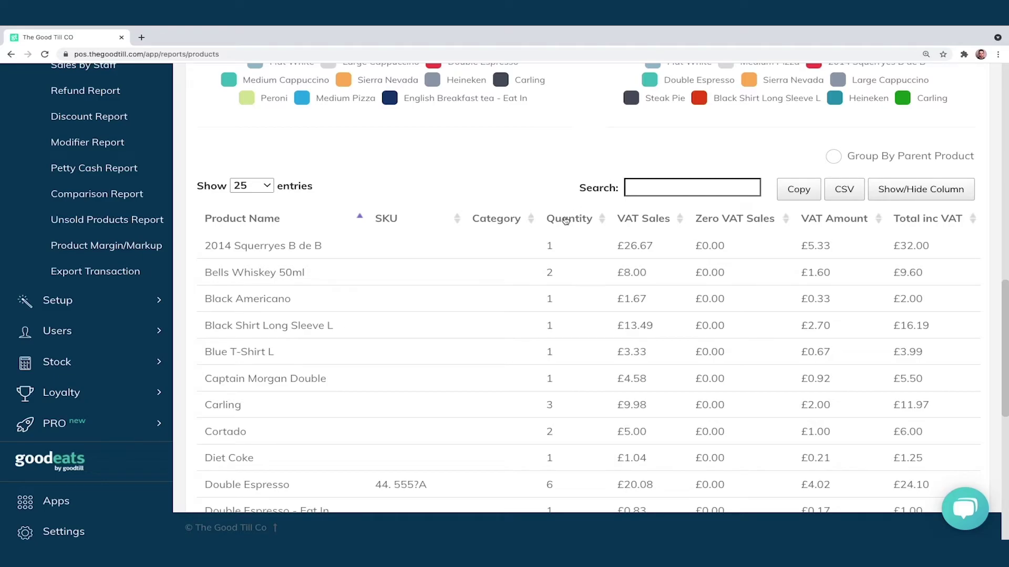
{"action": "left_click", "coordinate": [566, 219]}
{"action": "left_click", "coordinate": [565, 220]}
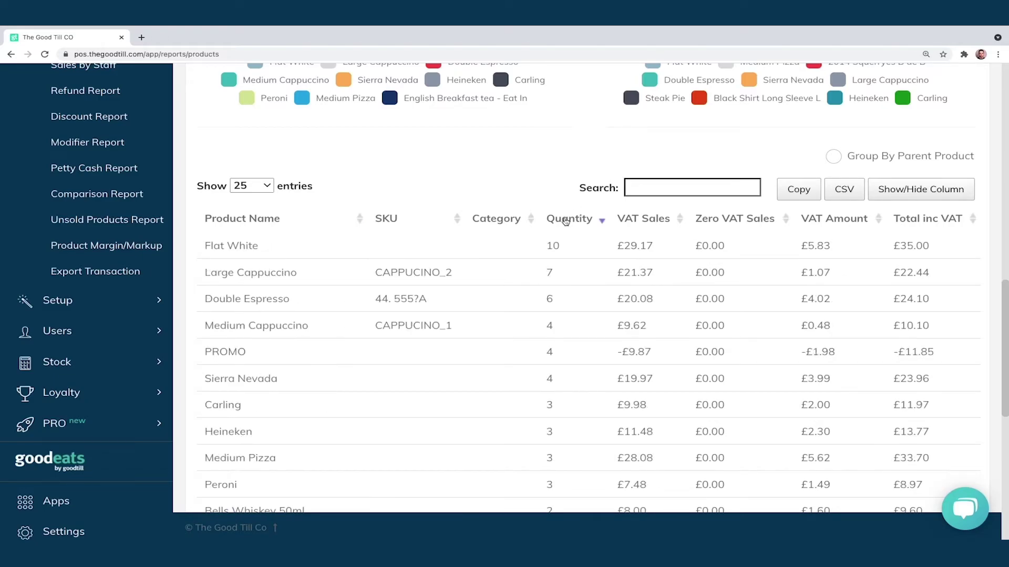
{"action": "scroll", "coordinate": [575, 179], "scroll_direction": "down", "scroll_amount": 1}
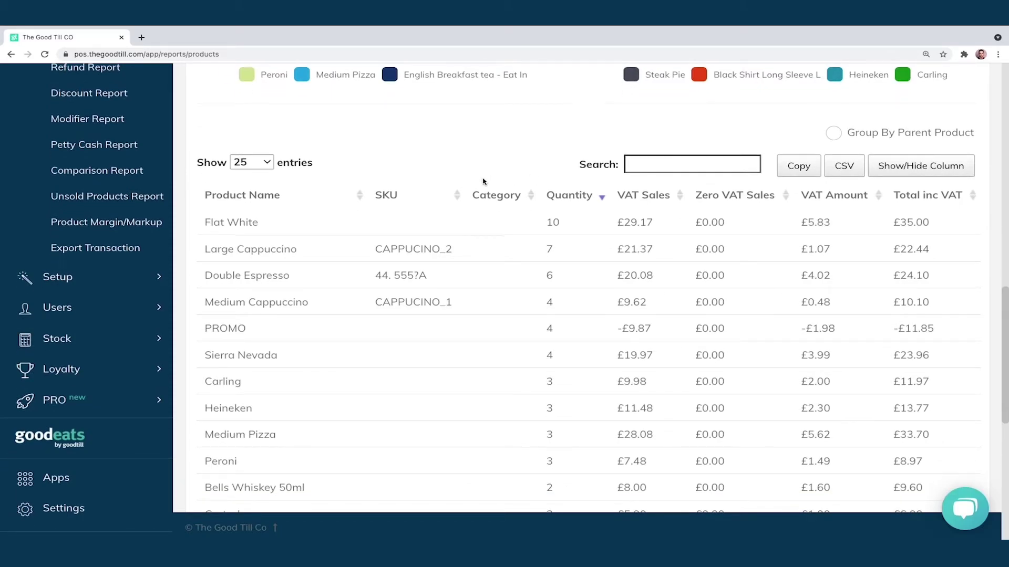
{"action": "scroll", "coordinate": [482, 183], "scroll_direction": "up", "scroll_amount": 2}
{"action": "scroll", "coordinate": [483, 181], "scroll_direction": "up", "scroll_amount": 5}
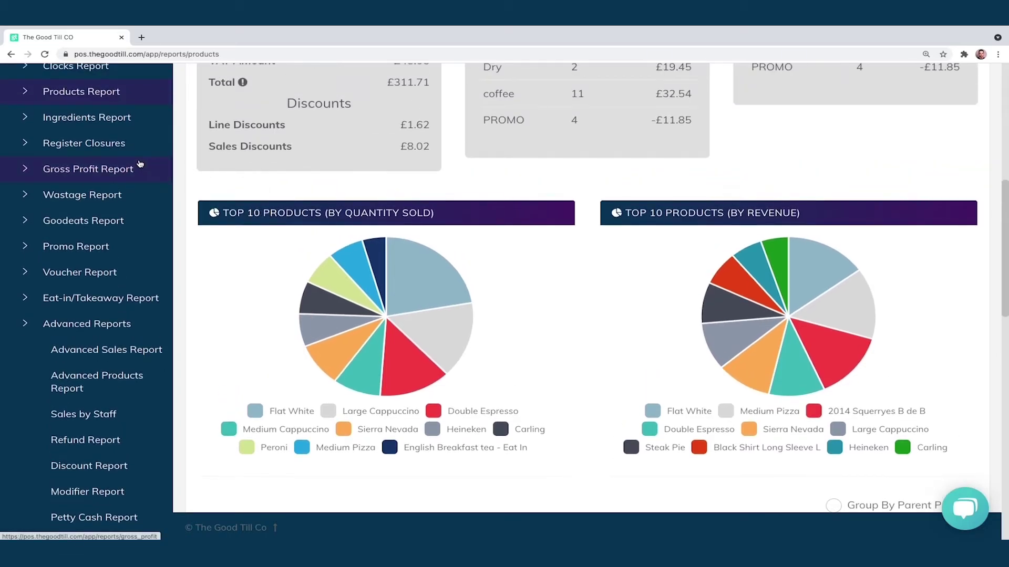
{"action": "scroll", "coordinate": [126, 168], "scroll_direction": "up", "scroll_amount": 1}
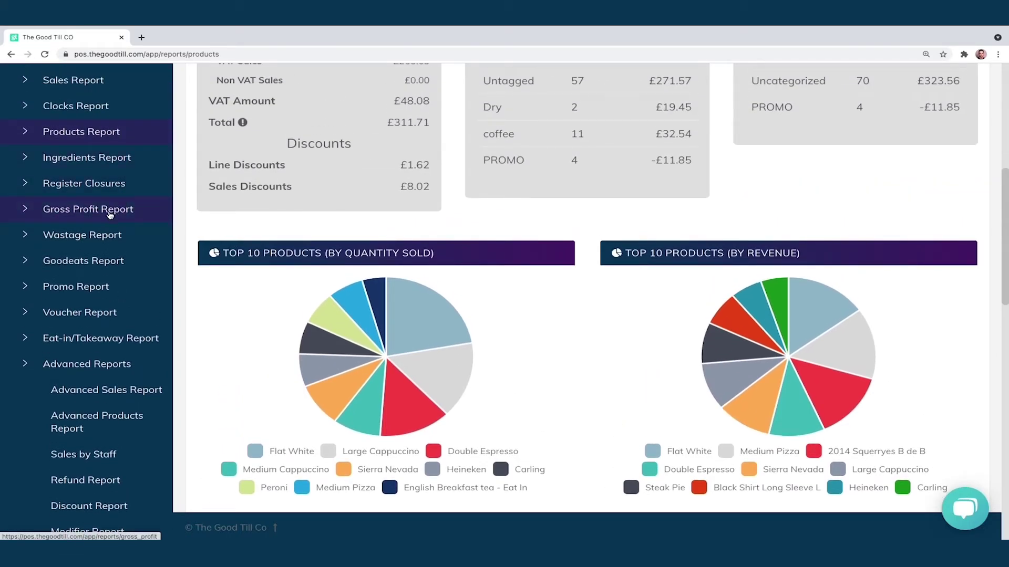
Step: Run the Gross Profit Report for 1–27 August 2021, showing £603.21 gross profit
{"action": "left_click", "coordinate": [110, 215]}
{"action": "left_click", "coordinate": [264, 177]}
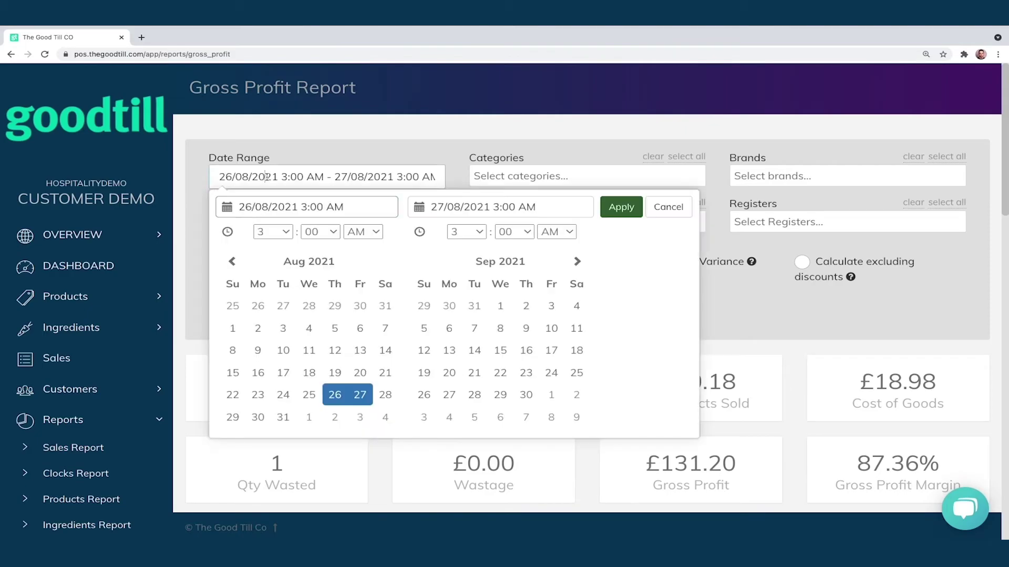
{"action": "left_click", "coordinate": [232, 328]}
{"action": "left_click", "coordinate": [360, 395]}
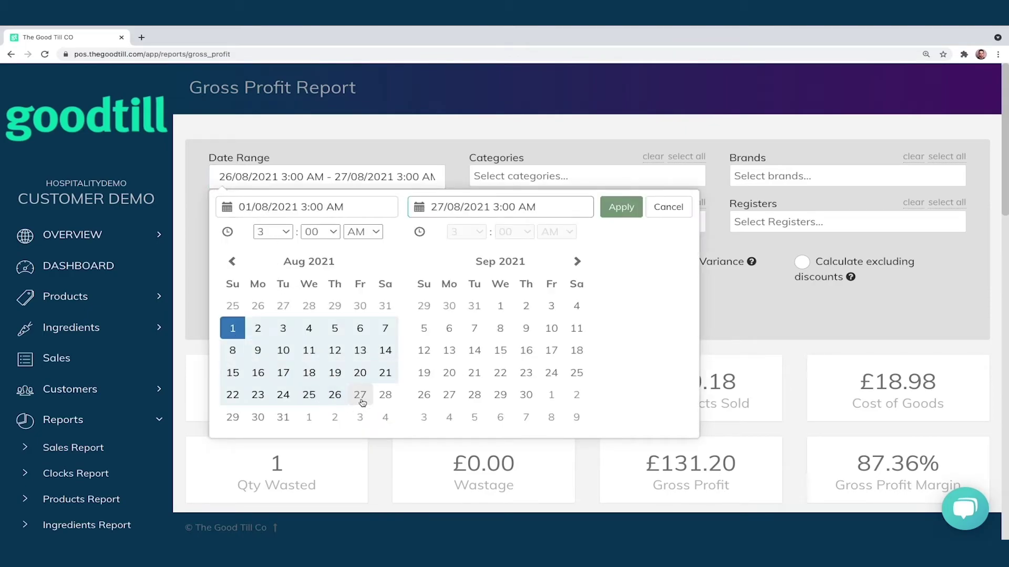
{"action": "left_click", "coordinate": [627, 211]}
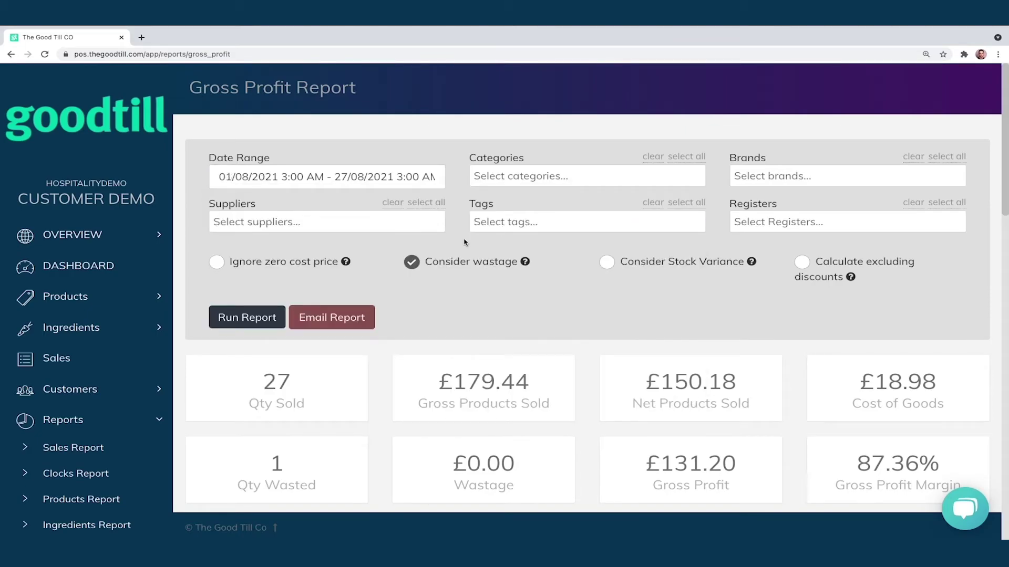
{"action": "left_click", "coordinate": [258, 320]}
Step: Sort the gross profit table by quantity sold descending, led by Flat White (32)
{"action": "scroll", "coordinate": [631, 282], "scroll_direction": "down", "scroll_amount": 2}
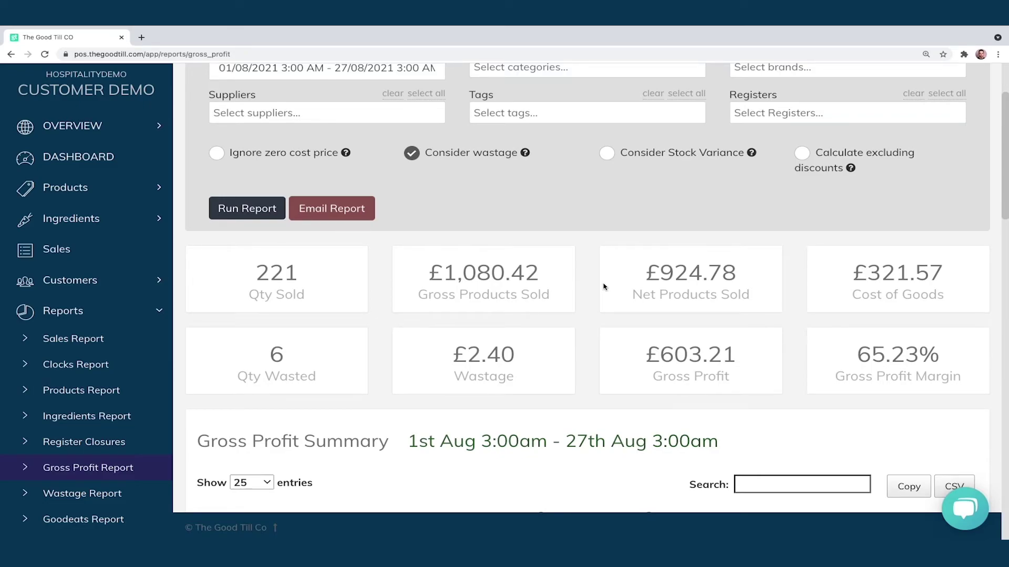
{"action": "scroll", "coordinate": [600, 289], "scroll_direction": "down", "scroll_amount": 2}
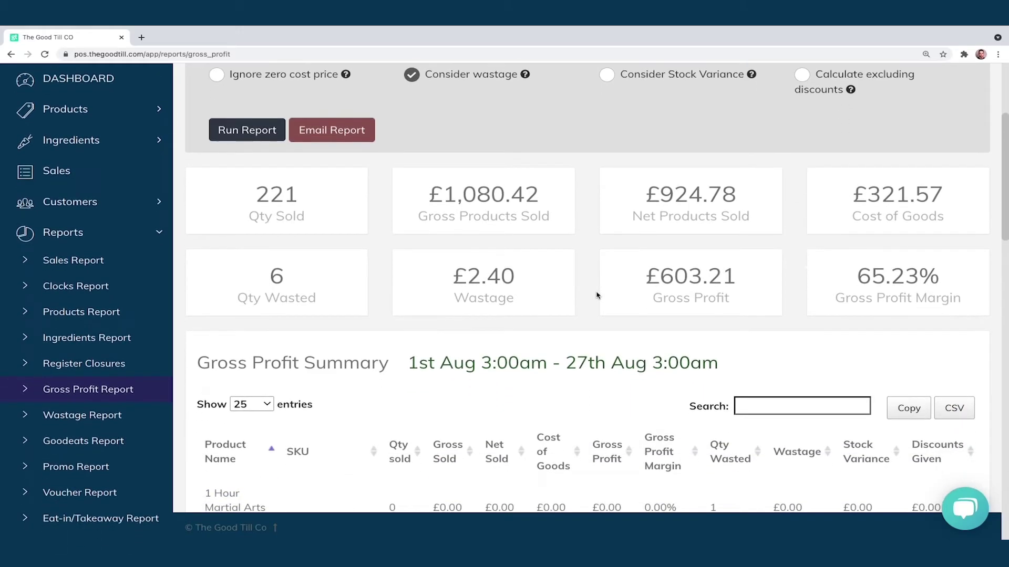
{"action": "scroll", "coordinate": [597, 295], "scroll_direction": "down", "scroll_amount": 1}
{"action": "scroll", "coordinate": [600, 263], "scroll_direction": "down", "scroll_amount": 3}
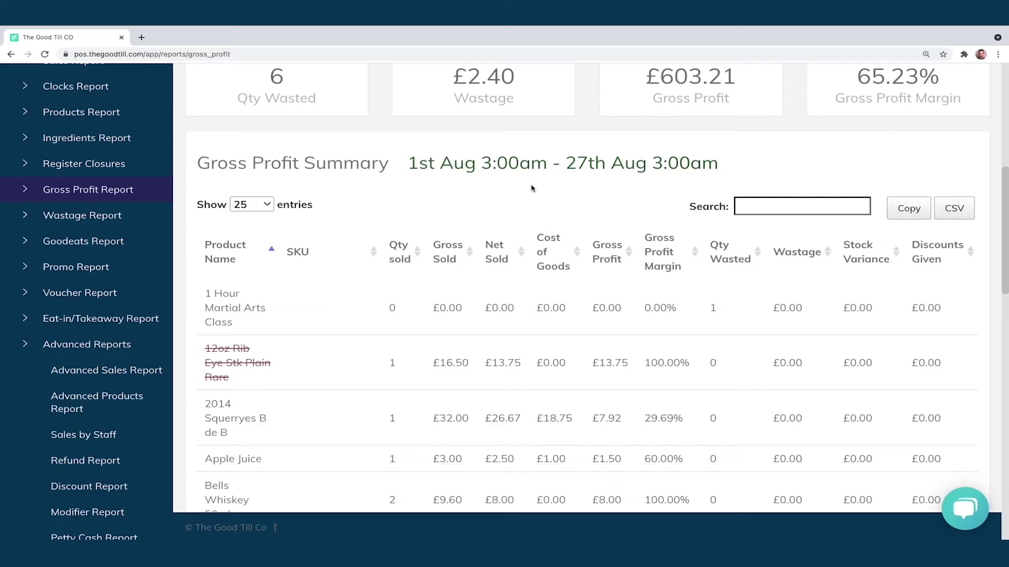
{"action": "left_click", "coordinate": [401, 258]}
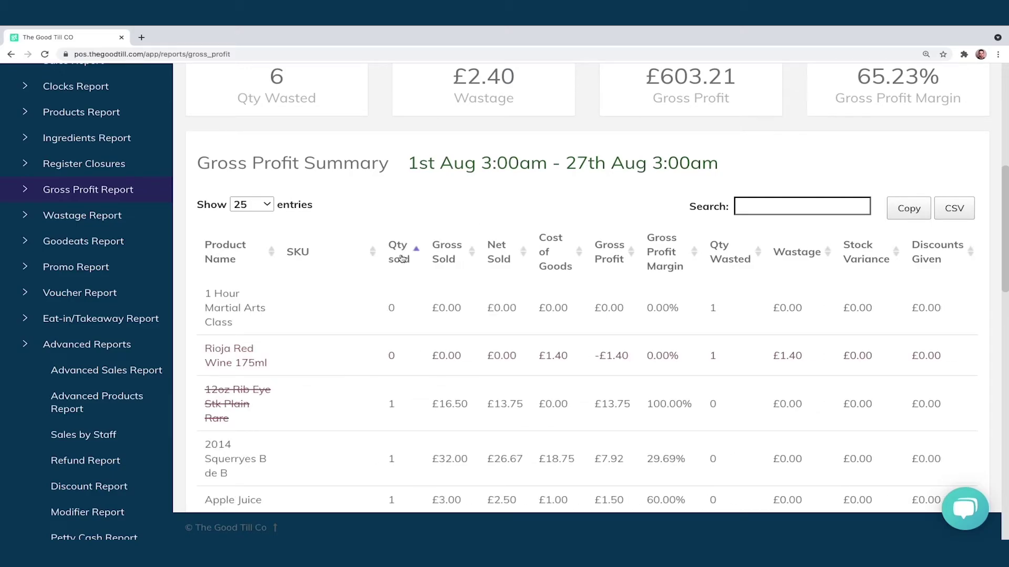
{"action": "left_click", "coordinate": [401, 258]}
{"action": "scroll", "coordinate": [495, 189], "scroll_direction": "down", "scroll_amount": 1}
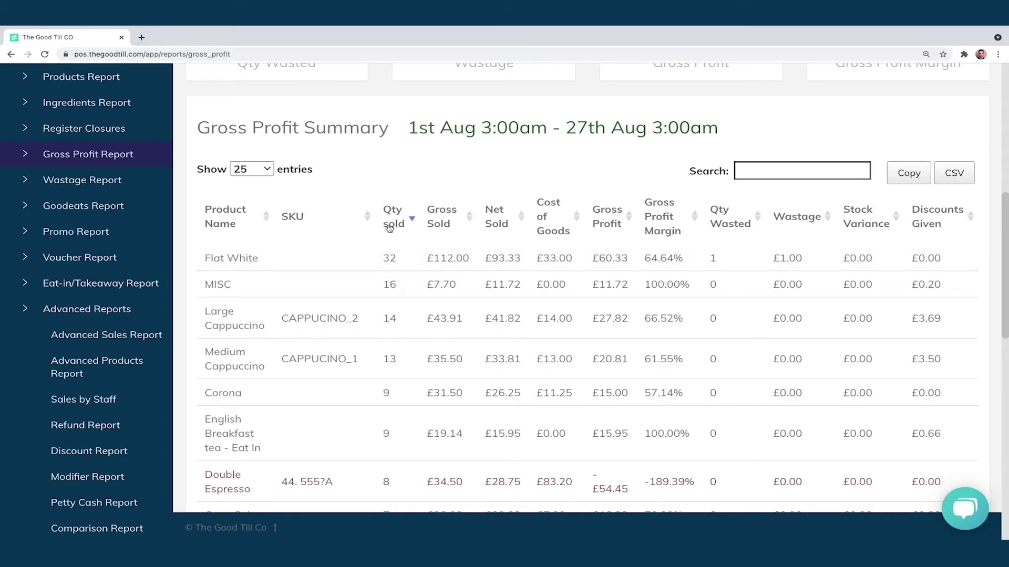
Step: Run the hourly Advanced Sales Report for 1 July–31 August 2021
{"action": "left_click", "coordinate": [95, 335]}
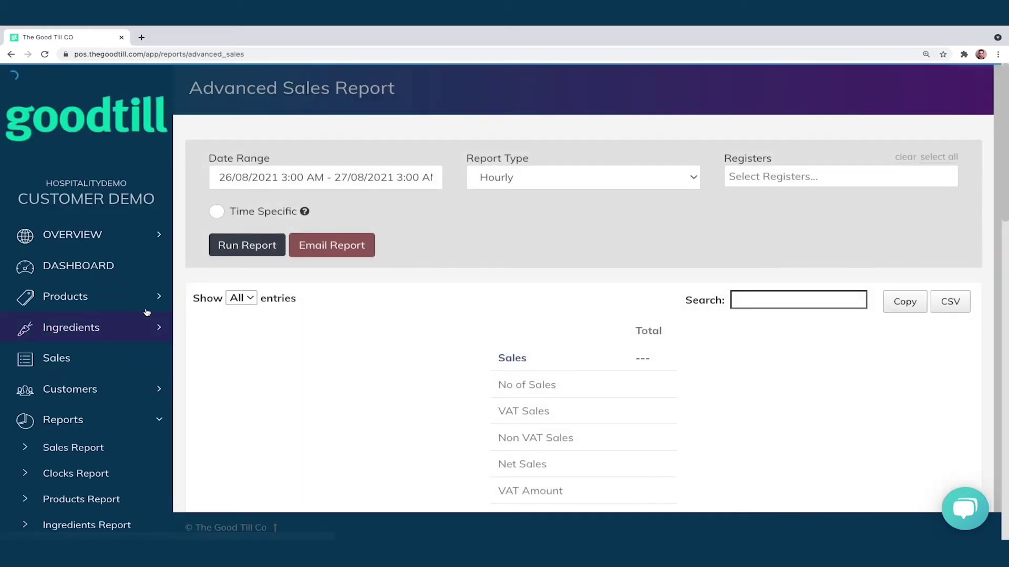
{"action": "left_click", "coordinate": [276, 178]}
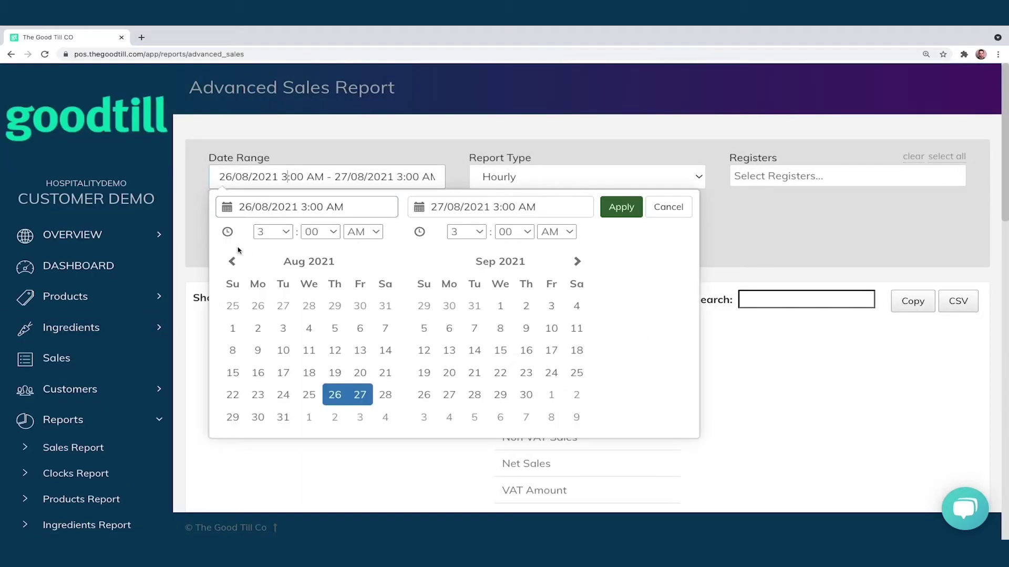
{"action": "left_click", "coordinate": [232, 261]}
{"action": "left_click", "coordinate": [335, 307]}
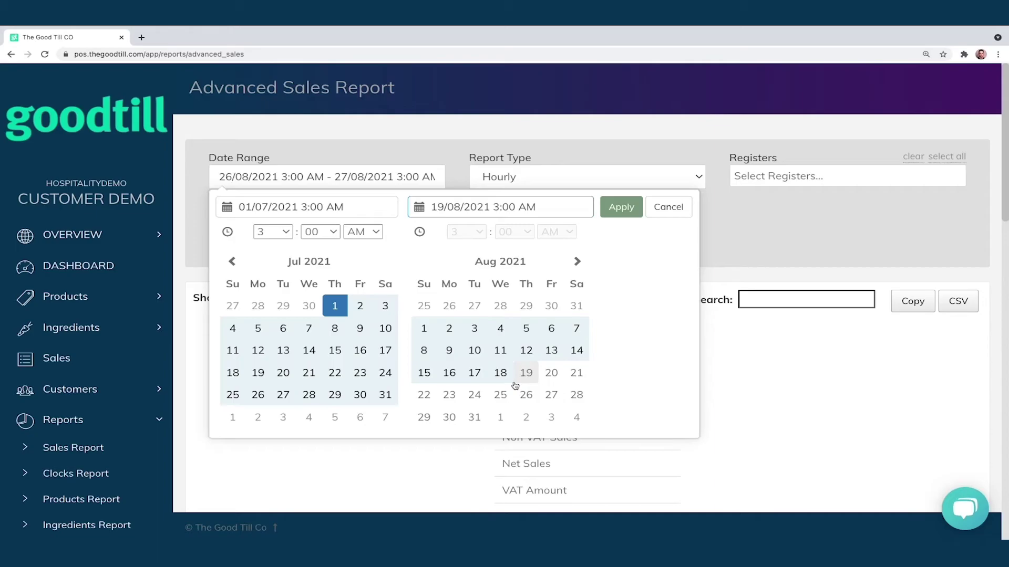
{"action": "left_click", "coordinate": [474, 417]}
{"action": "left_click", "coordinate": [618, 218]}
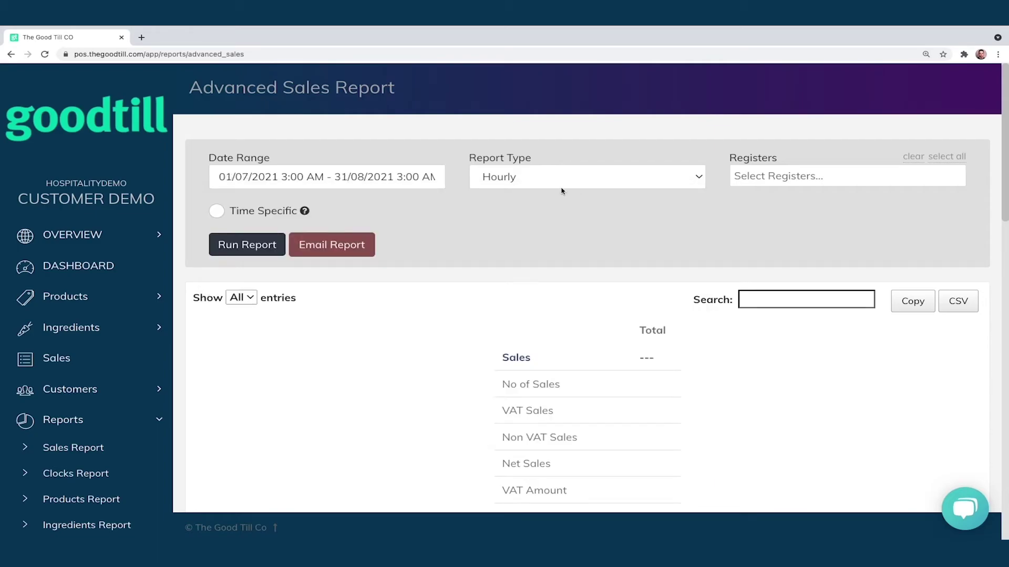
{"action": "left_click", "coordinate": [537, 181]}
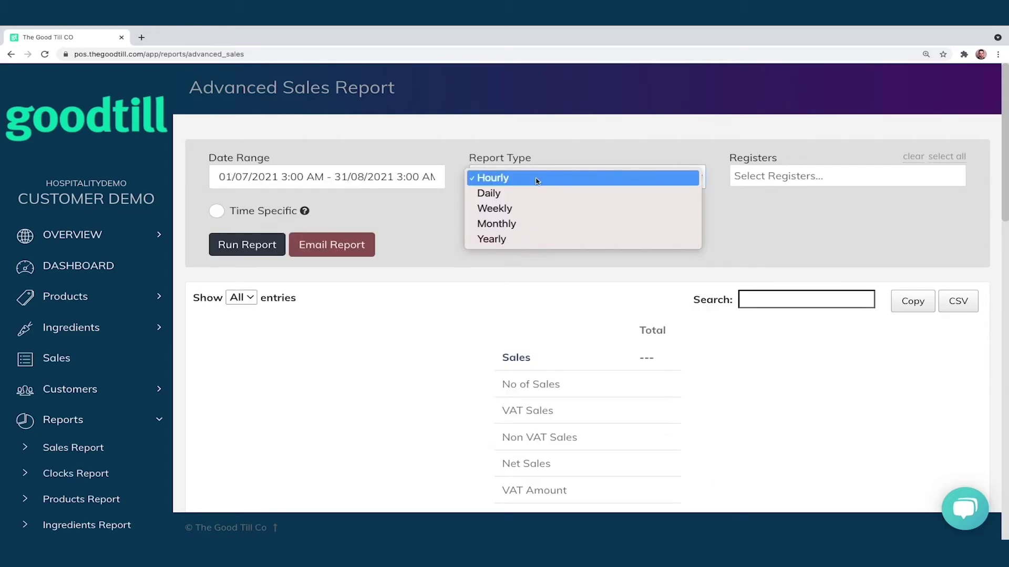
{"action": "left_click", "coordinate": [537, 181]}
{"action": "left_click", "coordinate": [252, 251]}
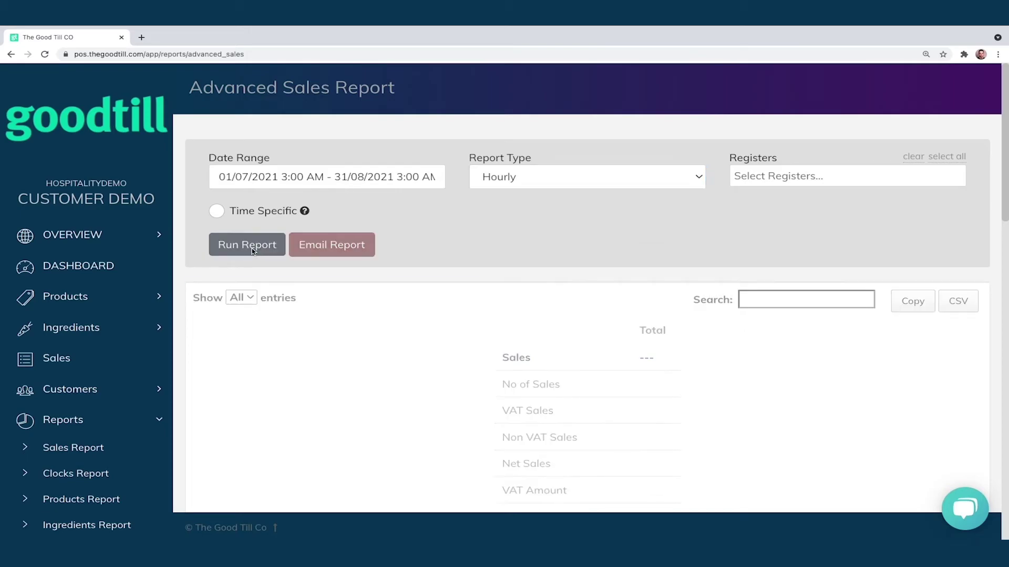
Step: Review the hourly table (11AM busiest at 38 sales) and show the browser bookmarks bar
{"action": "scroll", "coordinate": [685, 266], "scroll_direction": "down", "scroll_amount": 2}
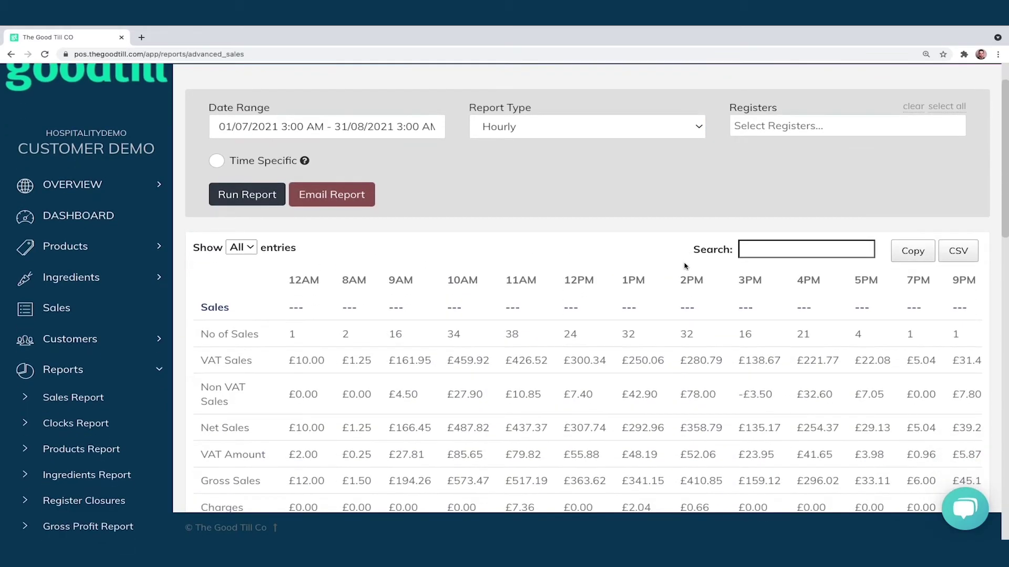
{"action": "scroll", "coordinate": [646, 257], "scroll_direction": "down", "scroll_amount": 2}
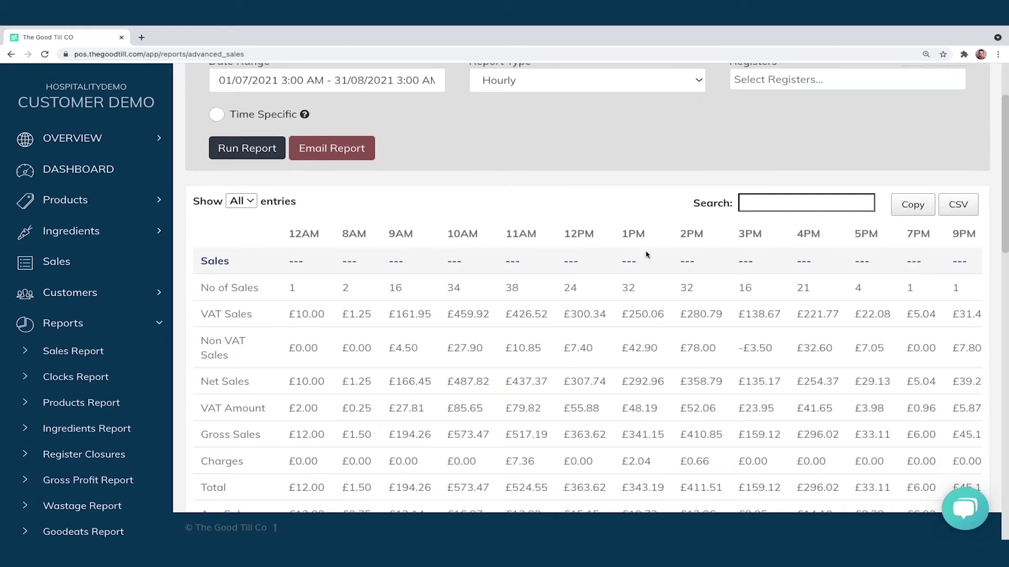
{"action": "scroll", "coordinate": [635, 188], "scroll_direction": "down", "scroll_amount": 1}
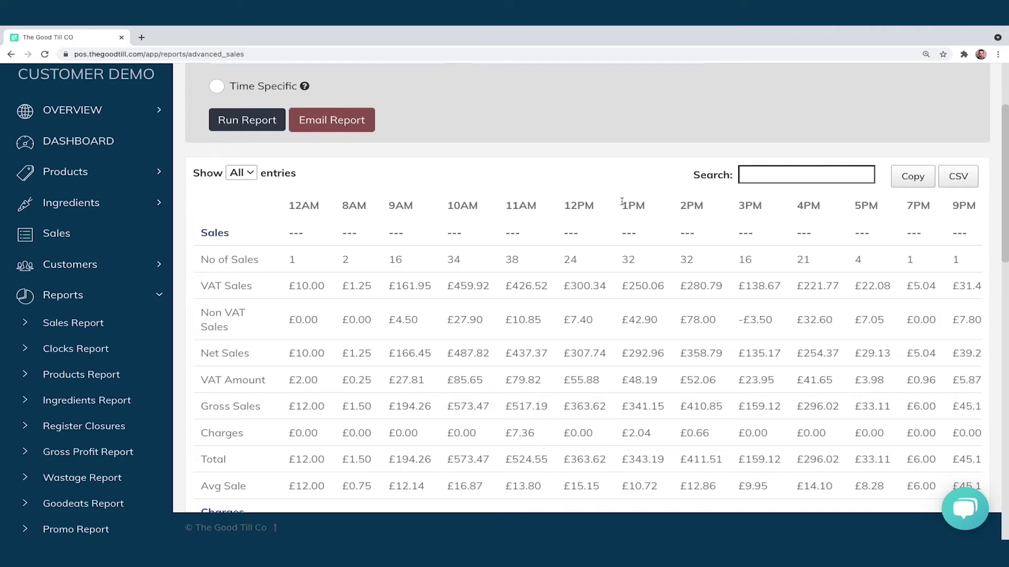
{"action": "scroll", "coordinate": [622, 202], "scroll_direction": "down", "scroll_amount": 1}
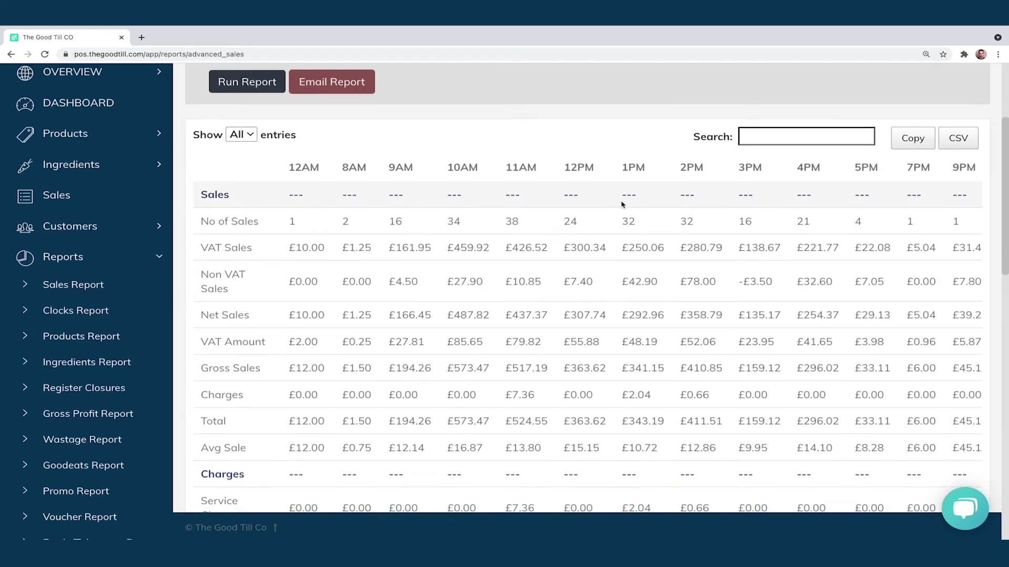
{"action": "scroll", "coordinate": [622, 205], "scroll_direction": "down", "scroll_amount": 2}
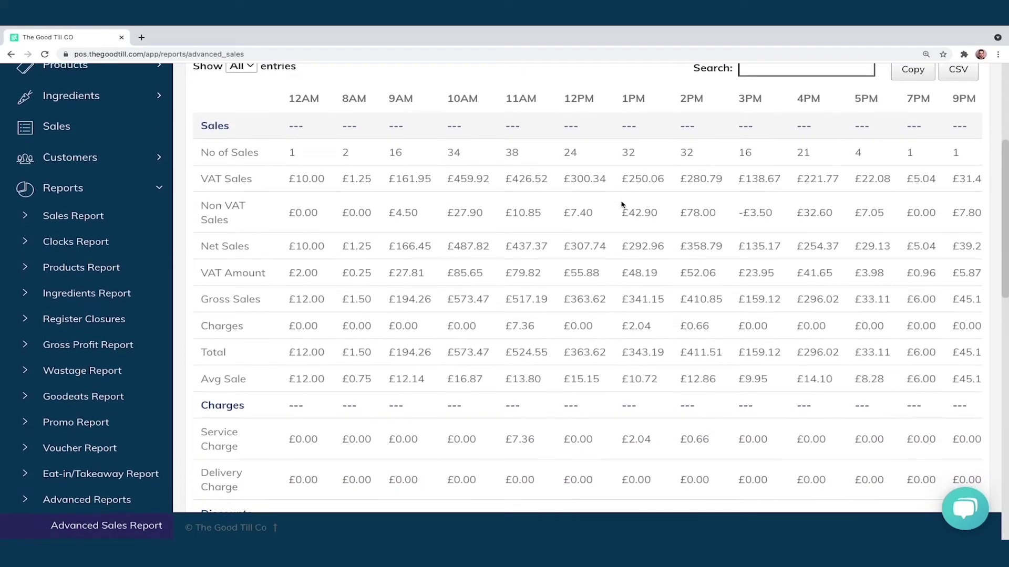
{"action": "key", "text": "ctrl+shift+b"}
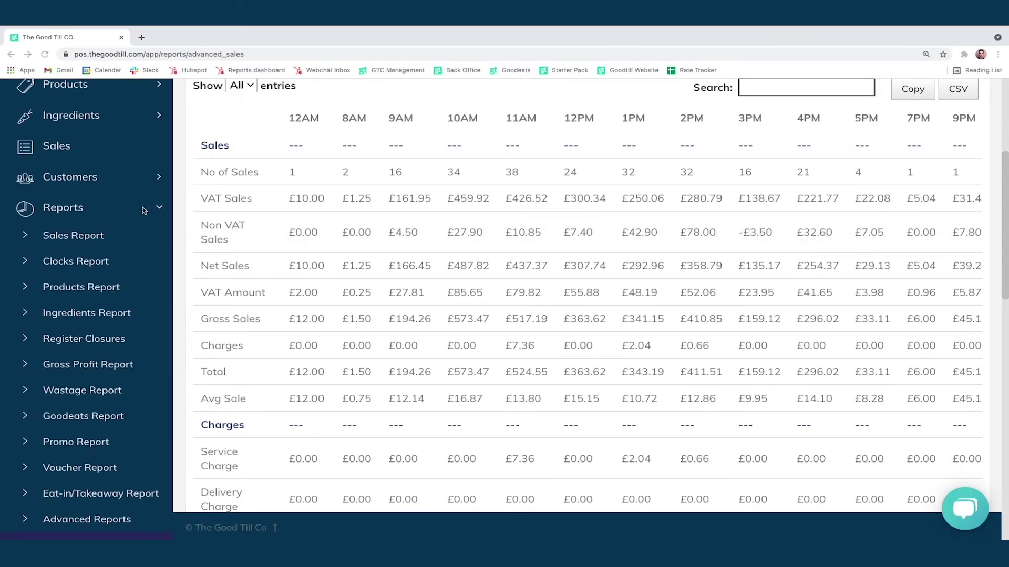
Step: Collapse Reports and view the Selling Layouts page under Setup
{"action": "left_click", "coordinate": [124, 211]}
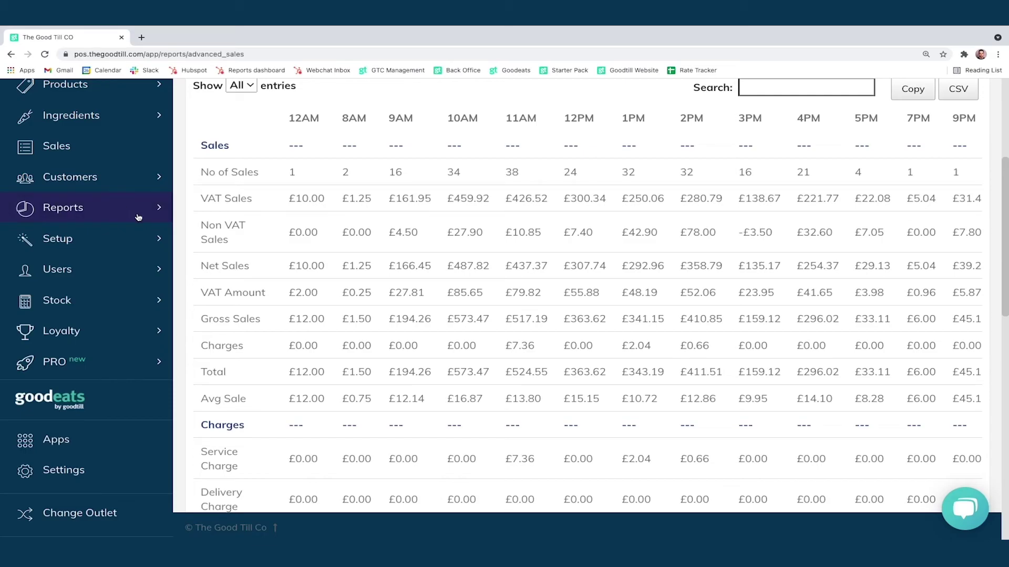
{"action": "left_click", "coordinate": [123, 238]}
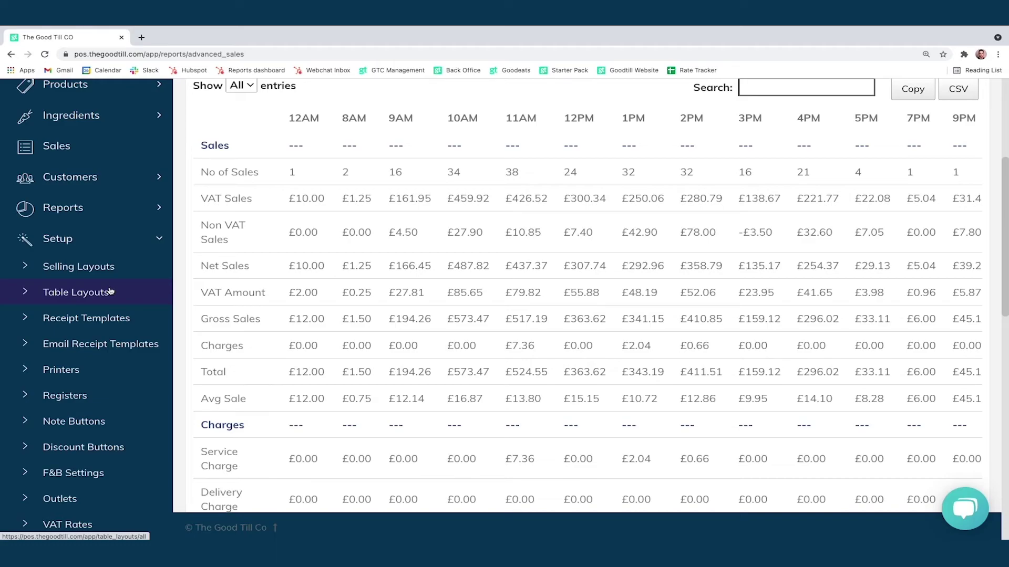
{"action": "left_click", "coordinate": [108, 268]}
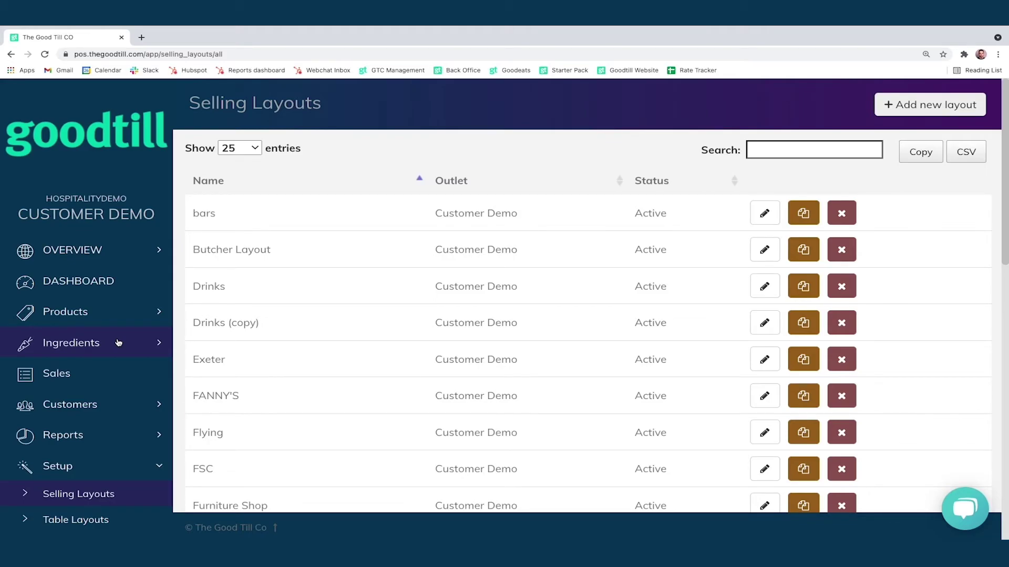
{"action": "scroll", "coordinate": [121, 389], "scroll_direction": "down", "scroll_amount": 3}
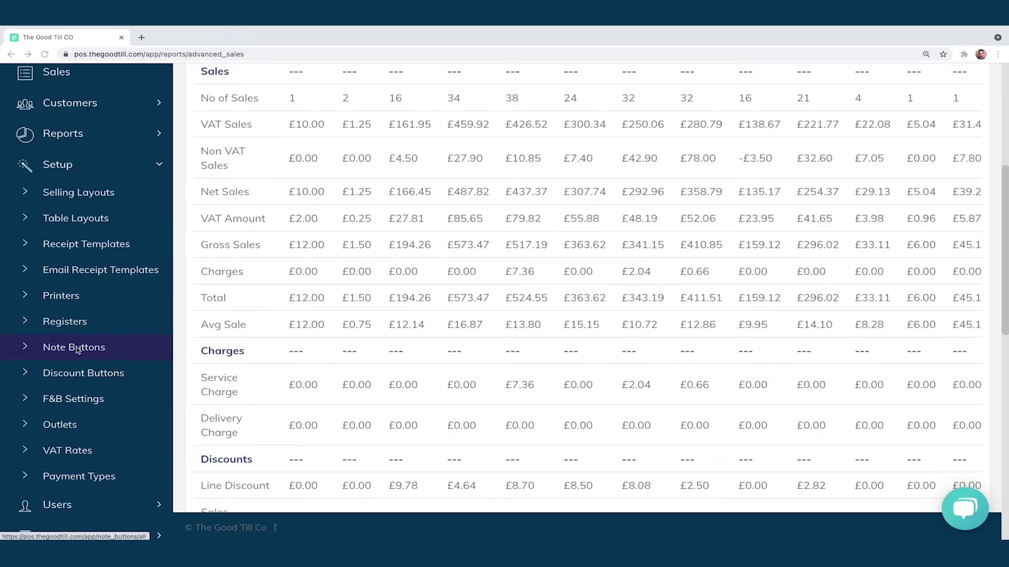
Step: Collapse Setup and open the Staff list under Users
{"action": "left_click", "coordinate": [107, 174]}
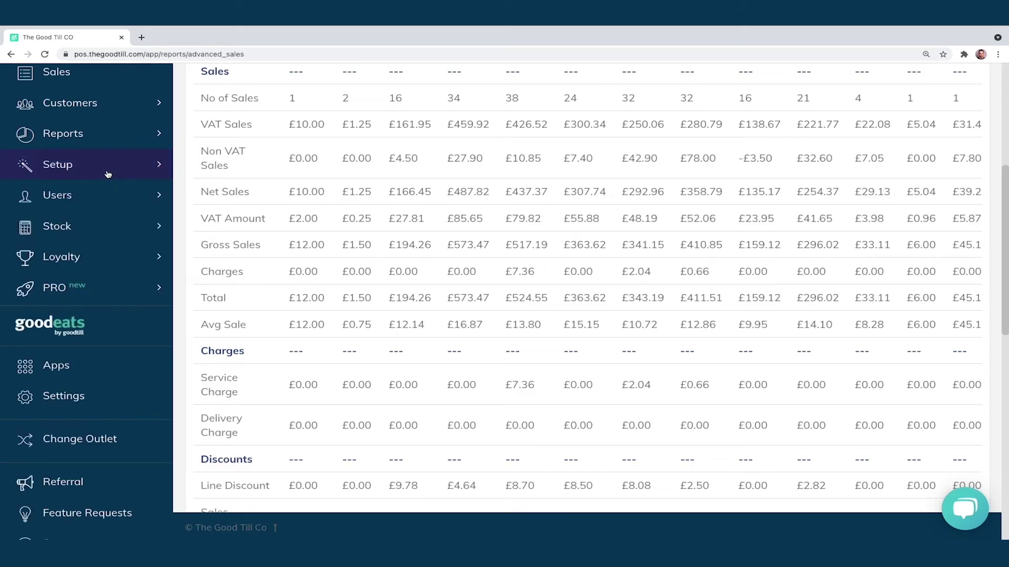
{"action": "left_click", "coordinate": [92, 195]}
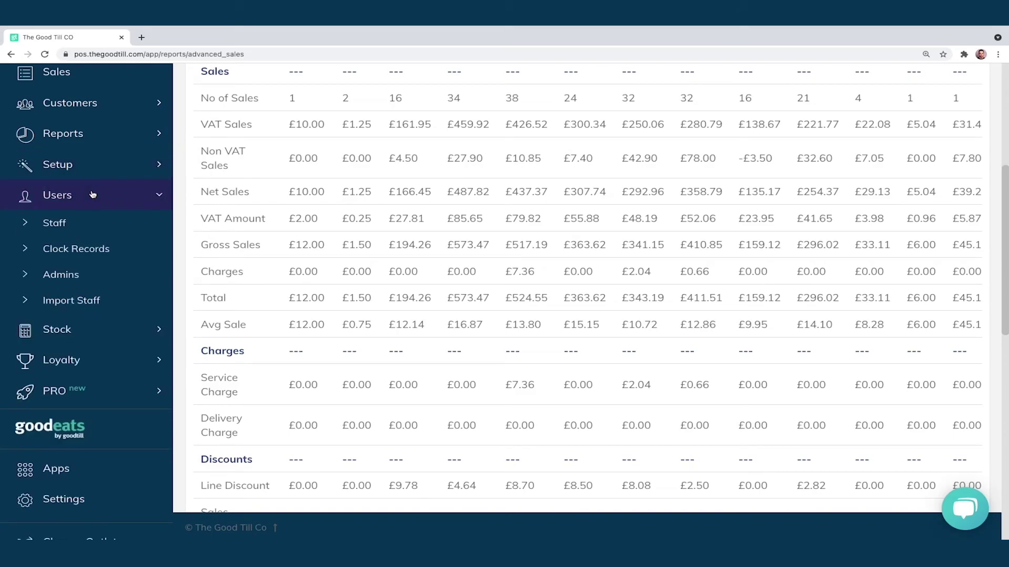
{"action": "left_click", "coordinate": [77, 224]}
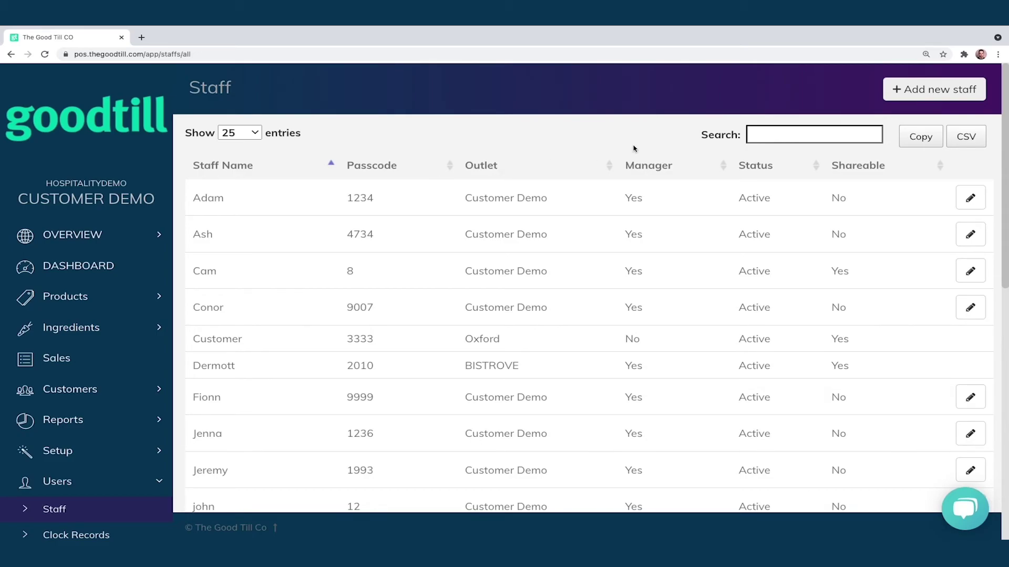
Step: Start a new staff member as non-Manager with Void sale, Take petty cash and Shareable ticked
{"action": "left_click", "coordinate": [910, 98]}
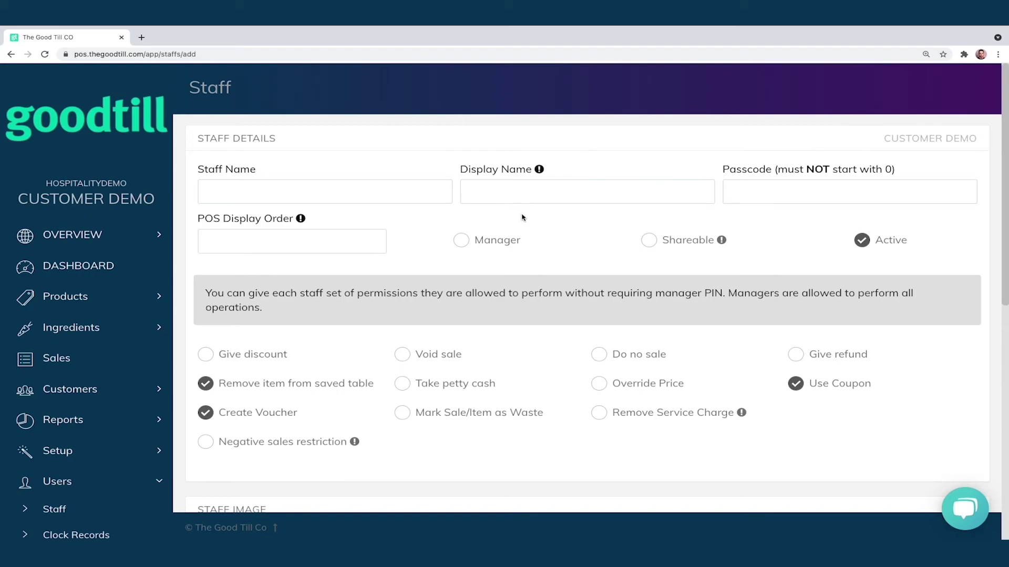
{"action": "left_click", "coordinate": [495, 241]}
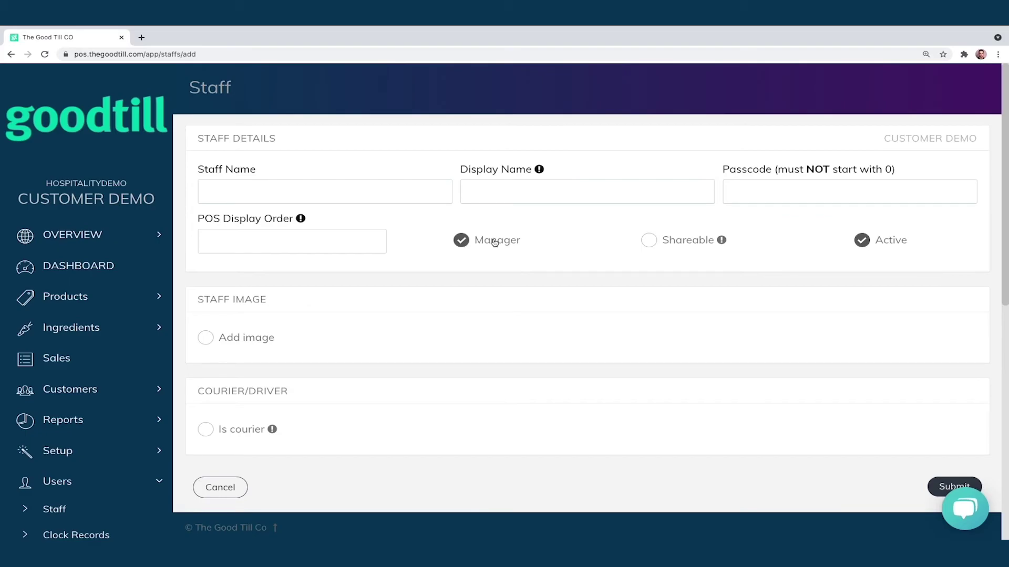
{"action": "left_click", "coordinate": [494, 241]}
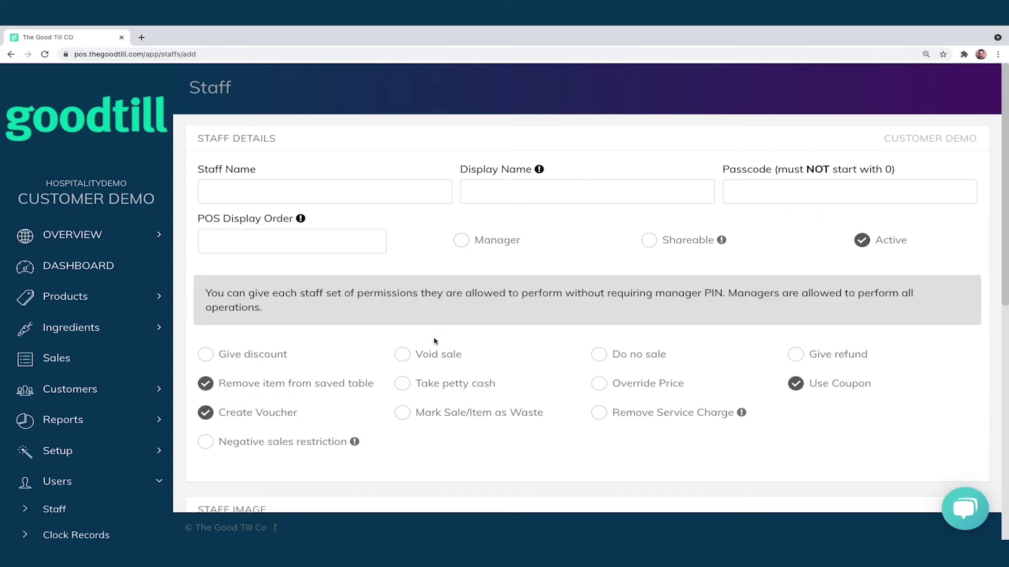
{"action": "left_click", "coordinate": [407, 355]}
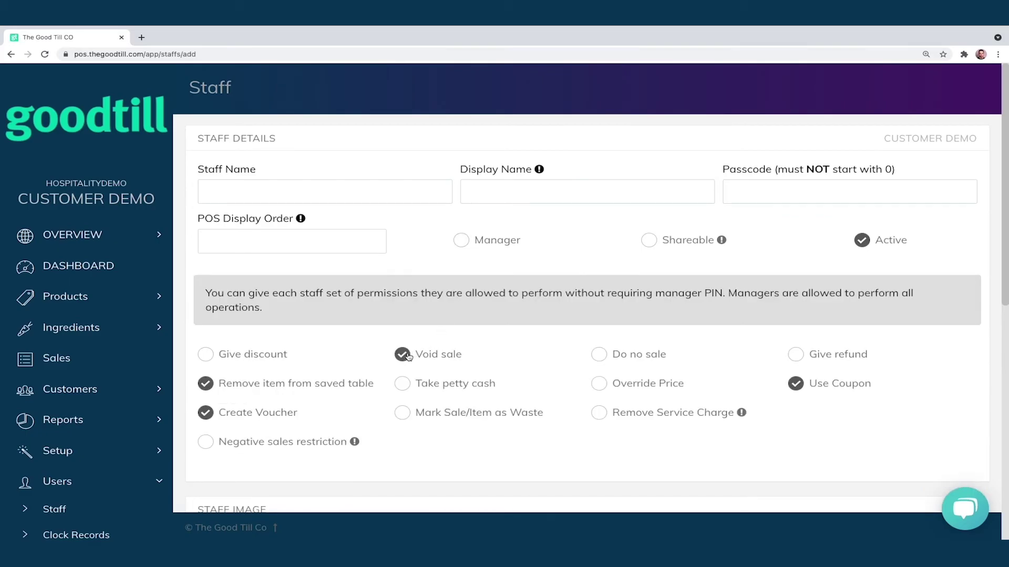
{"action": "left_click", "coordinate": [403, 384]}
{"action": "left_click", "coordinate": [675, 241]}
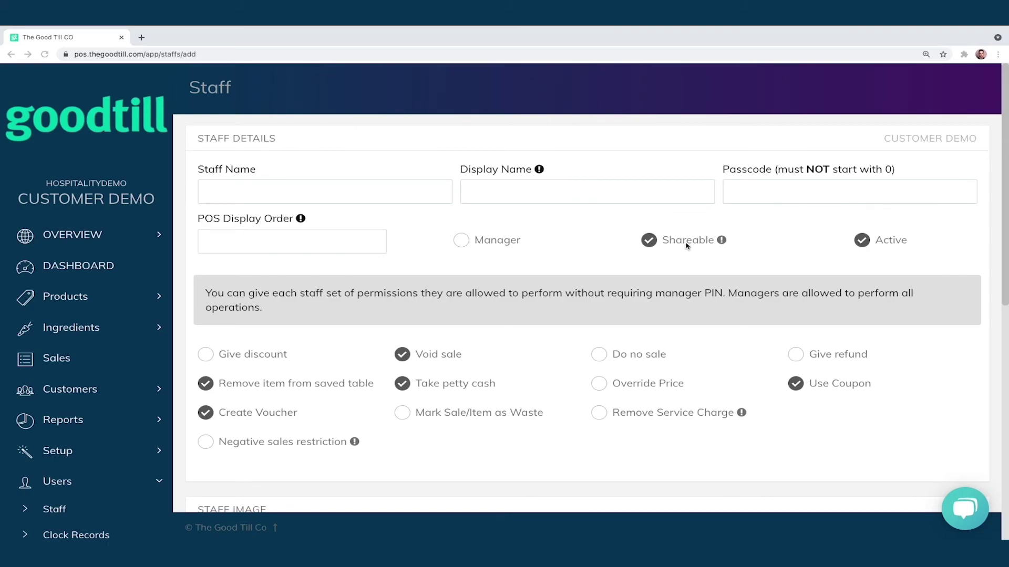
Step: Collapse the Users menu and browse the Stock and Loyalty sidebar menus
{"action": "left_click", "coordinate": [101, 481]}
{"action": "scroll", "coordinate": [125, 473], "scroll_direction": "down", "scroll_amount": 1}
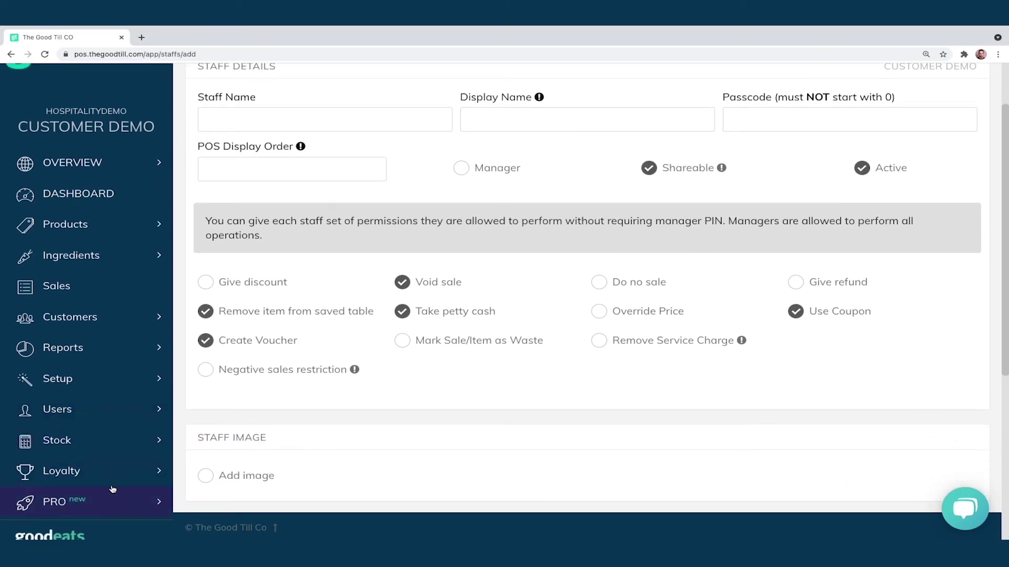
{"action": "left_click", "coordinate": [102, 448]}
{"action": "scroll", "coordinate": [139, 443], "scroll_direction": "down", "scroll_amount": 1}
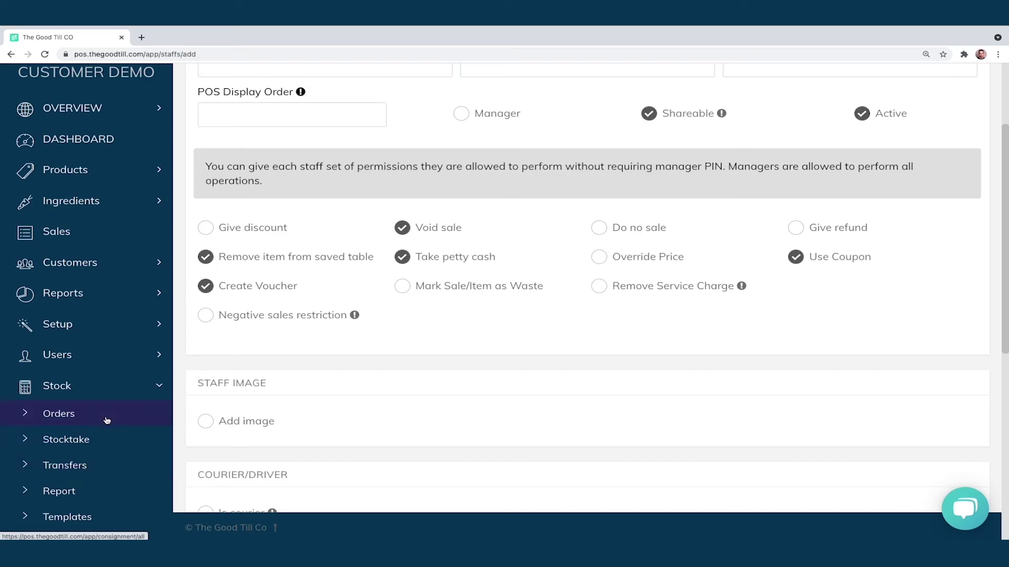
{"action": "left_click", "coordinate": [111, 398]}
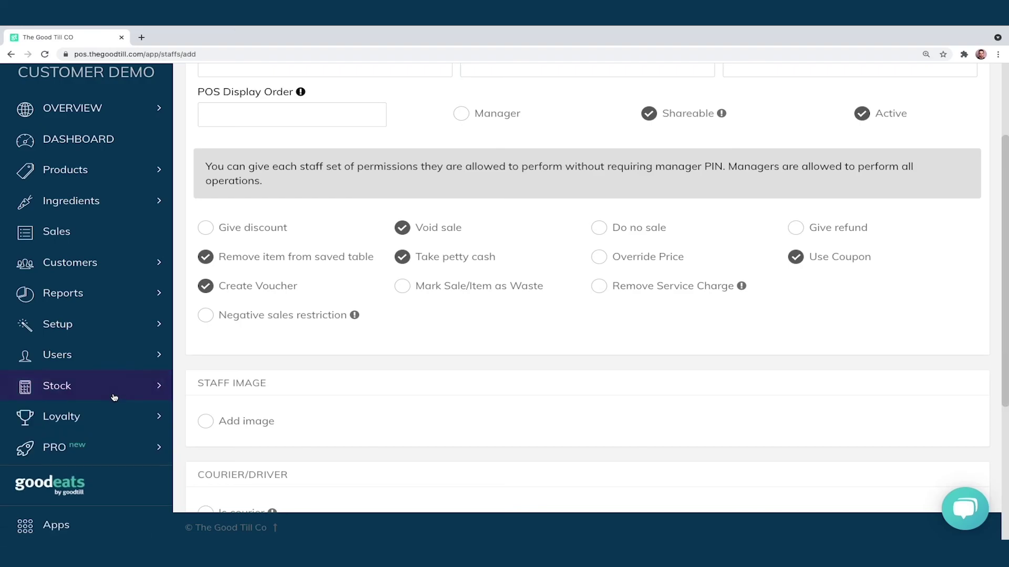
{"action": "left_click", "coordinate": [101, 419]}
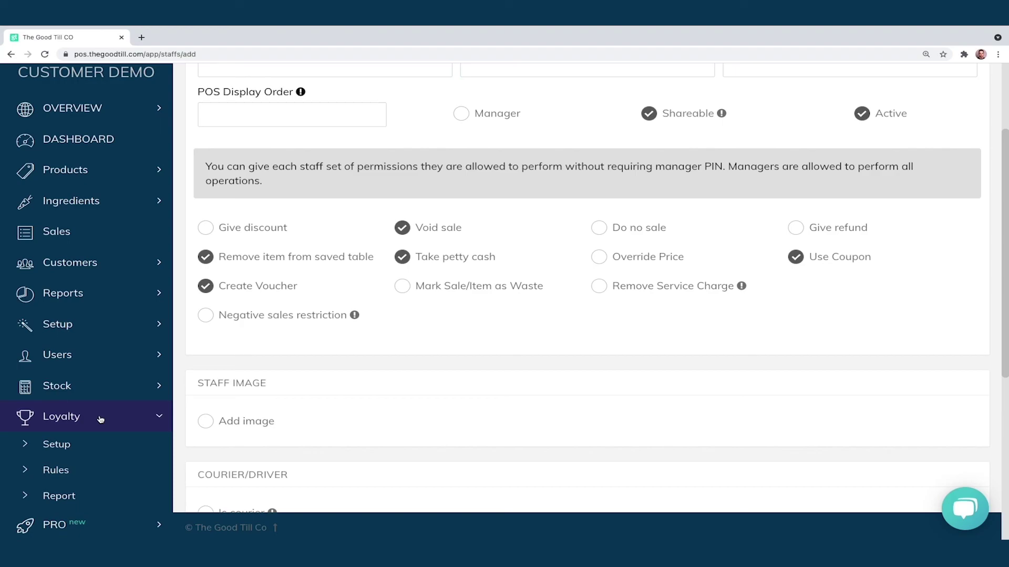
{"action": "left_click", "coordinate": [100, 419]}
Step: Browse the PRO promotions, voucher and coupon menu, then return to the last-7-days Dashboard
{"action": "left_click", "coordinate": [87, 450]}
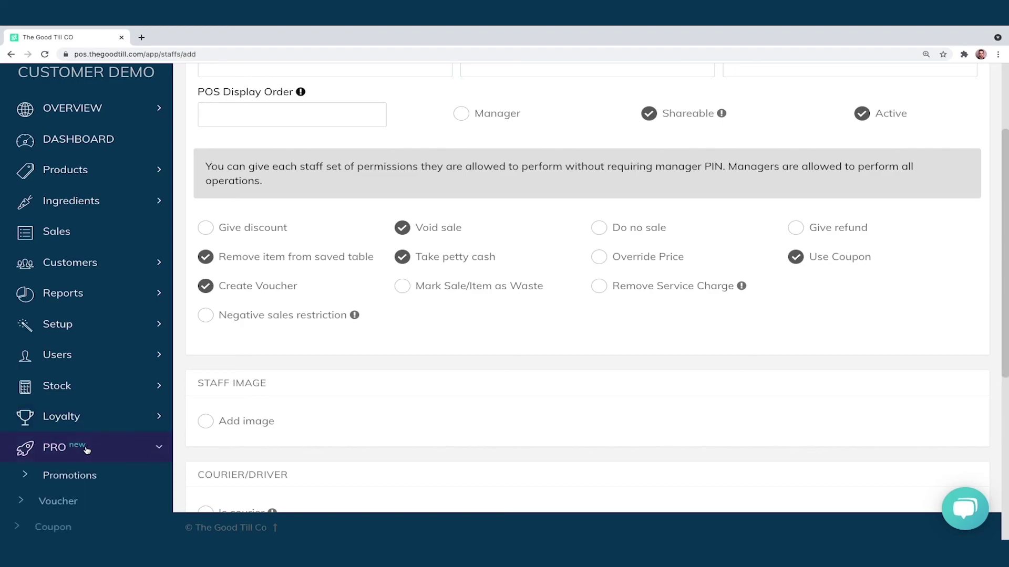
{"action": "scroll", "coordinate": [130, 453], "scroll_direction": "down", "scroll_amount": 1}
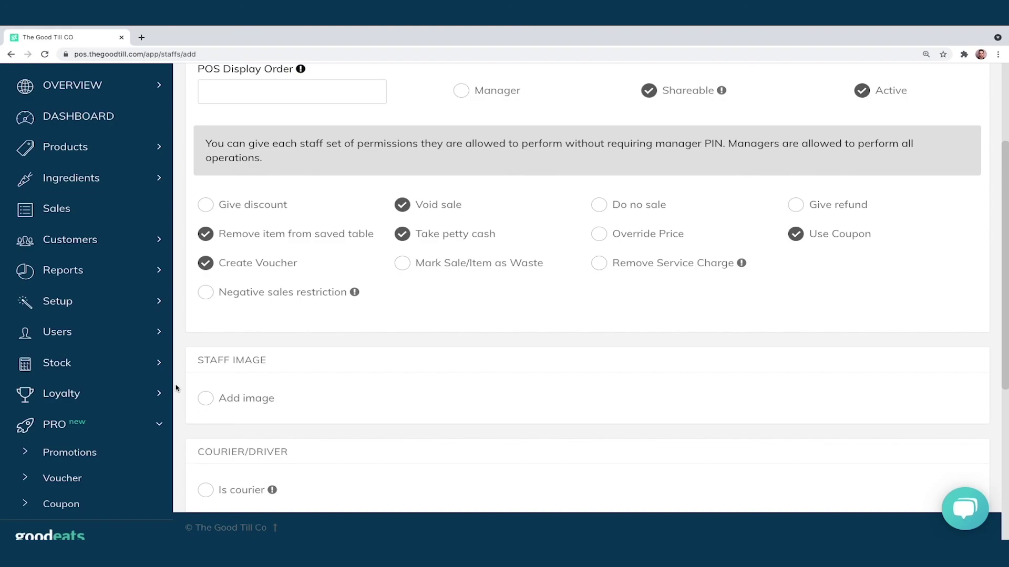
{"action": "left_click", "coordinate": [136, 425]}
{"action": "scroll", "coordinate": [175, 379], "scroll_direction": "up", "scroll_amount": 1}
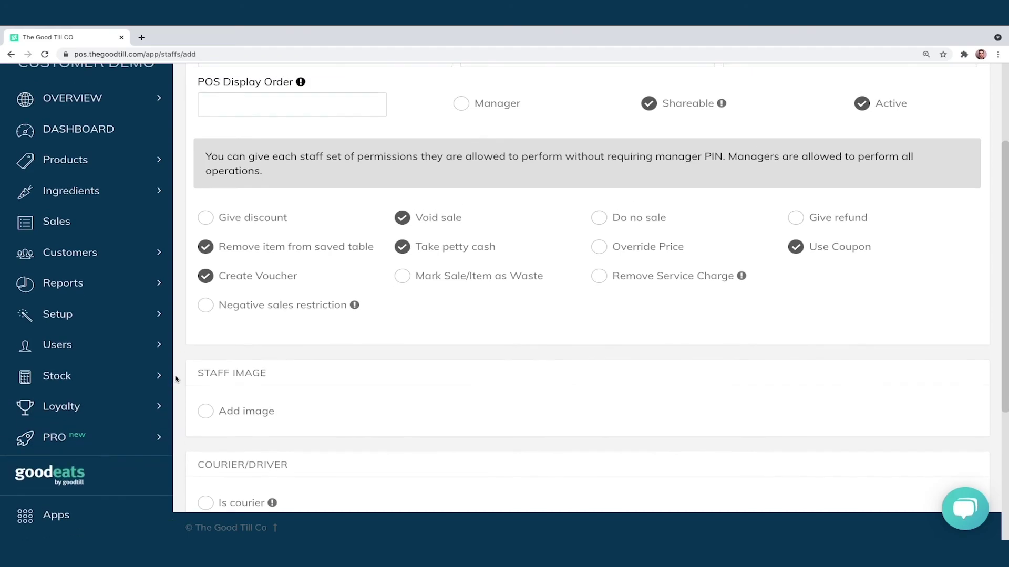
{"action": "scroll", "coordinate": [175, 380], "scroll_direction": "up", "scroll_amount": 3}
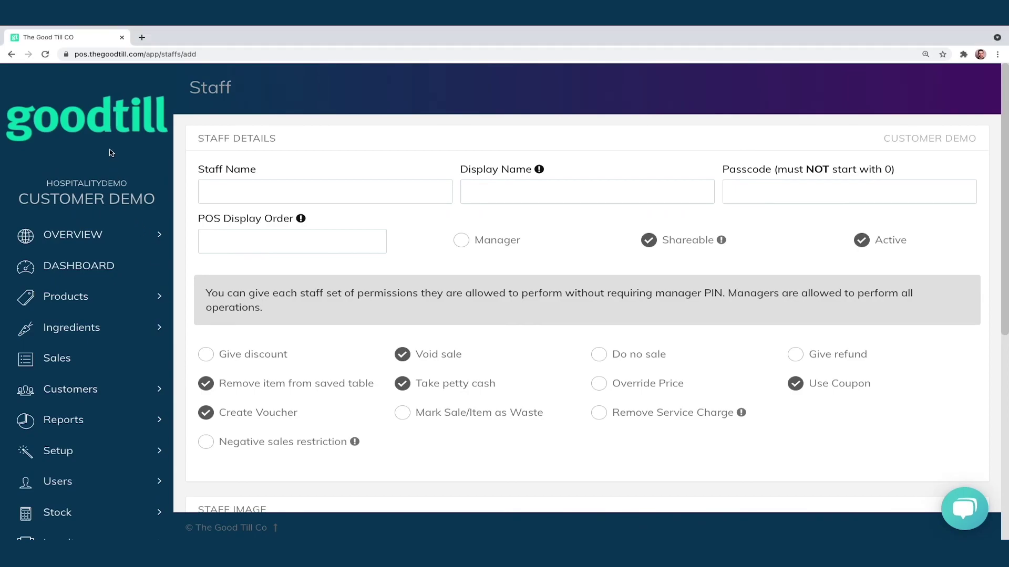
{"action": "left_click", "coordinate": [119, 130]}
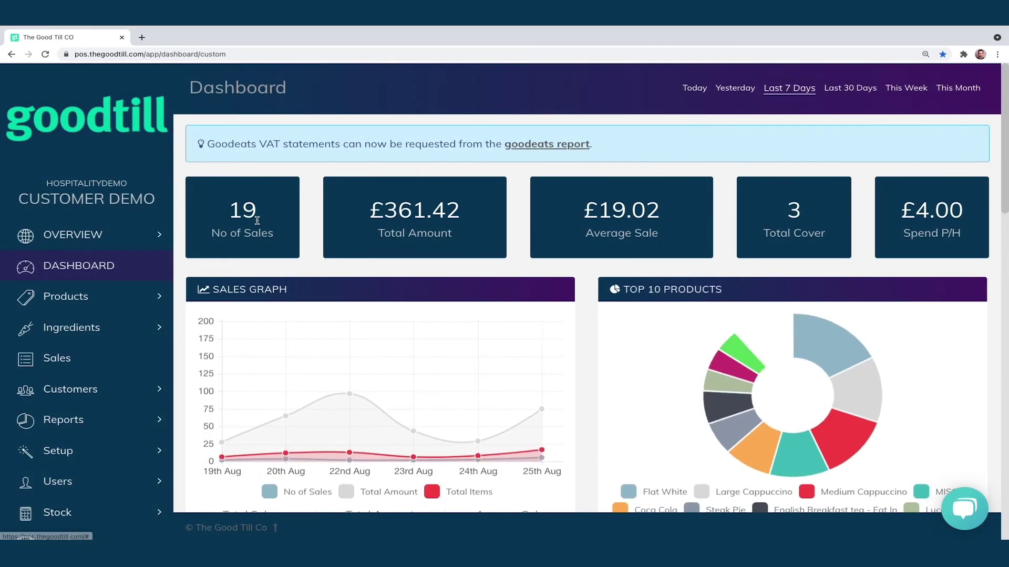